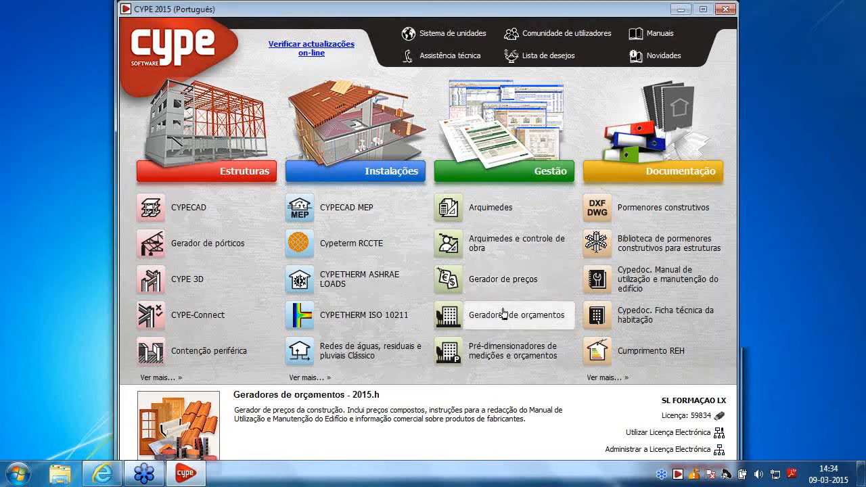
Open the Gerador de preços and set the type of work to Obra nova
click(492, 280)
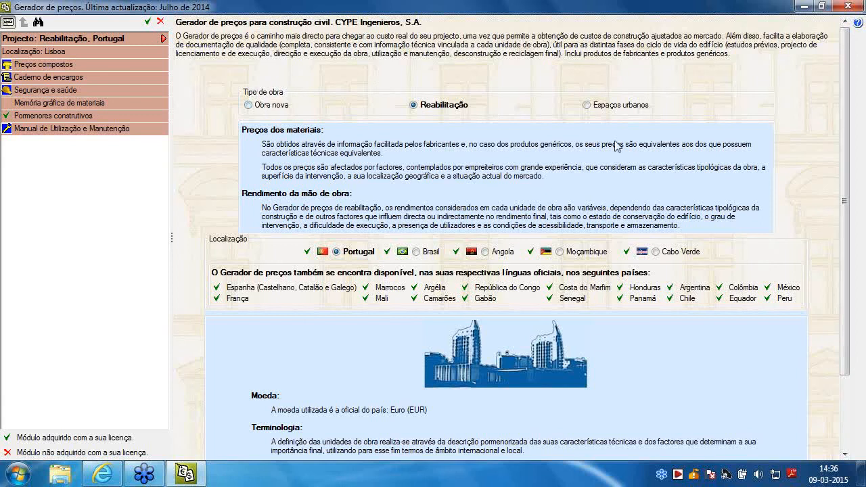
click(287, 107)
click(261, 108)
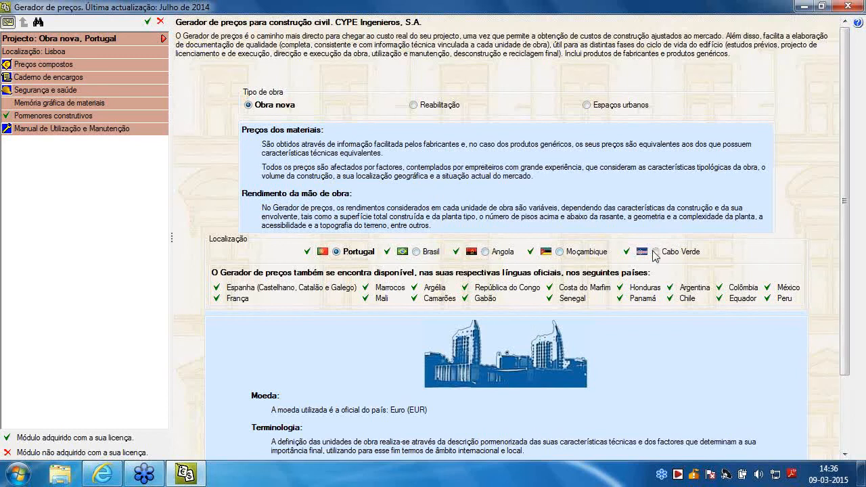
Try Angola as the project's country, return it to Portugal and set the project location to Braga
click(487, 253)
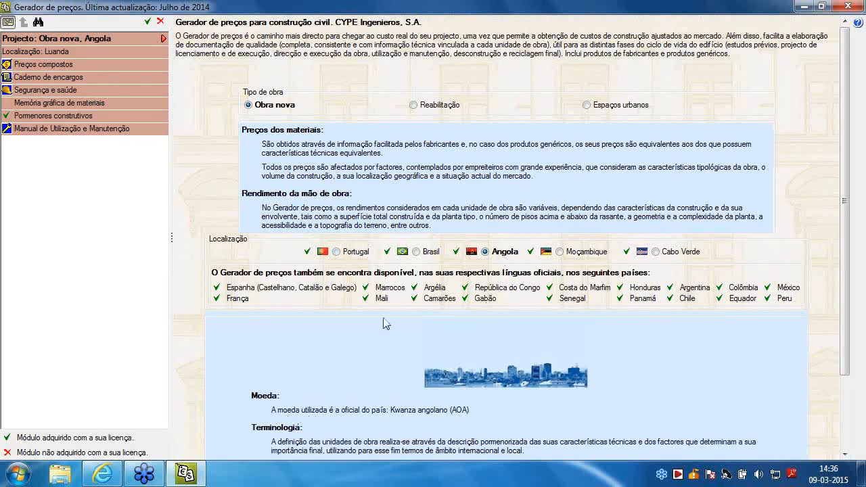
click(336, 252)
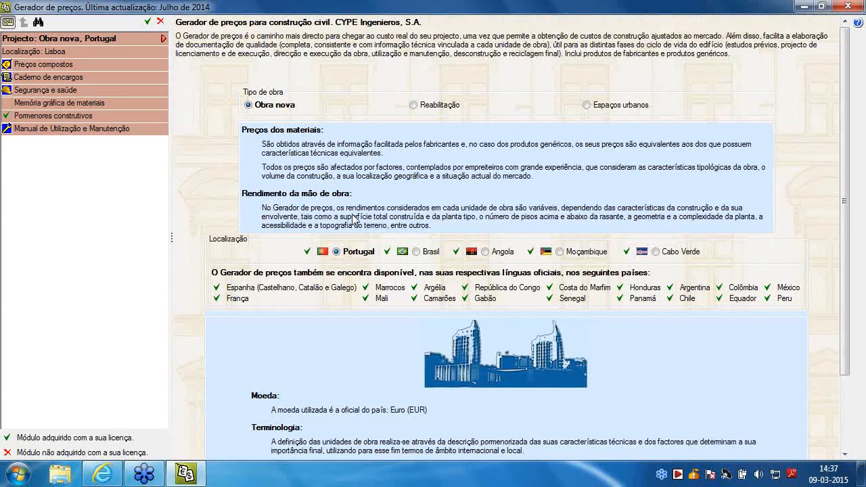
click(52, 52)
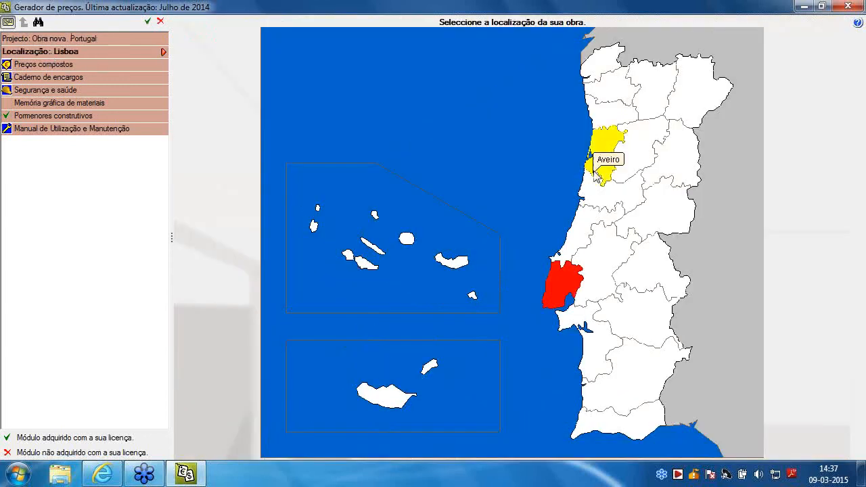
click(668, 179)
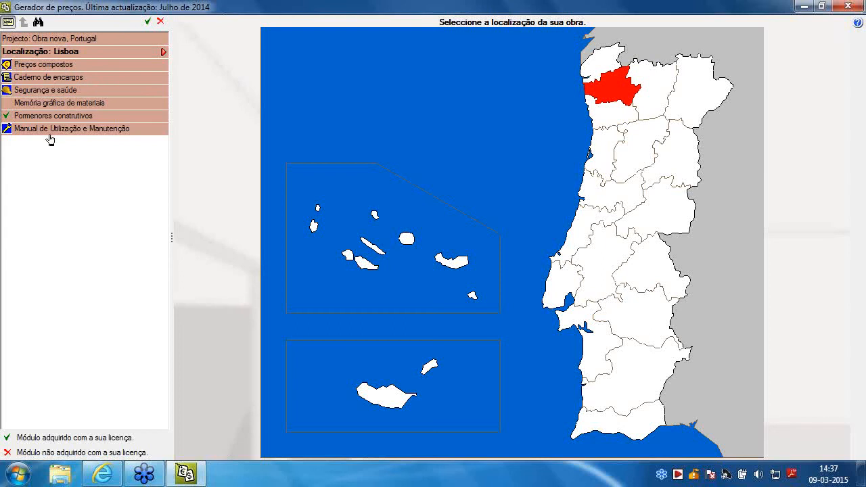
Open the Laje de escada item in Preços compostos under Estruturas, Betão armado, Escadas
click(51, 65)
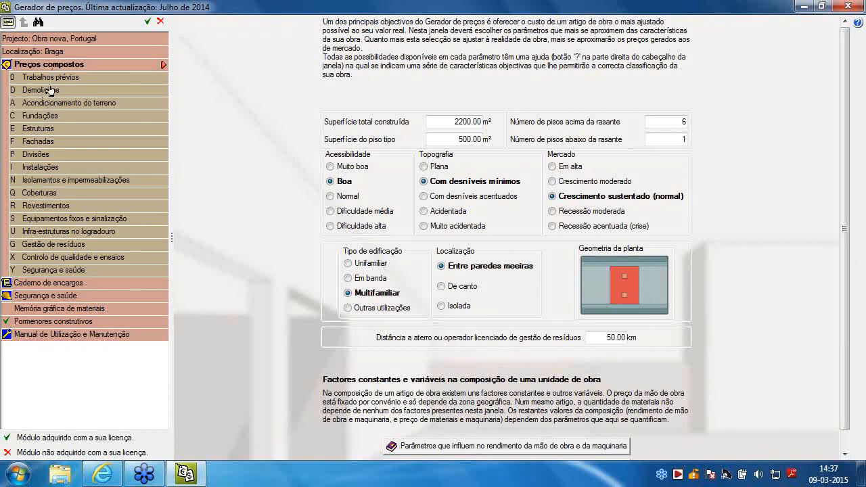
click(38, 130)
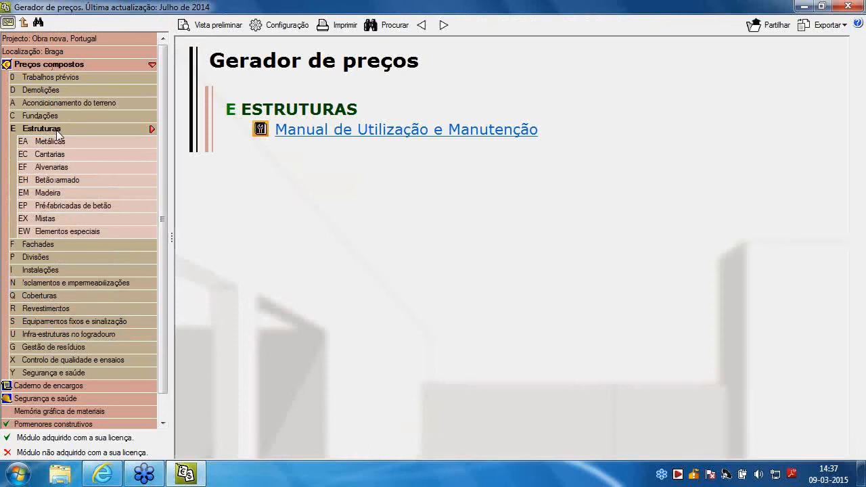
click(56, 182)
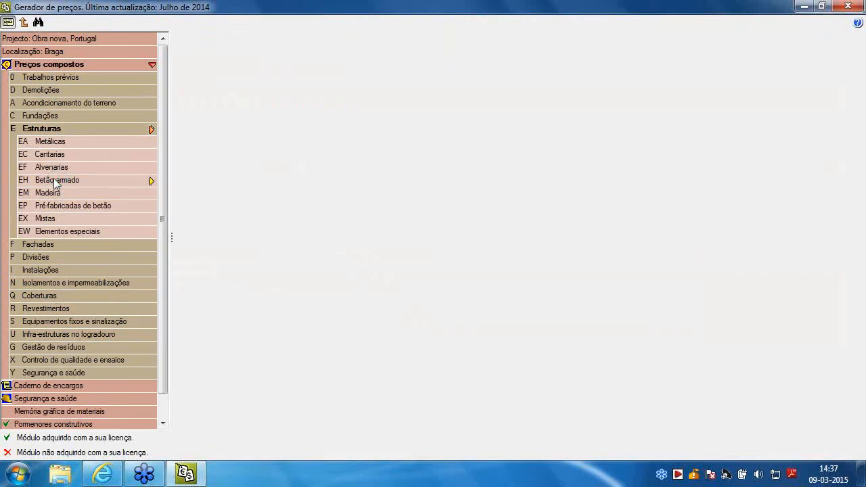
click(63, 193)
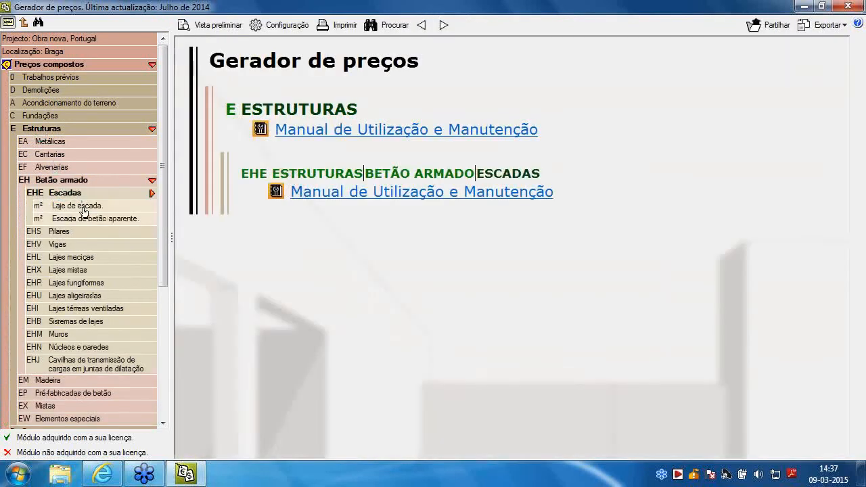
click(81, 206)
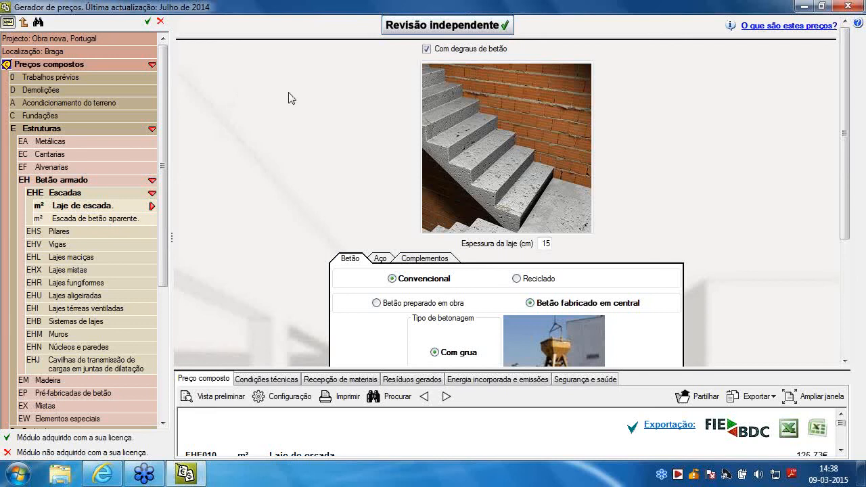
Set the stair slab's concrete to Reciclado with strength class C35/45, trying C30/37 first
scroll(289, 99, down, 2)
scroll(266, 174, up, 2)
scroll(427, 279, down, 3)
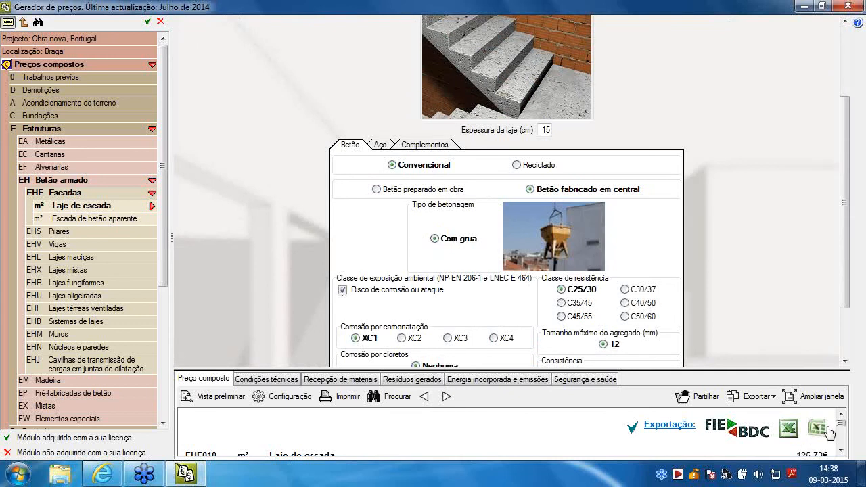
scroll(841, 433, down, 2)
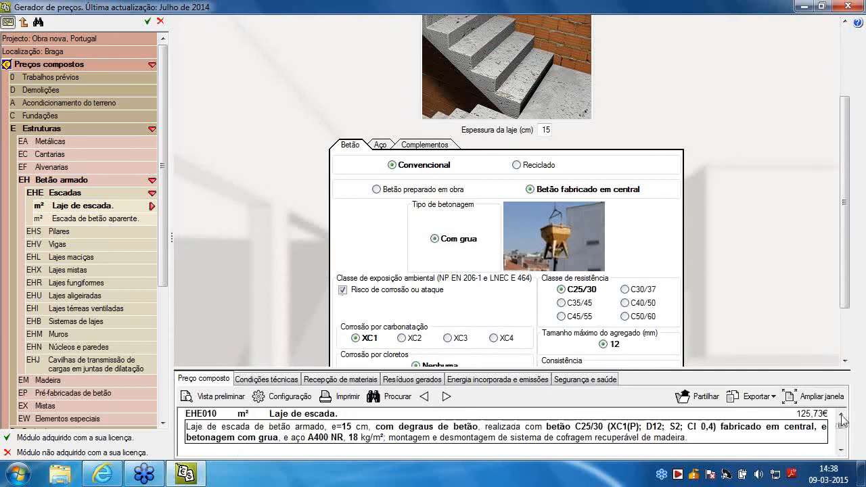
click(516, 166)
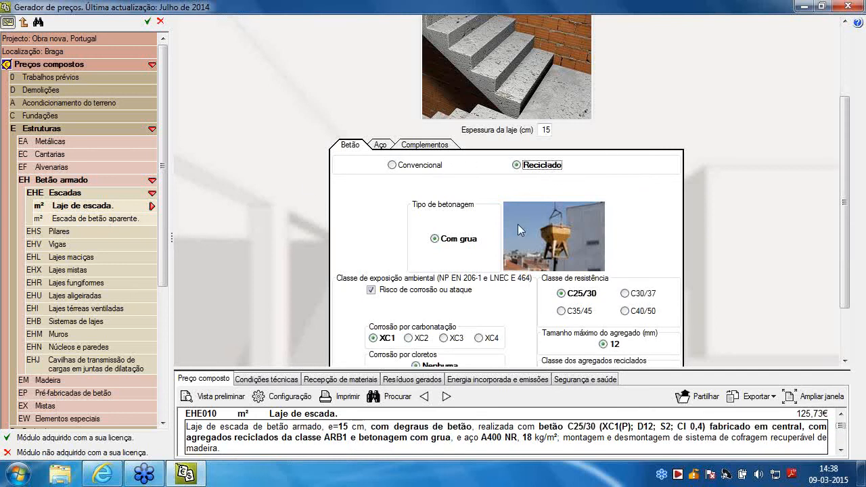
click(625, 294)
click(626, 294)
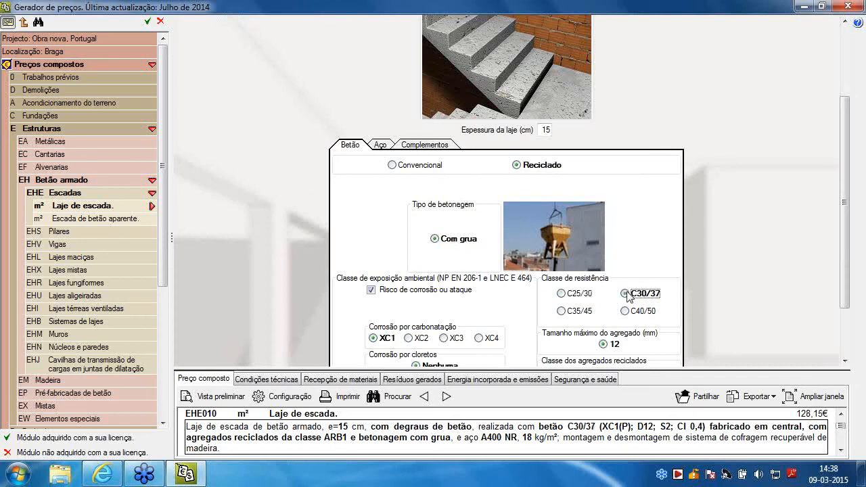
click(561, 312)
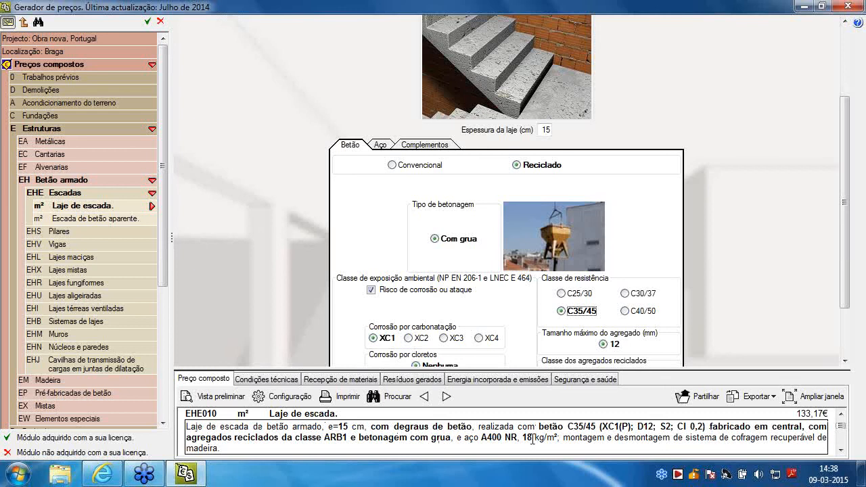
click(829, 405)
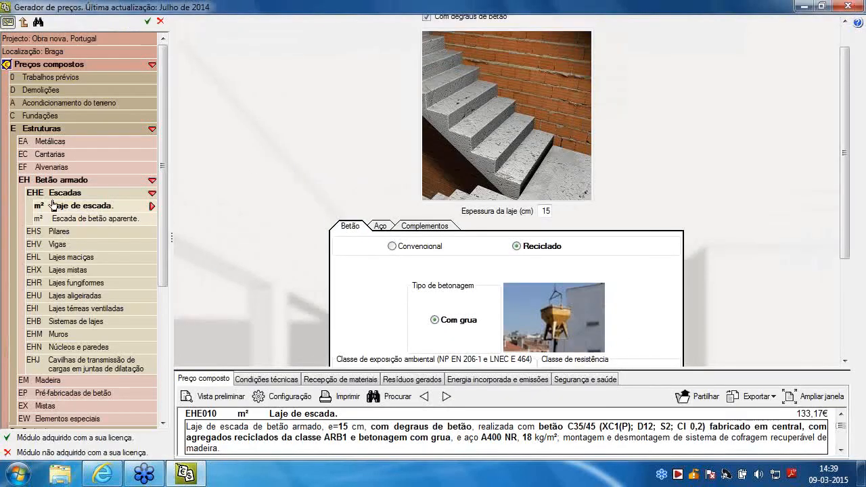
Open the Pavimento com revestimento de marmorite item under Revestimentos, Pavimentos, Marmorite
scroll(133, 233, down, 2)
scroll(133, 233, down, 1)
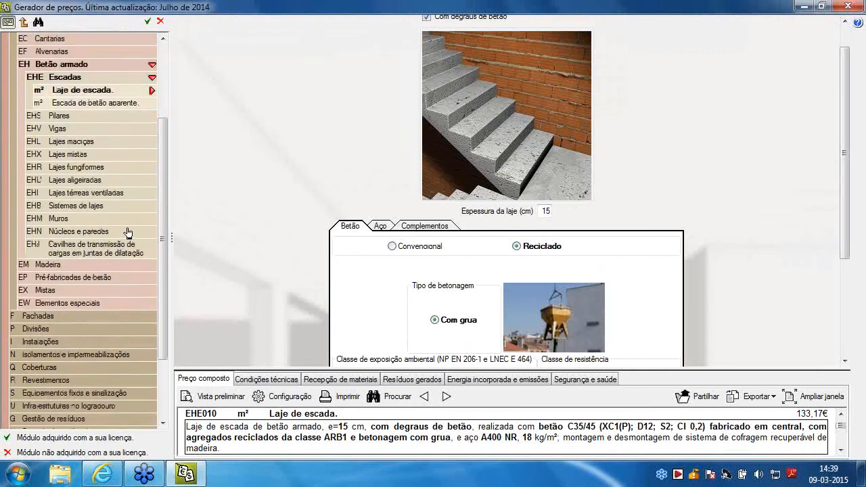
scroll(128, 235, down, 2)
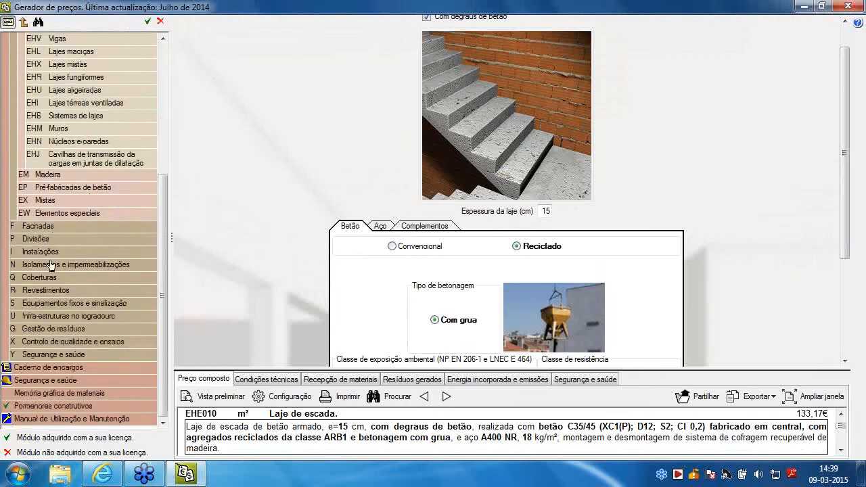
click(49, 289)
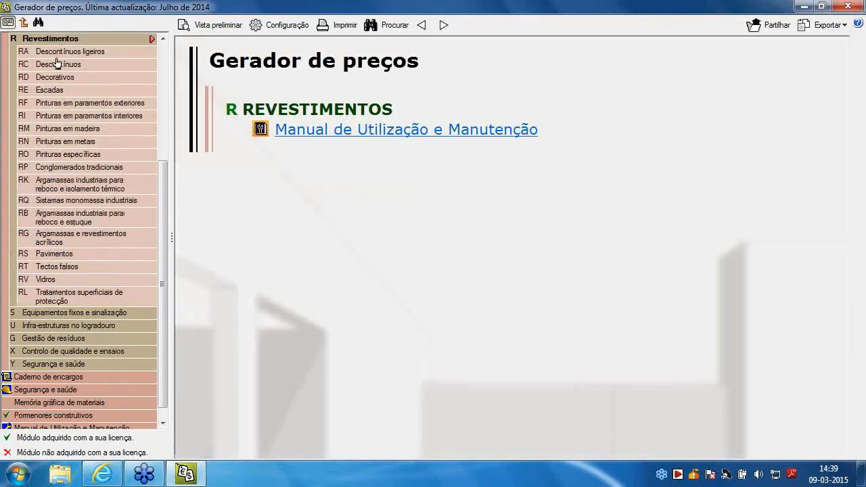
click(68, 253)
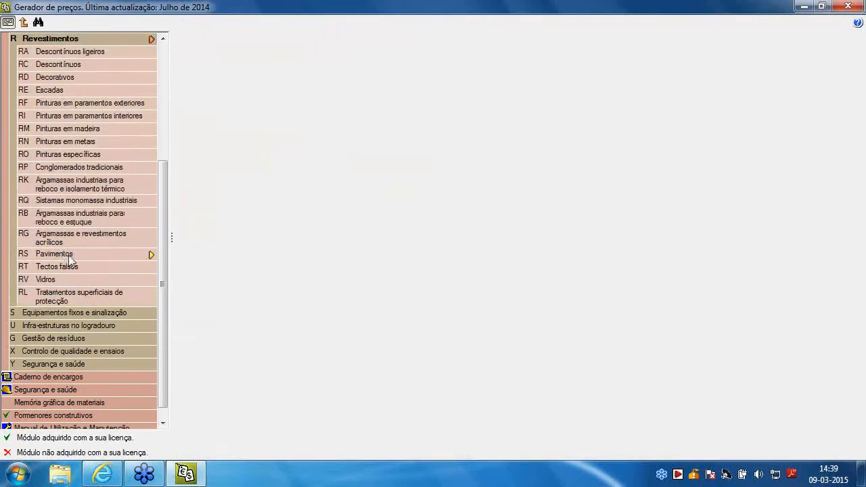
scroll(92, 277, down, 3)
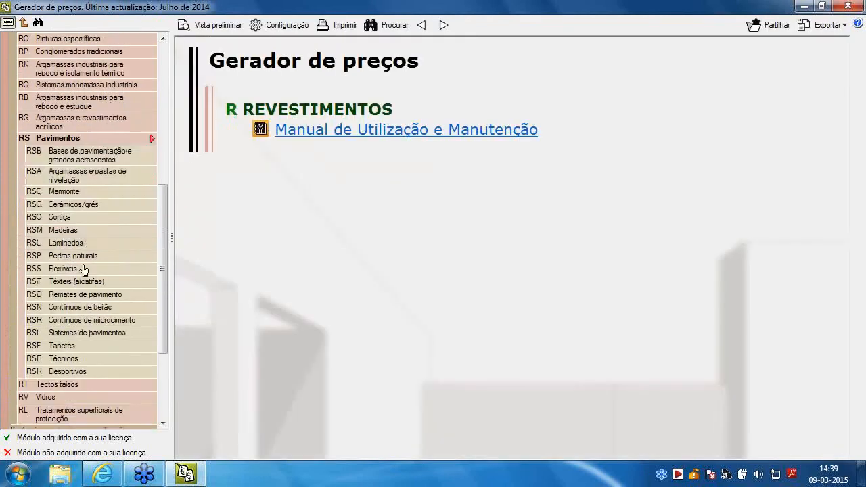
click(75, 192)
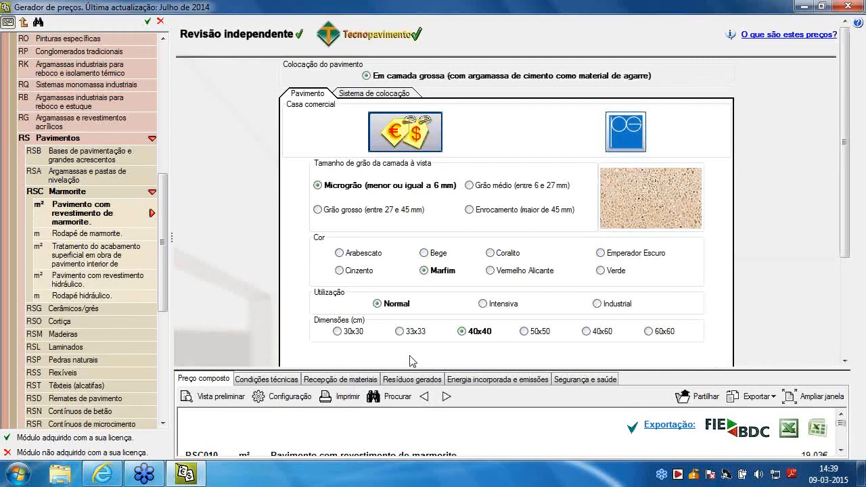
Try the Bege and Coralito colours for the marmorite floor and set its grain size to Grão médio (entre 6 e 27 mm)
scroll(433, 209, down, 1)
scroll(432, 211, up, 1)
scroll(222, 433, down, 1)
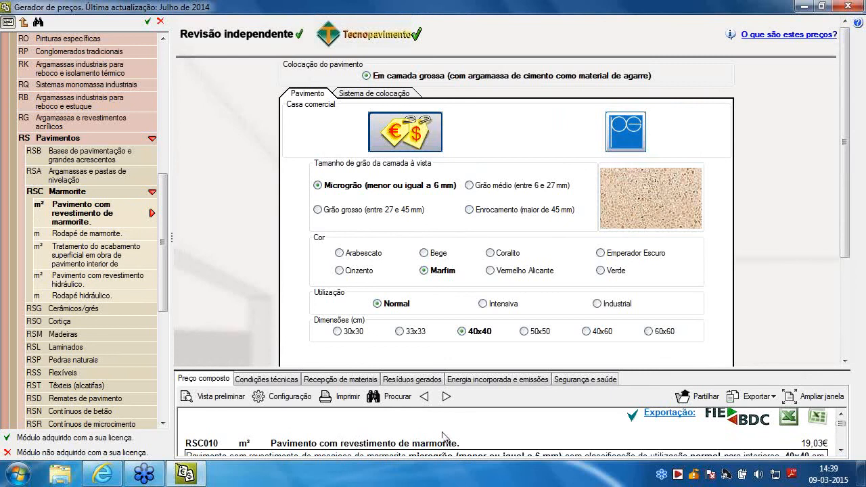
click(424, 253)
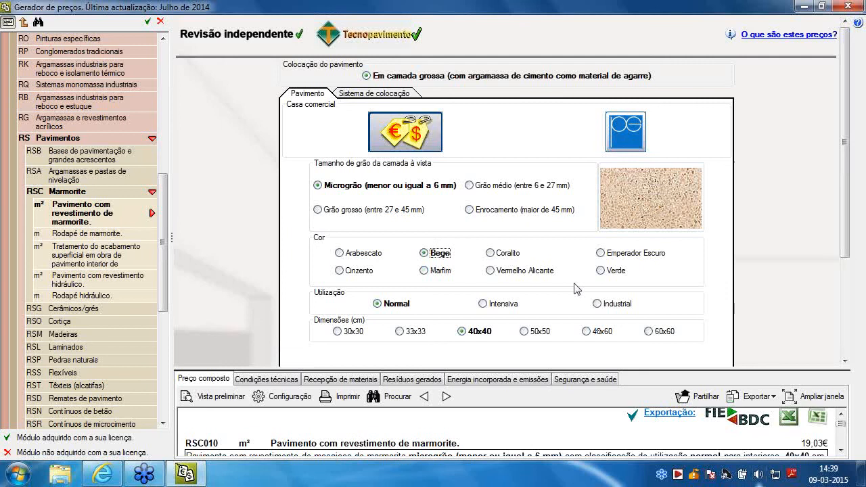
click(490, 254)
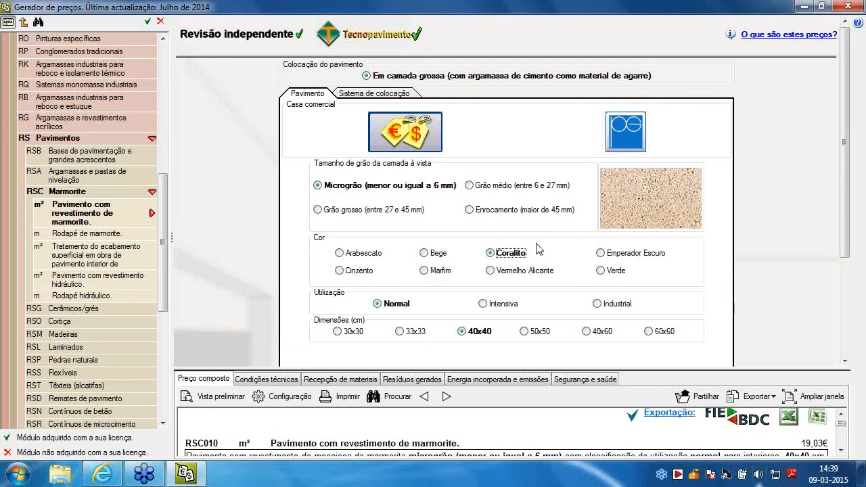
click(469, 186)
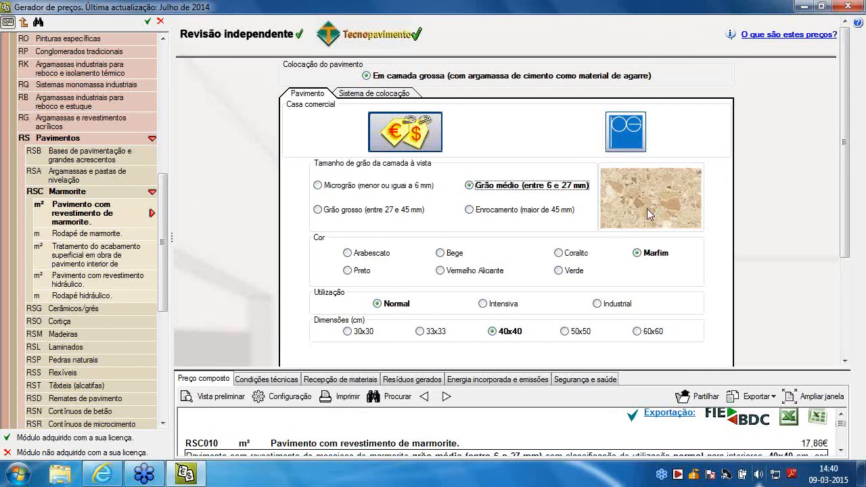
Examine the marmorite floor's composite price breakdown and its technical conditions in the enlarged view
click(811, 396)
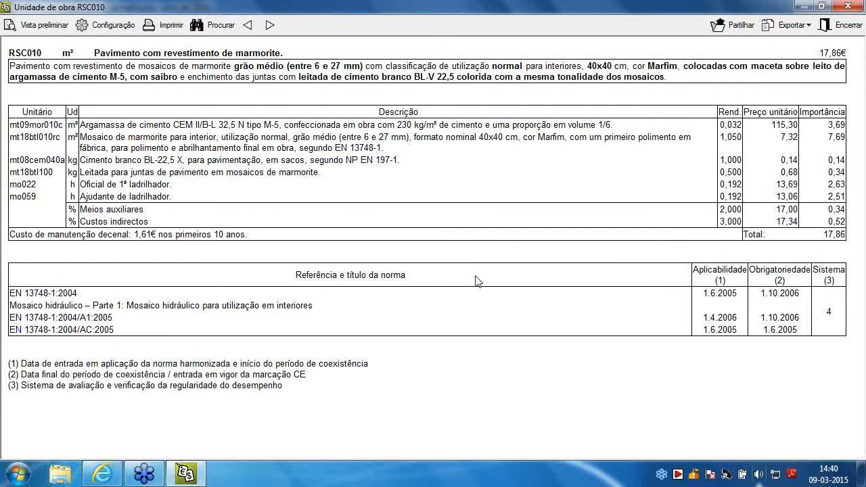
click(847, 6)
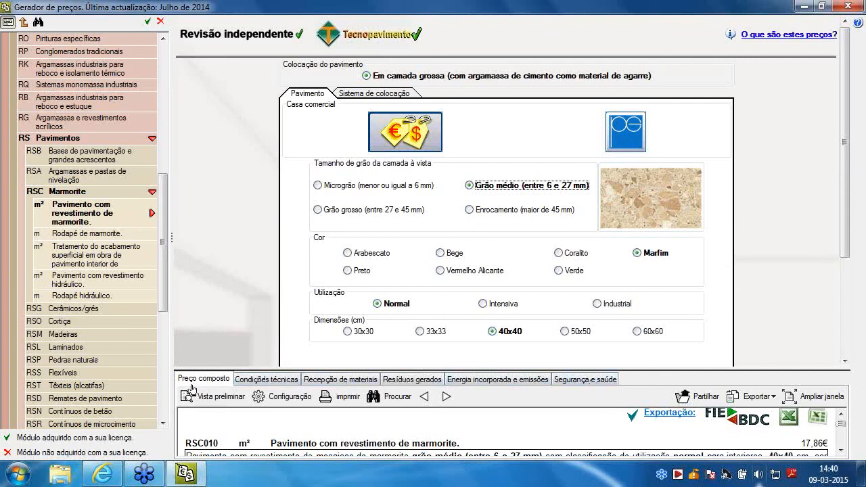
click(267, 380)
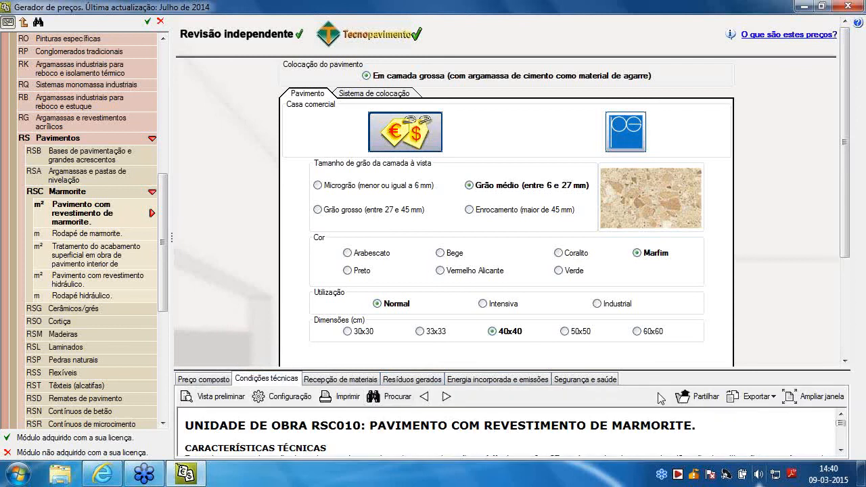
click(768, 388)
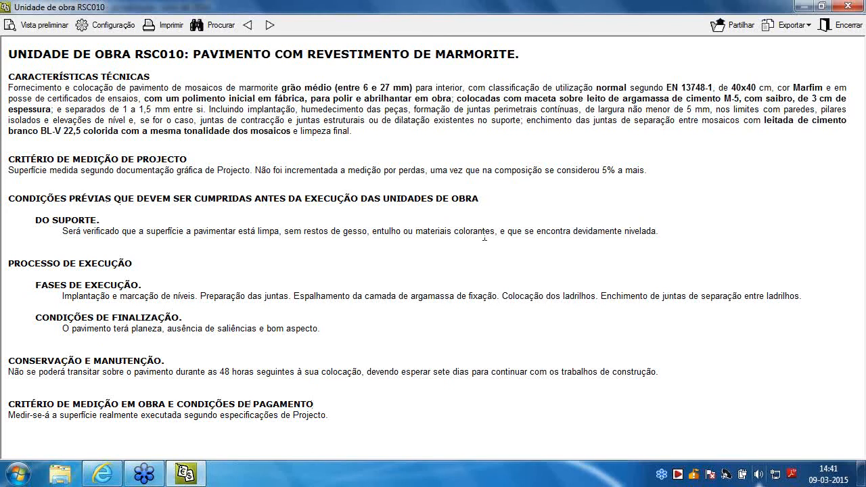
click(851, 7)
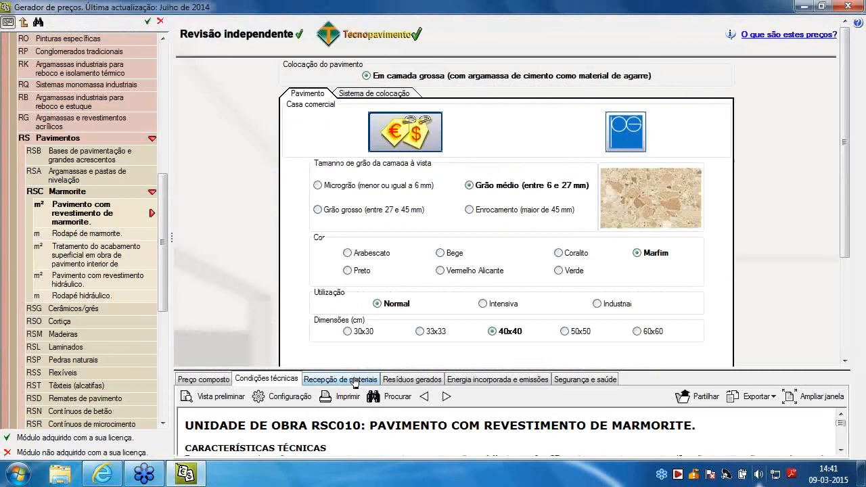
Examine the marmorite floor's material reception document in the enlarged view, covering the site mortar, cement and marmorite tile sections
click(803, 394)
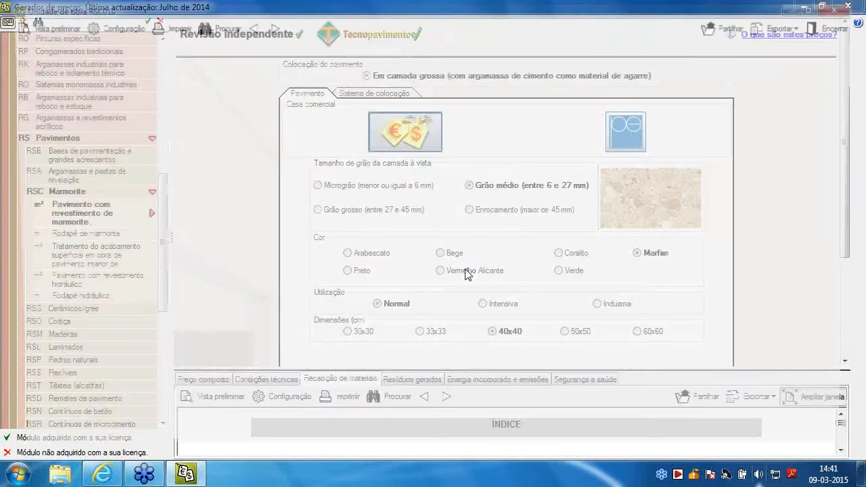
scroll(545, 270, down, 8)
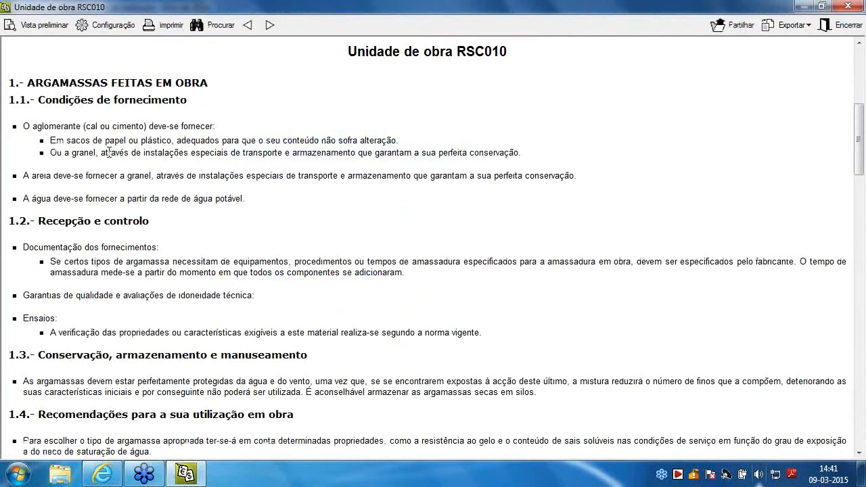
scroll(116, 216, down, 3)
scroll(116, 216, down, 2)
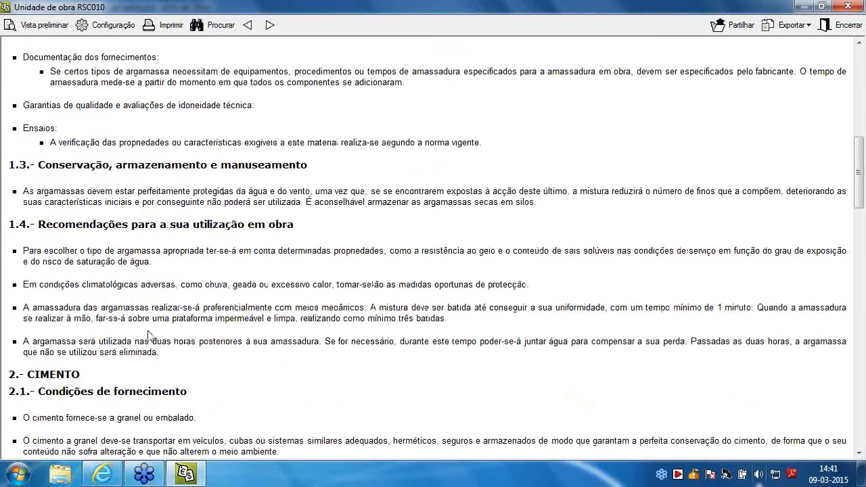
scroll(149, 332, down, 9)
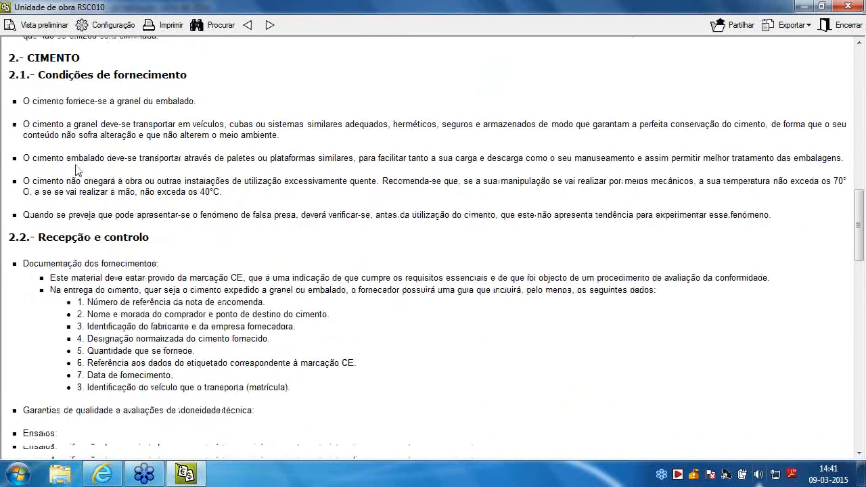
scroll(76, 170, down, 9)
scroll(76, 170, down, 12)
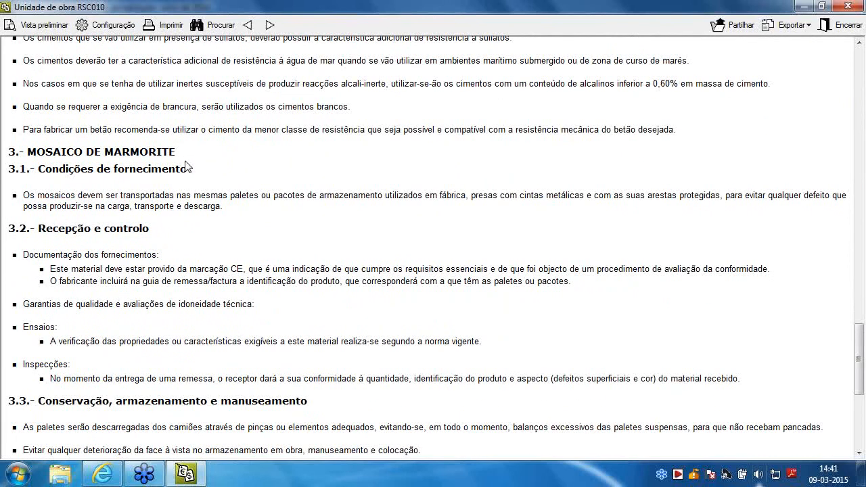
scroll(188, 167, down, 4)
scroll(187, 168, down, 4)
click(849, 7)
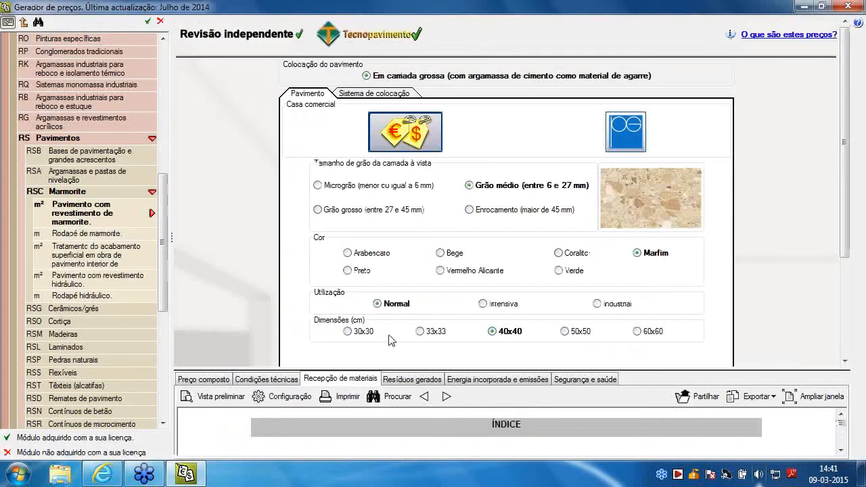
Review the marmorite floor's generated waste table and its embodied energy and emissions table in the enlarged view
click(408, 380)
click(807, 398)
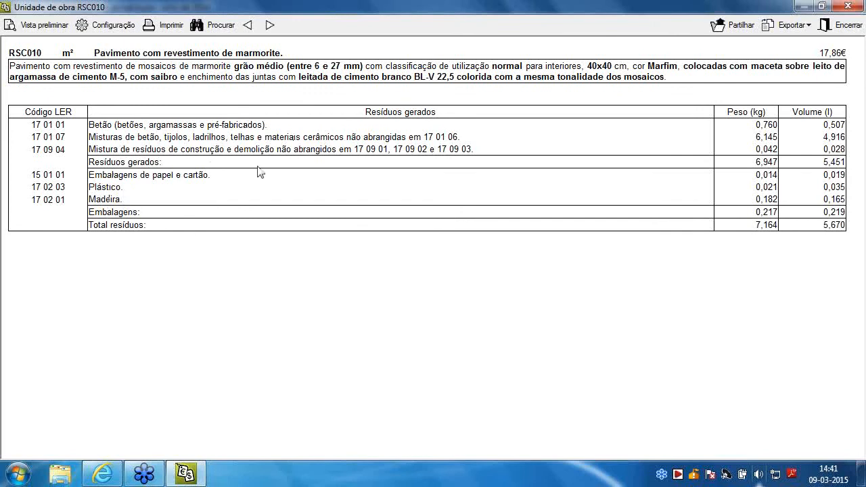
click(839, 11)
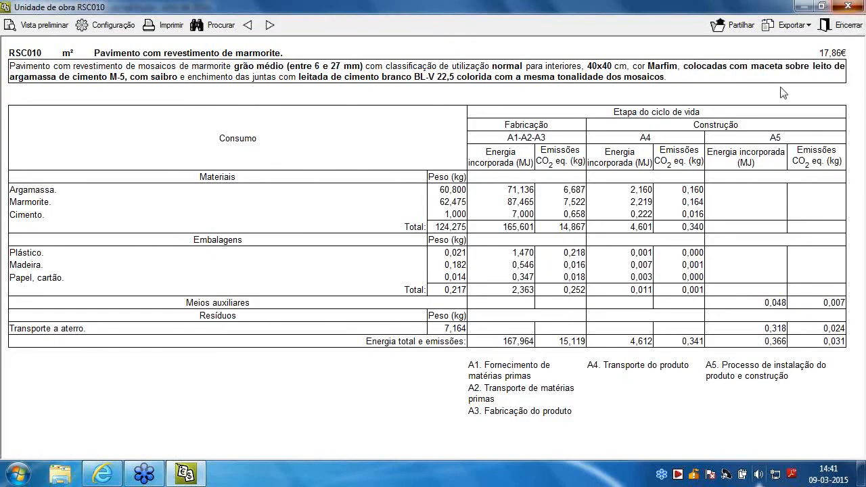
click(840, 26)
Examine the marmorite floor's health and safety sheet in the enlarged view, including its execution phases, risks and preventive measures
click(585, 379)
click(820, 398)
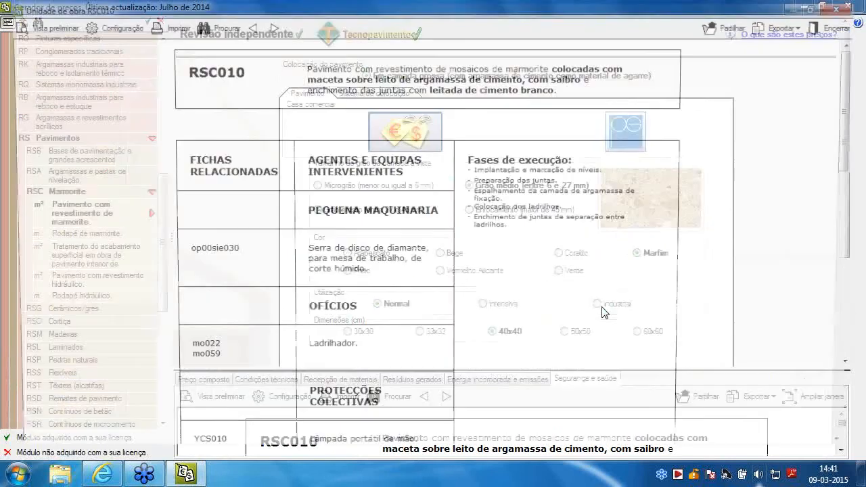
scroll(372, 278, down, 1)
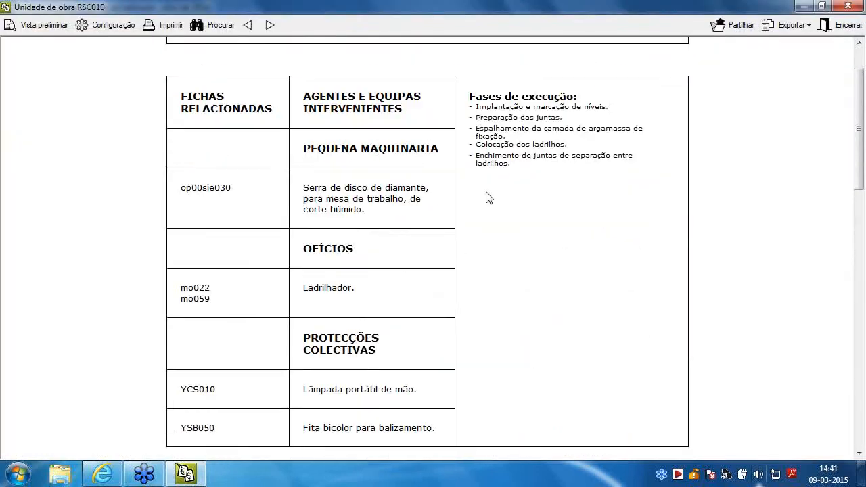
scroll(433, 200, down, 1)
scroll(426, 200, down, 5)
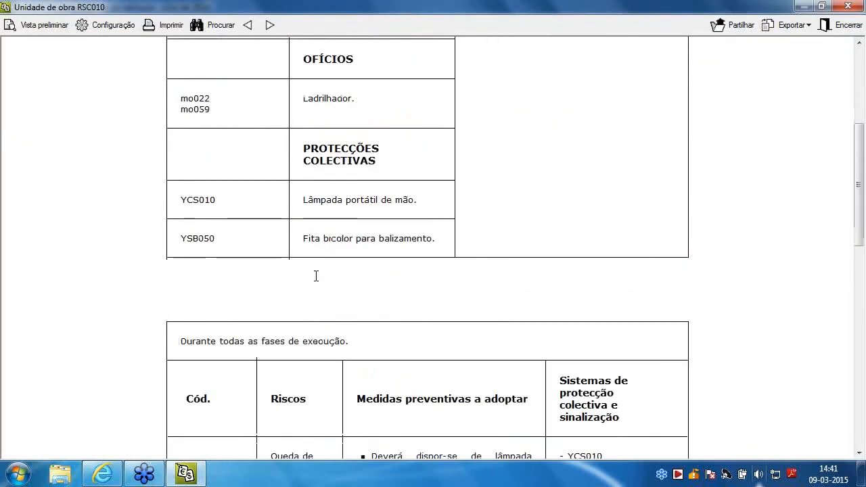
scroll(465, 211, down, 2)
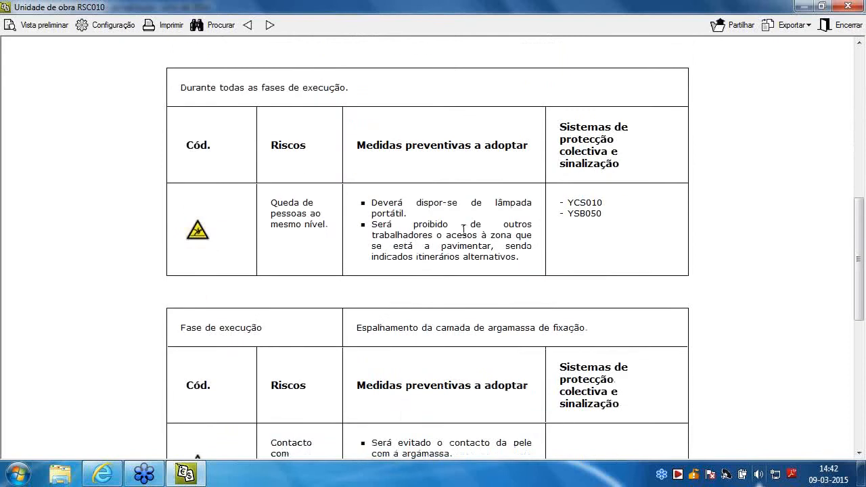
scroll(365, 223, up, 1)
scroll(372, 214, down, 3)
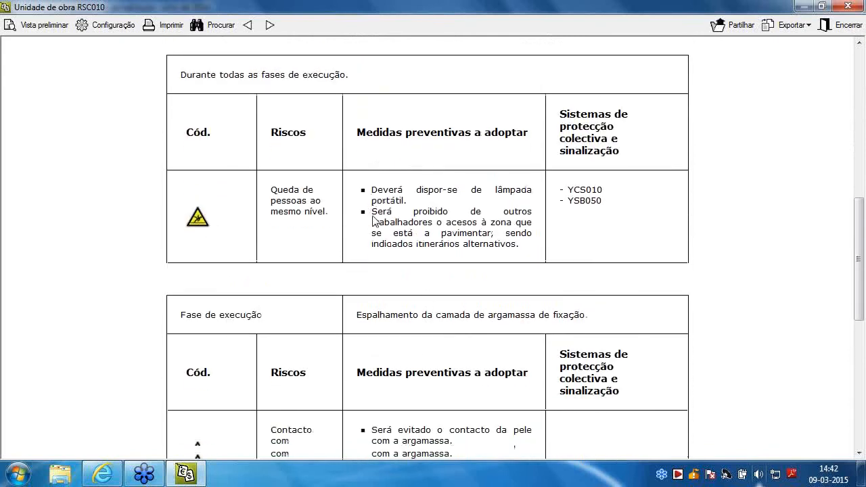
scroll(317, 228, down, 1)
scroll(313, 227, down, 3)
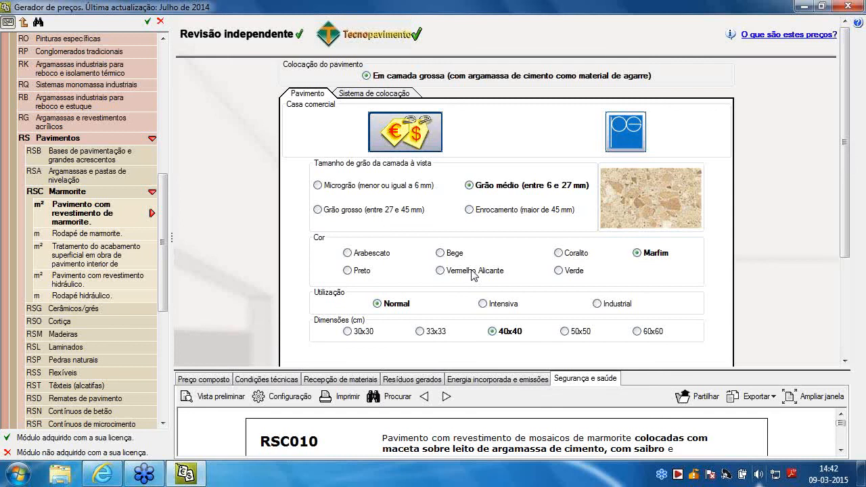
Open the project entry Obra nova, Portugal at the head of the price generator's tree
scroll(131, 161, up, 1)
scroll(131, 163, up, 7)
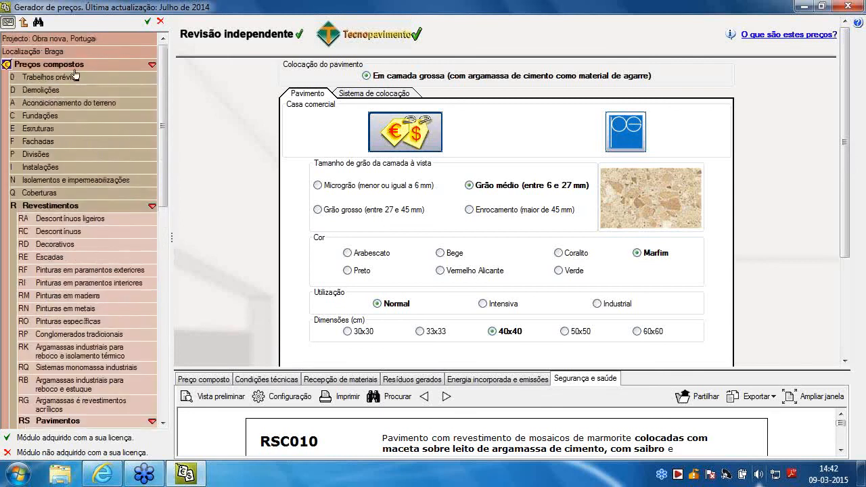
click(55, 39)
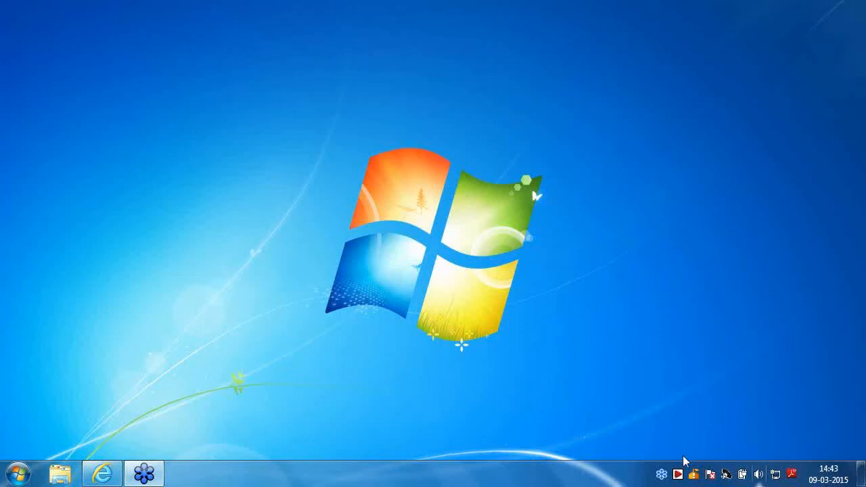
Start Pré-dimensionadores de medições e orçamentos from the CYPE 2015 suite and proceed with Portugal as the country to the Configuração page
click(678, 474)
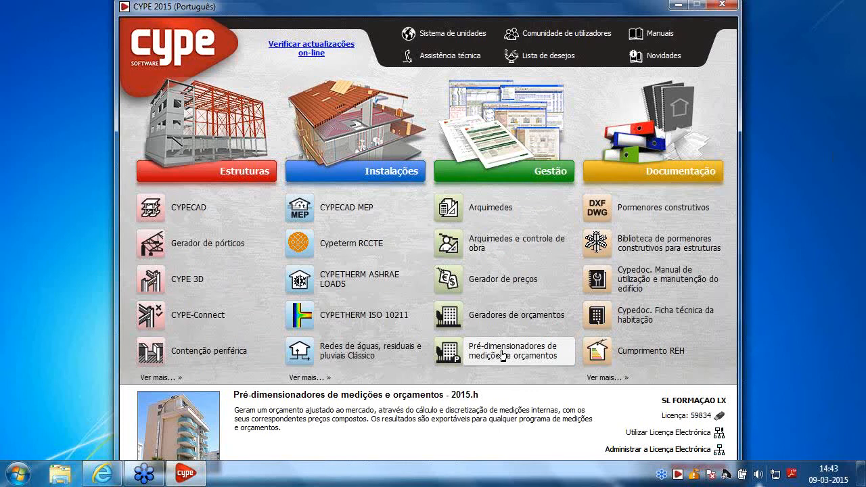
click(501, 350)
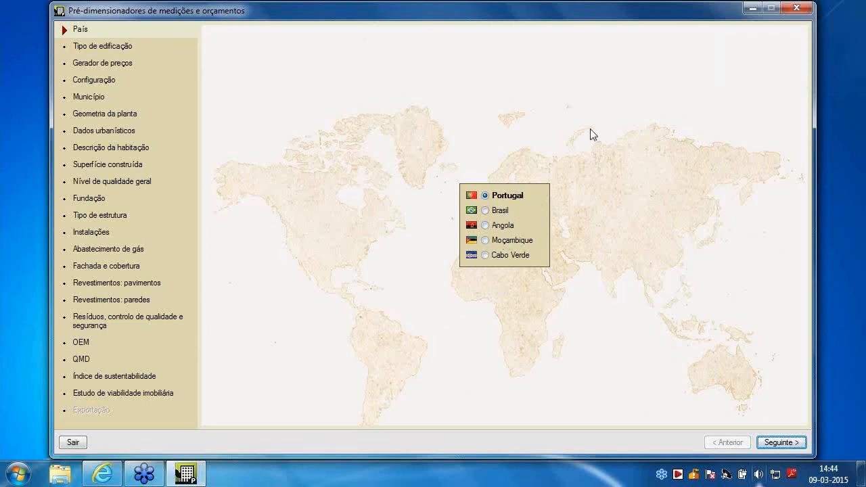
click(779, 441)
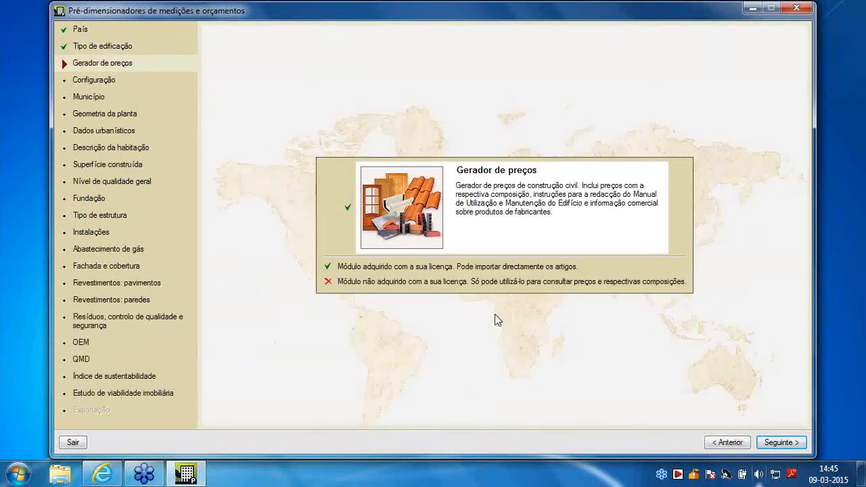
click(778, 442)
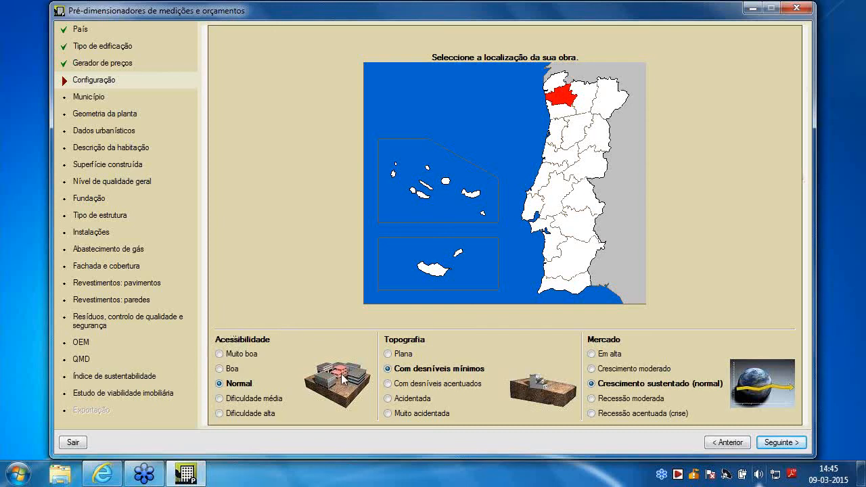
Try the topography options from Plana to Muito acidentada and set the topography back to Com desníveis mínimos
click(426, 384)
click(421, 399)
click(421, 413)
click(399, 354)
click(409, 368)
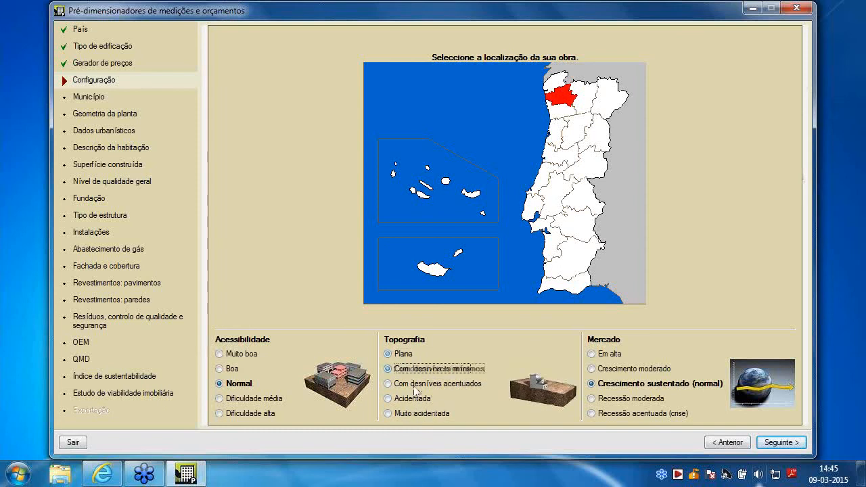
click(412, 383)
click(411, 370)
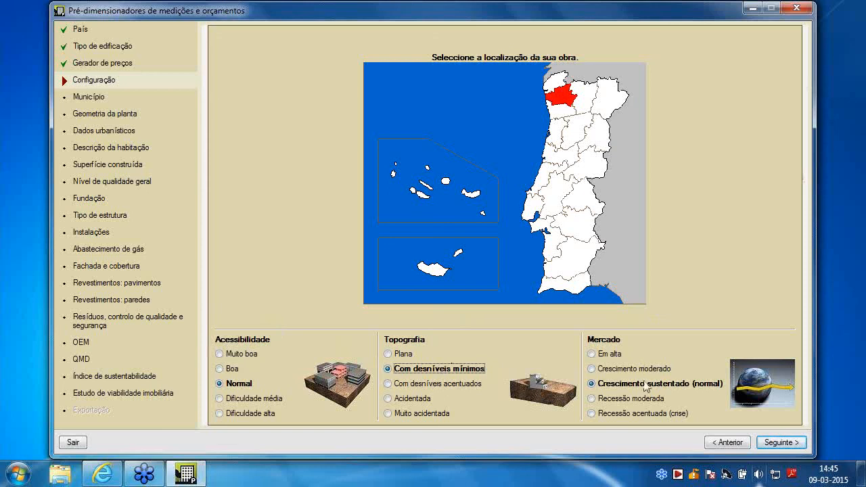
Try other site accessibility options such as Dificuldade alta and return the setting to Normal
click(247, 415)
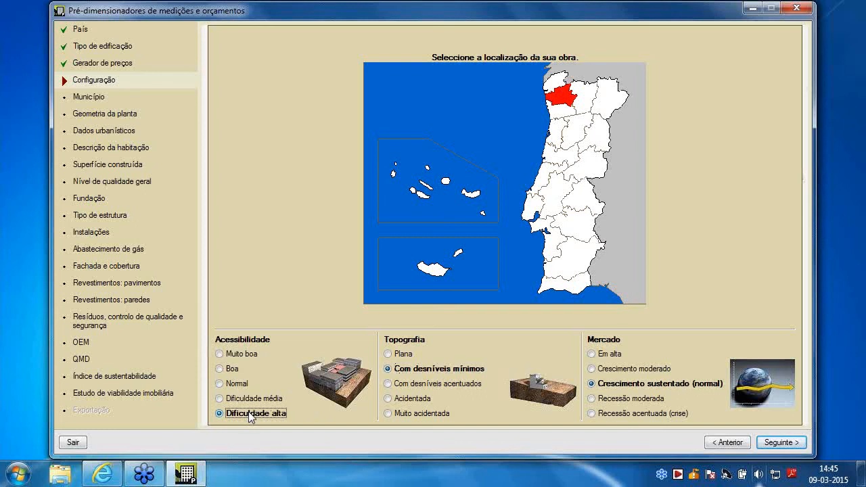
click(240, 384)
click(243, 363)
click(237, 385)
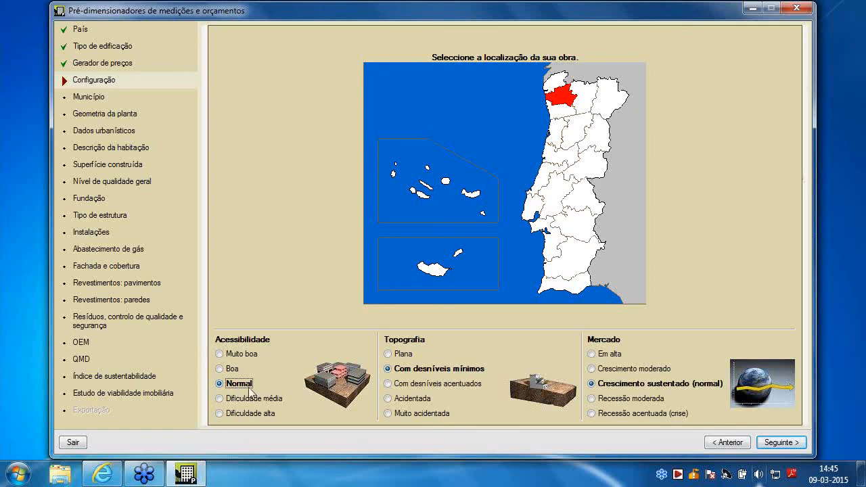
Accept the site configuration and choose Braga as the municipality
click(785, 449)
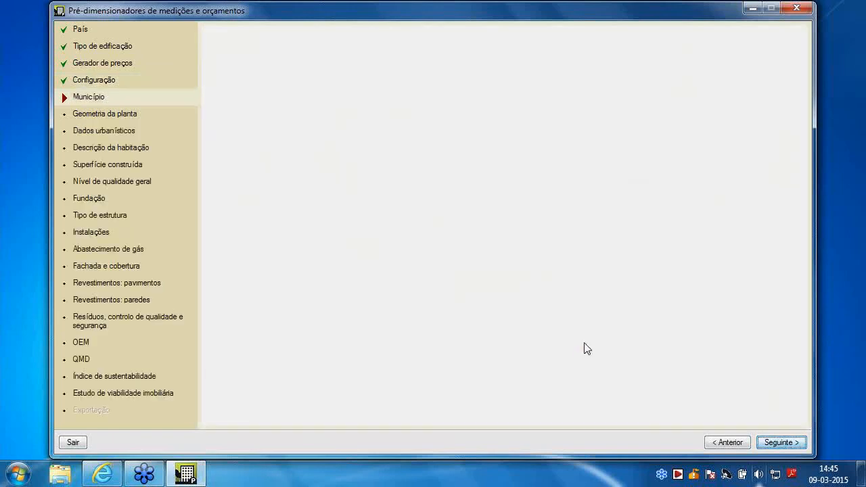
click(424, 178)
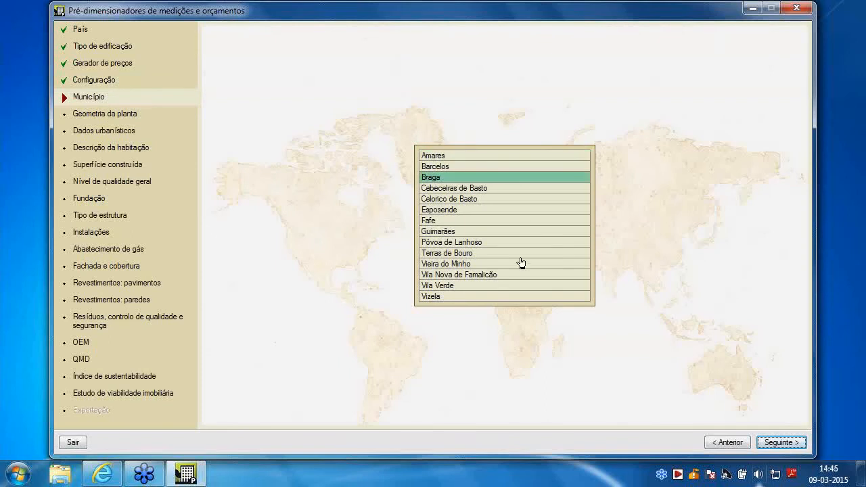
click(784, 441)
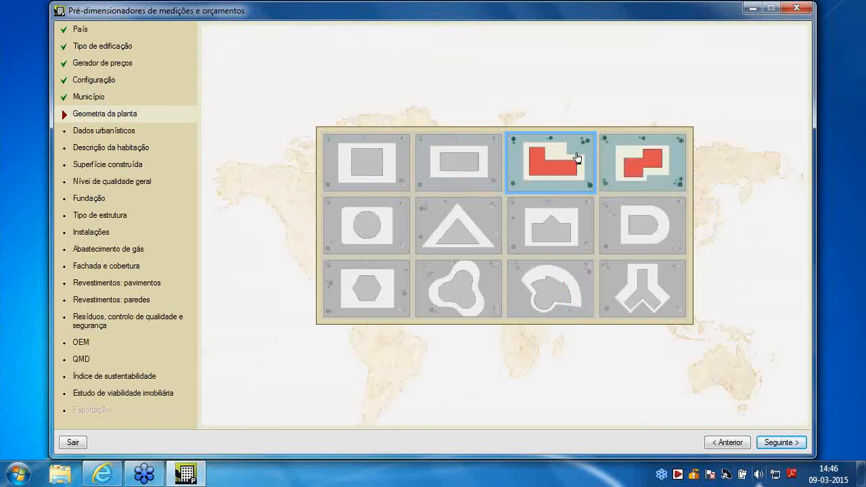
Set the floor plan geometry to the L shape, trying the square, three-lobed and fan-shaped plans first, and accept it
click(466, 290)
click(370, 170)
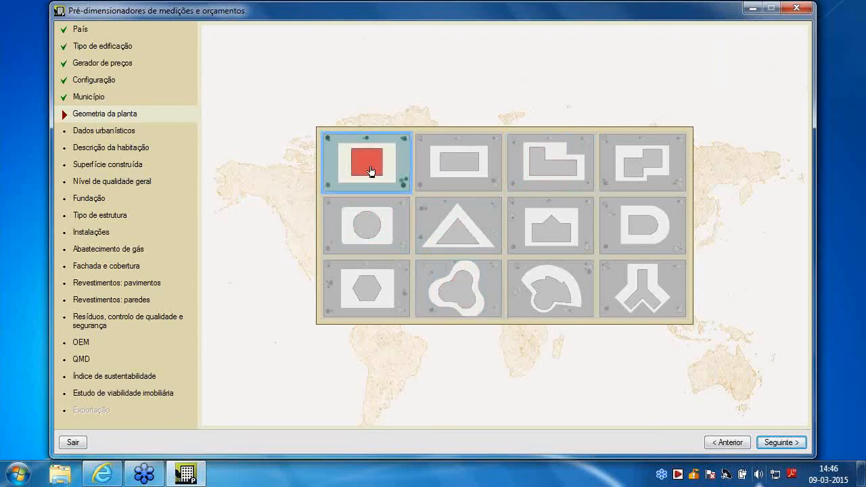
click(553, 296)
click(349, 163)
click(554, 168)
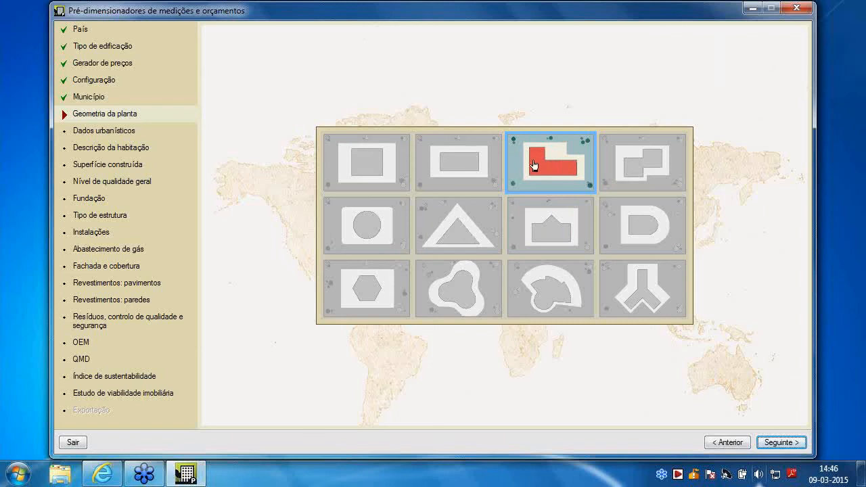
click(779, 442)
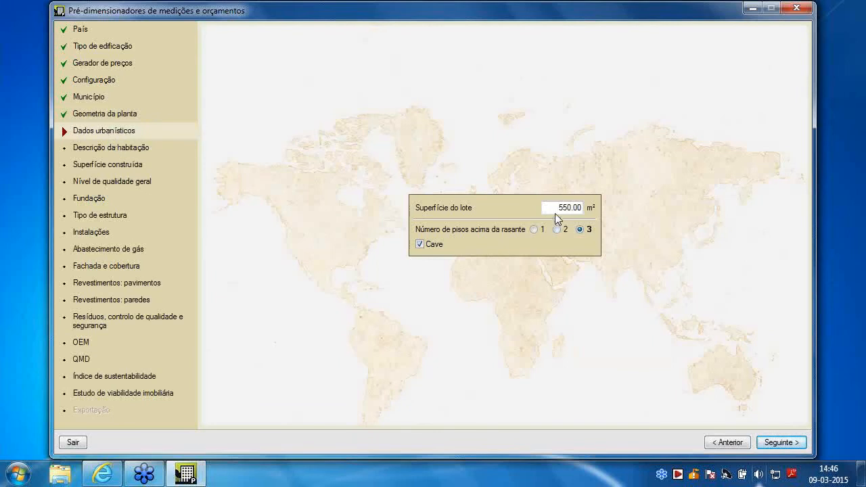
Set the plot area to 550 m² and continue to the dwelling description
drag(556, 210, 620, 215)
text(550)
click(784, 442)
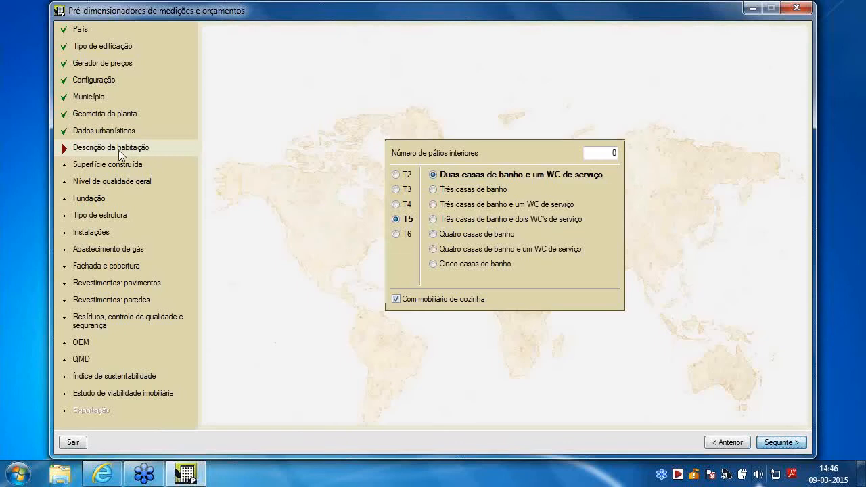
Set the dwelling type to T3 after trying T2 and T4
click(406, 204)
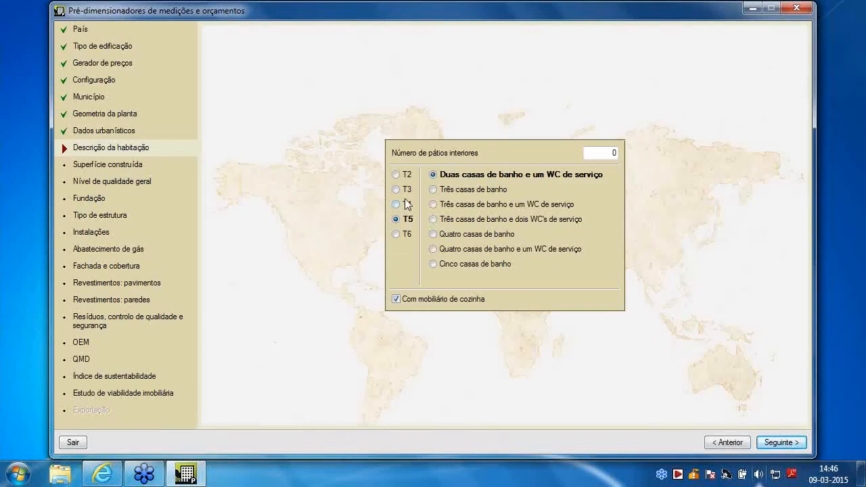
click(408, 175)
click(408, 190)
click(408, 204)
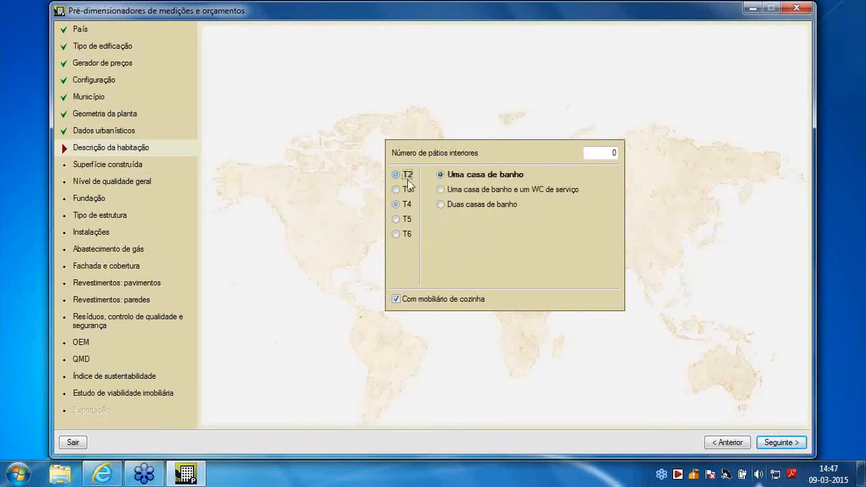
click(408, 204)
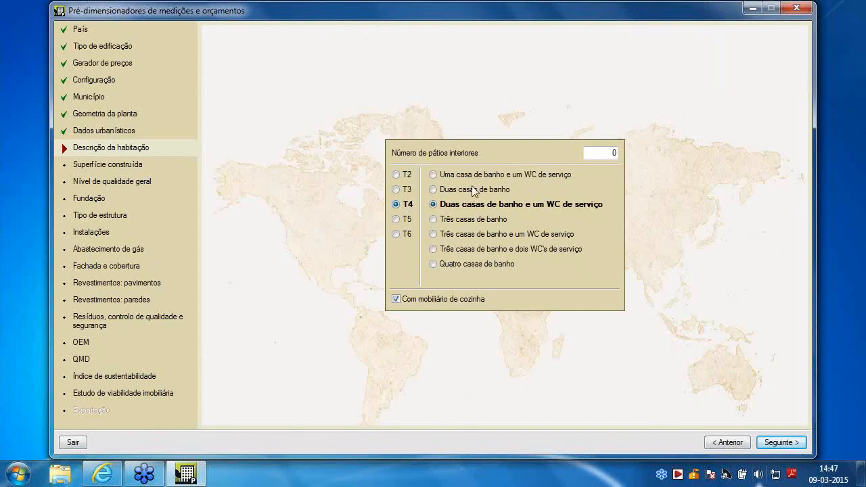
click(414, 191)
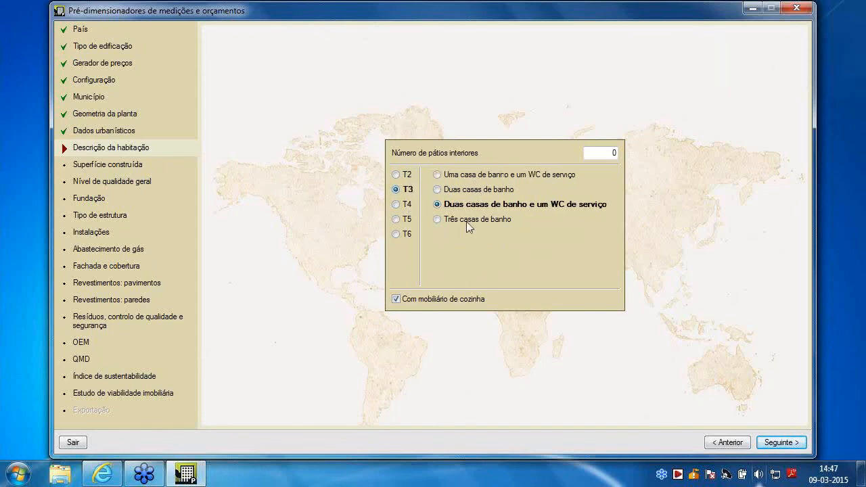
Set the dwelling to T5 with two bathrooms and one service WC after trying T2, keep kitchen furniture included, and continue
click(407, 175)
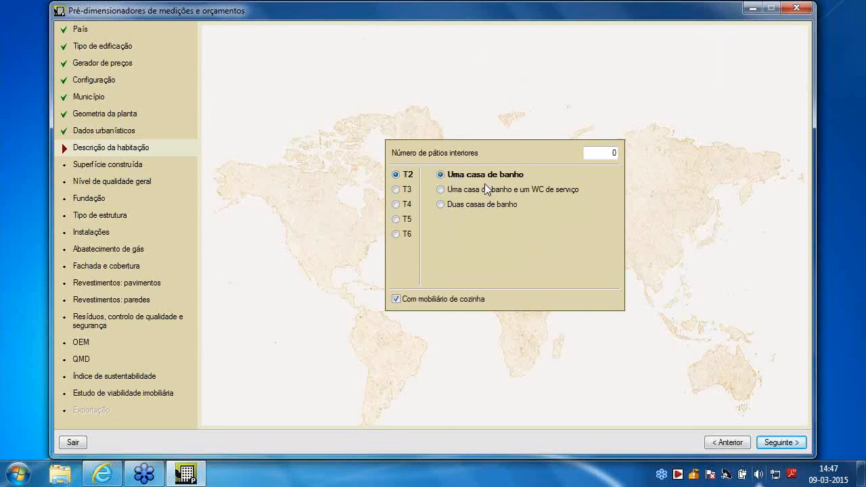
click(398, 220)
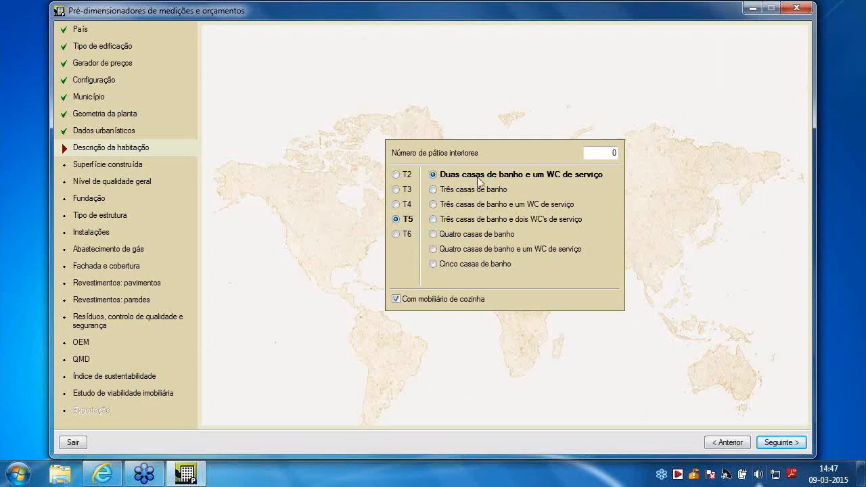
click(397, 299)
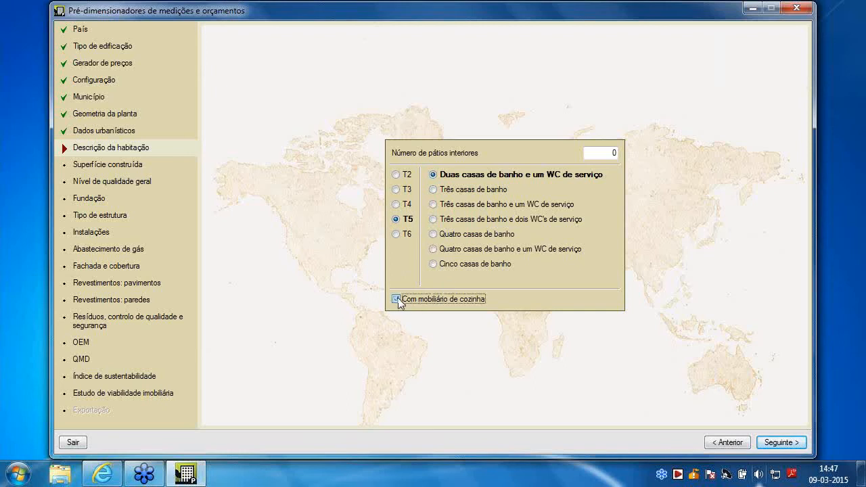
click(399, 302)
click(398, 302)
click(399, 302)
click(778, 444)
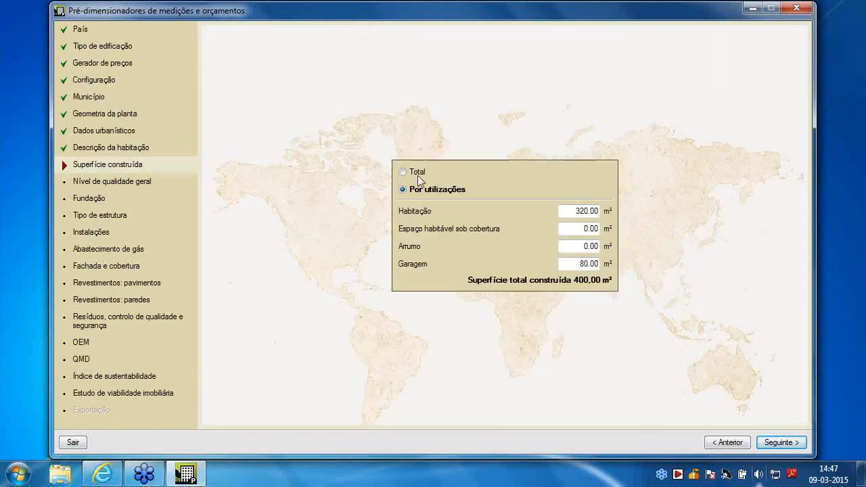
Define the built area by use, with 320 m² for the dwelling and 80 m² for the garage, and continue
click(415, 172)
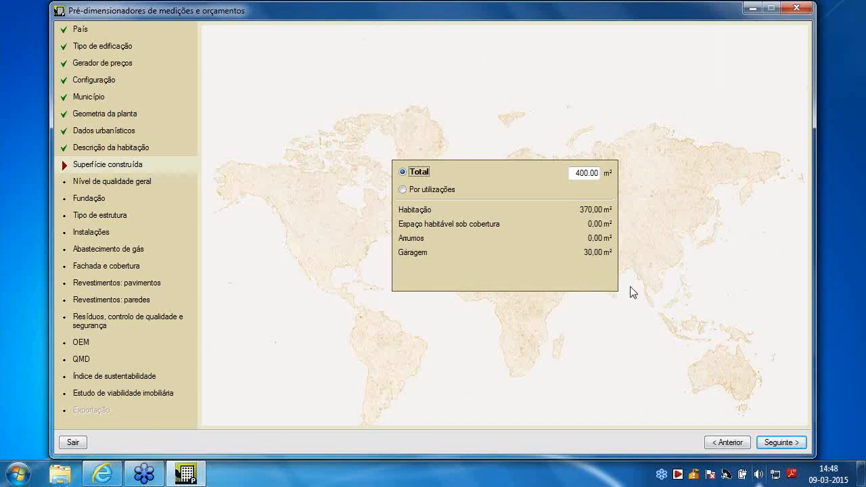
click(440, 190)
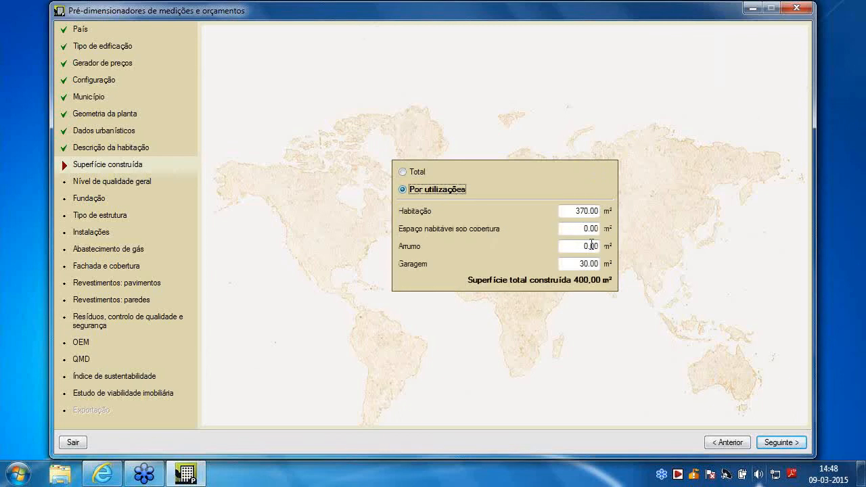
click(568, 210)
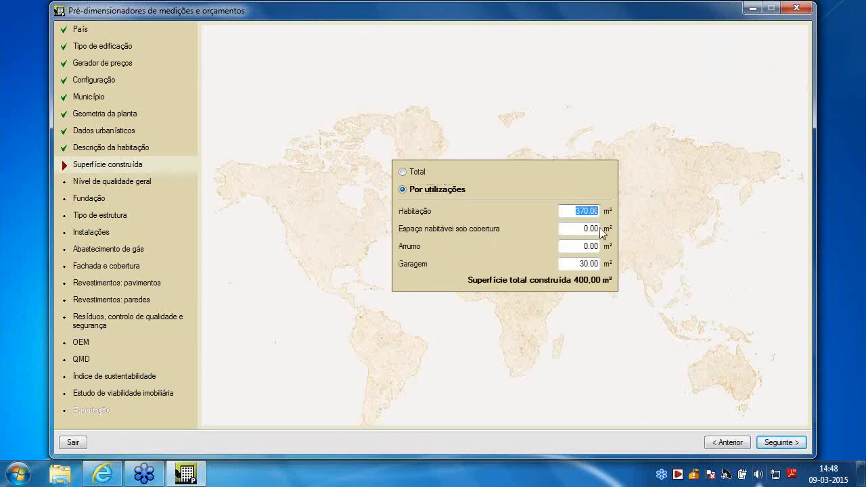
text(320)
click(578, 264)
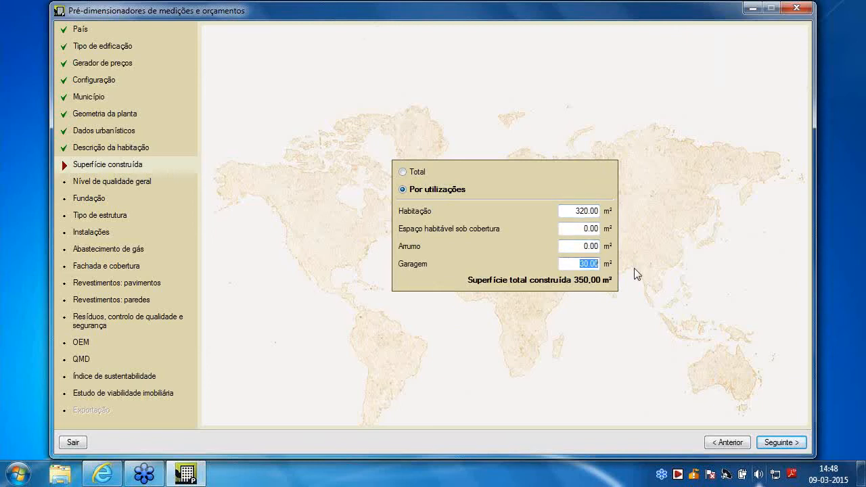
text(80)
key(Tab)
click(787, 446)
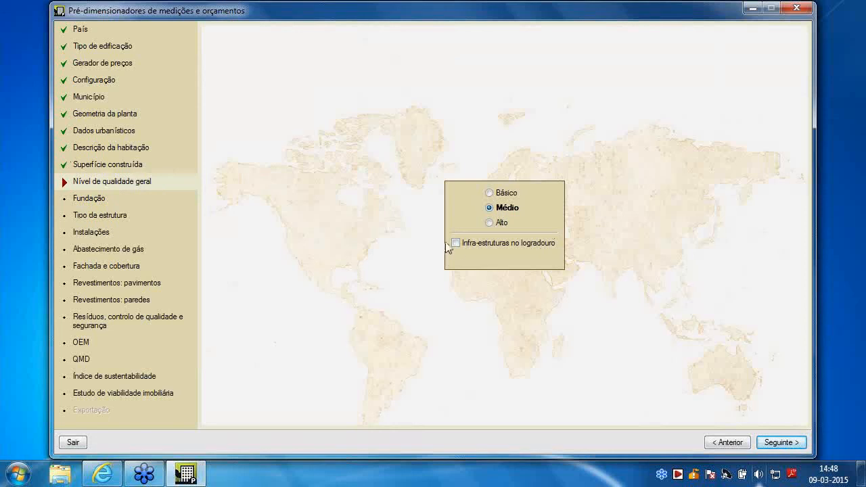
Accept the preset quality level, foundation, structure, installations and natural gas options to reach the facade and roof settings
click(780, 444)
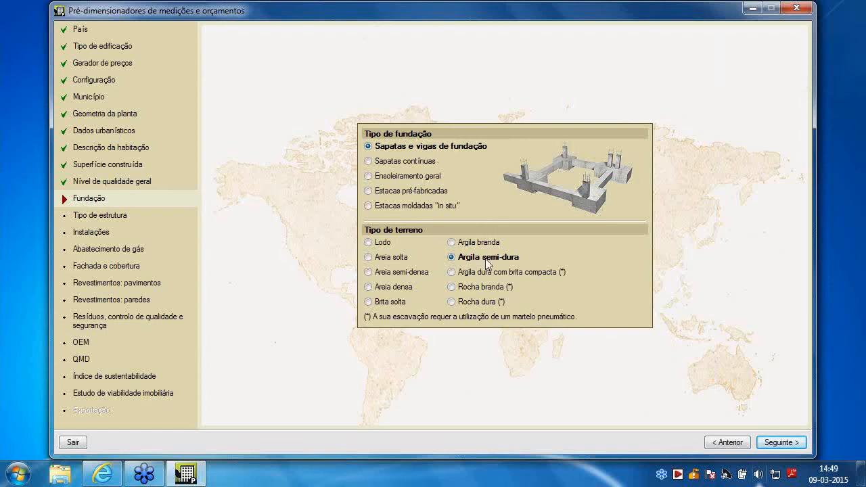
click(778, 443)
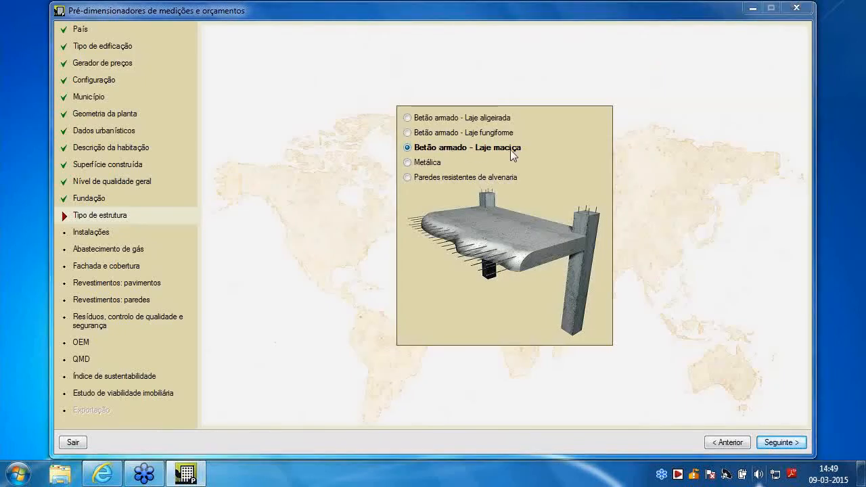
click(781, 442)
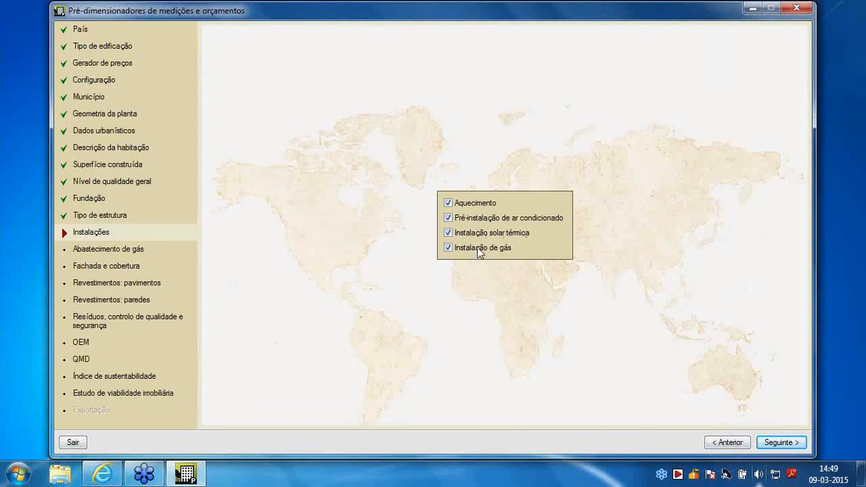
click(795, 442)
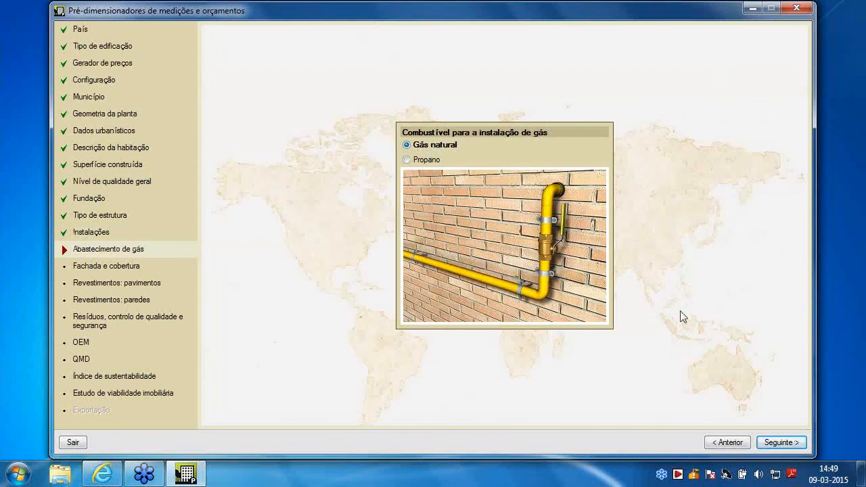
click(783, 441)
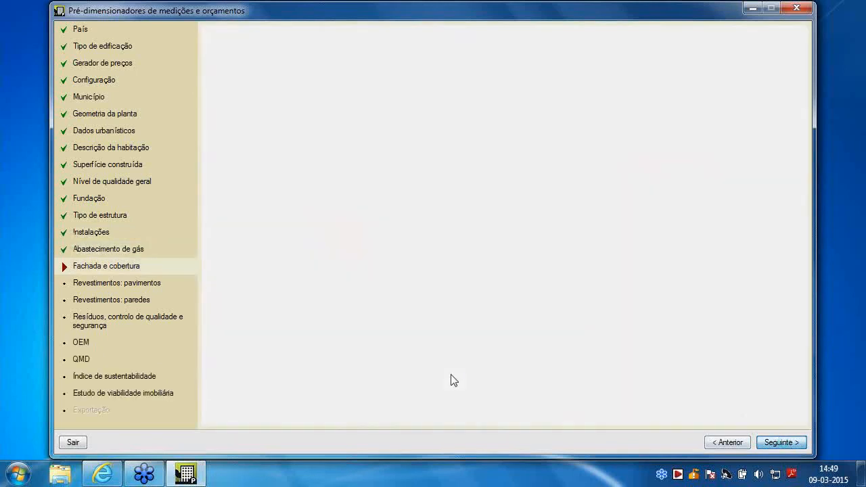
Set the street facade to De um pano and the exterior frames to Alumínio after trying the alternatives for each
click(328, 171)
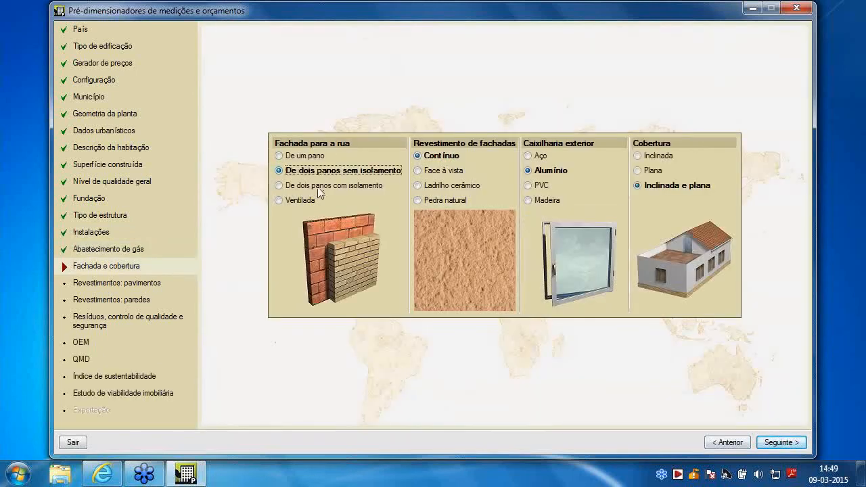
click(320, 187)
click(301, 201)
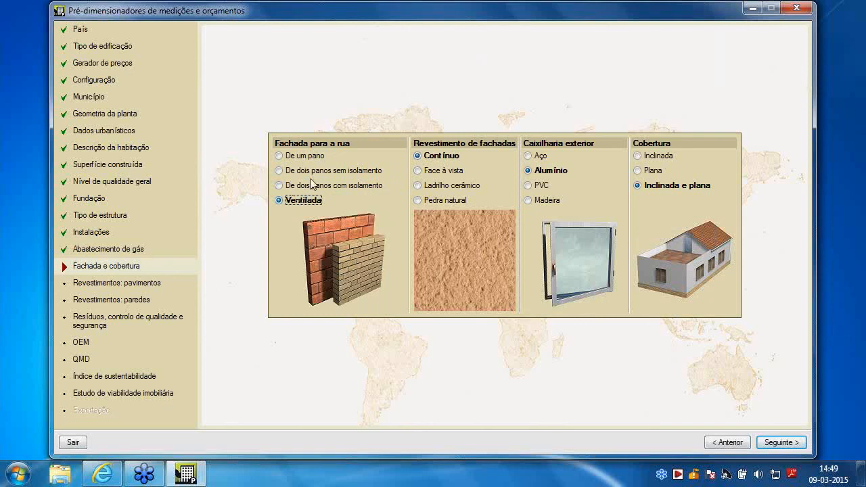
click(306, 157)
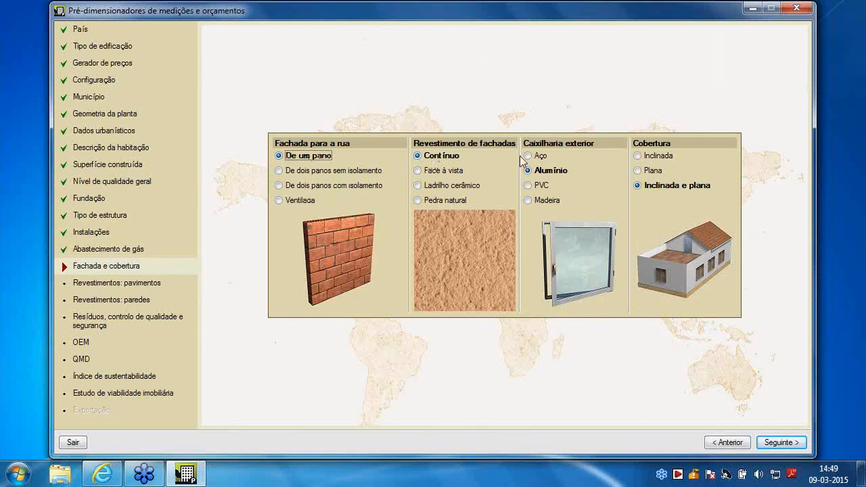
click(537, 183)
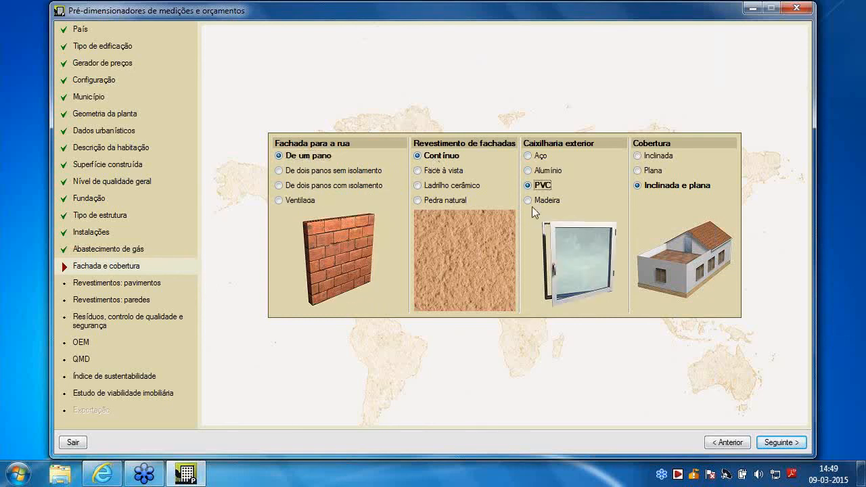
click(542, 201)
click(545, 173)
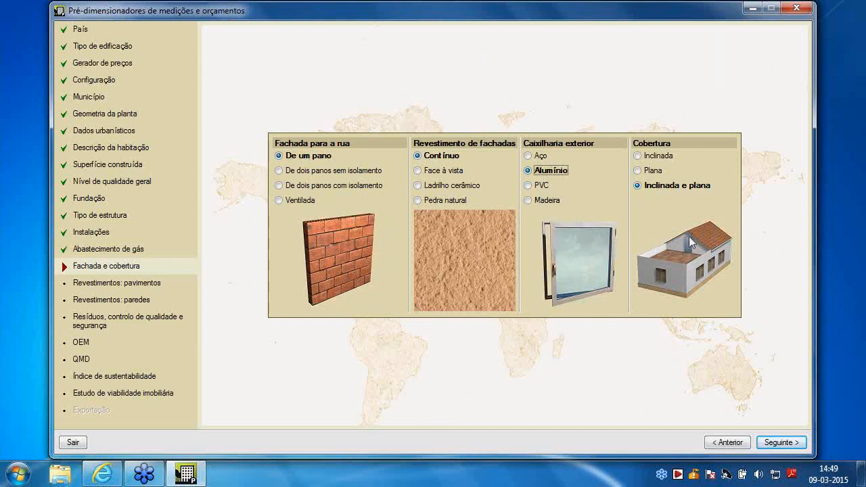
Set the roof to Inclinada e plana after trying Inclinada and Plana, and accept the preset floor coverings
click(654, 158)
click(655, 172)
click(654, 186)
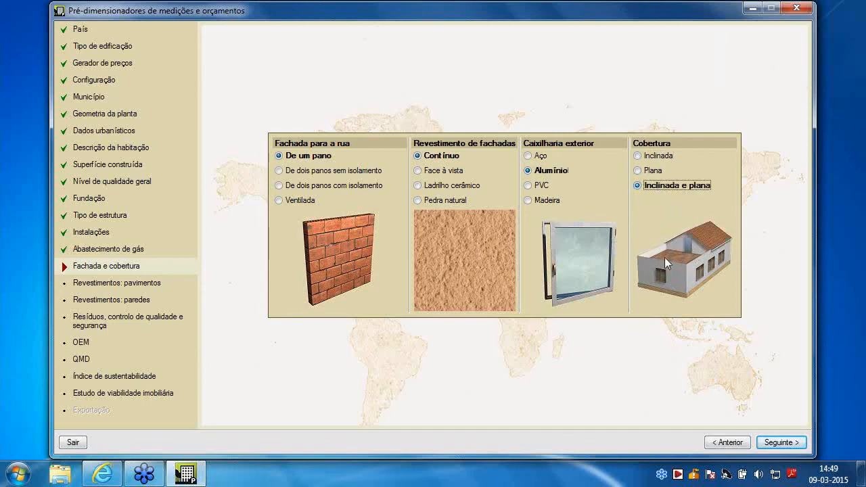
click(777, 442)
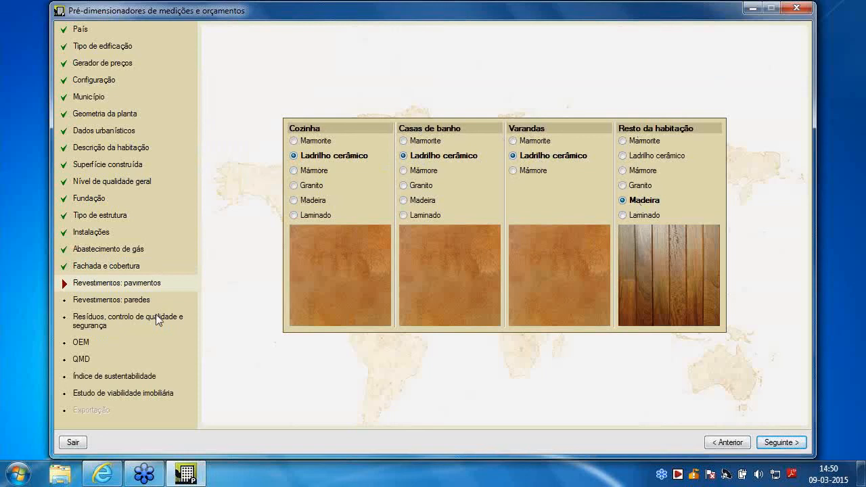
click(788, 440)
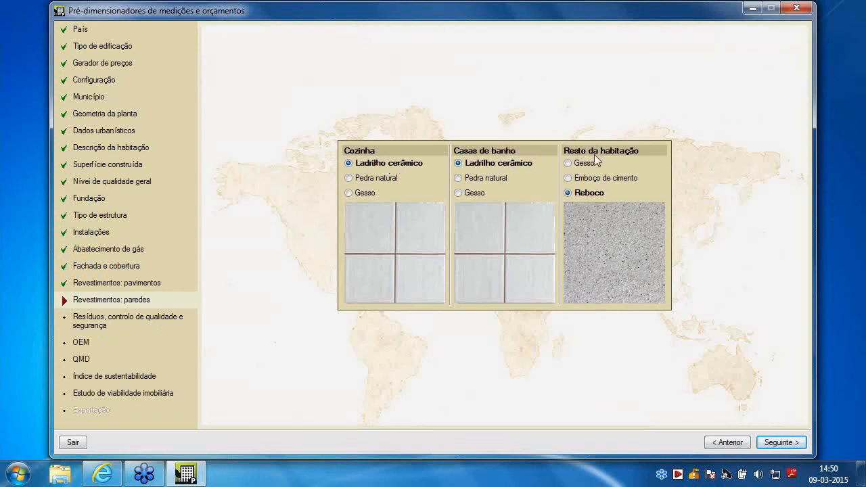
Set the remaining walls to Reboco after trying Gesso and Emboço de cimento, and continue past the waste, quality control and safety options
click(580, 164)
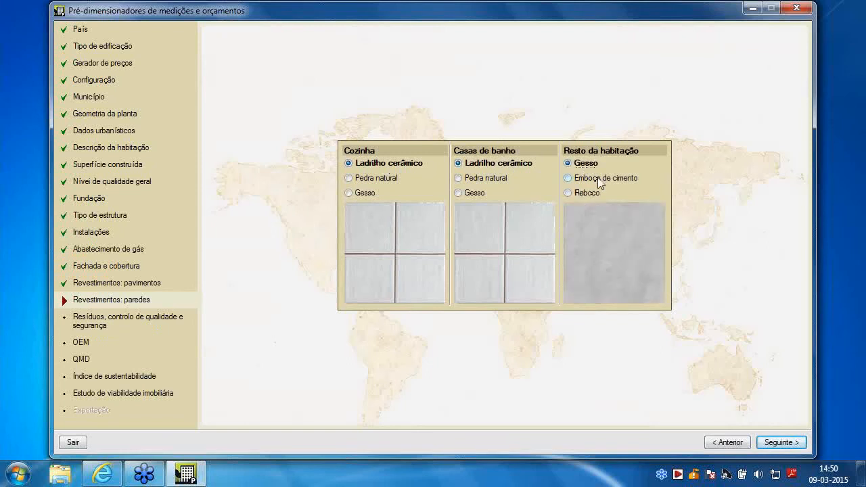
click(598, 180)
click(587, 193)
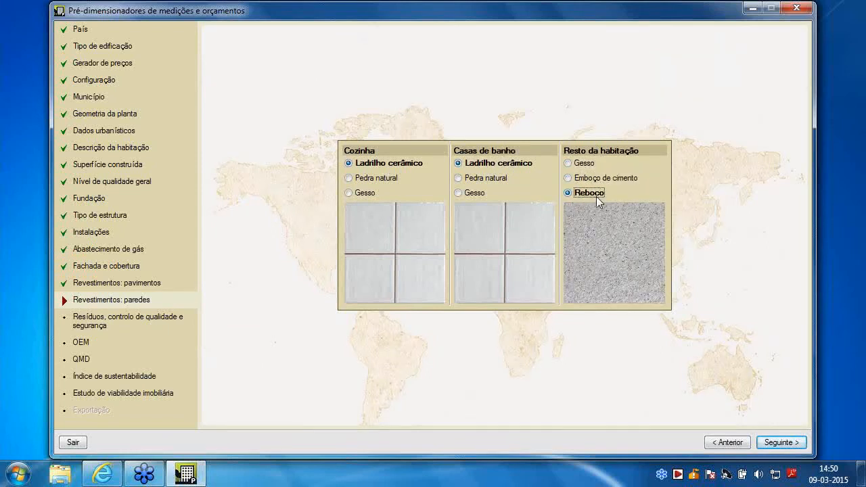
click(778, 442)
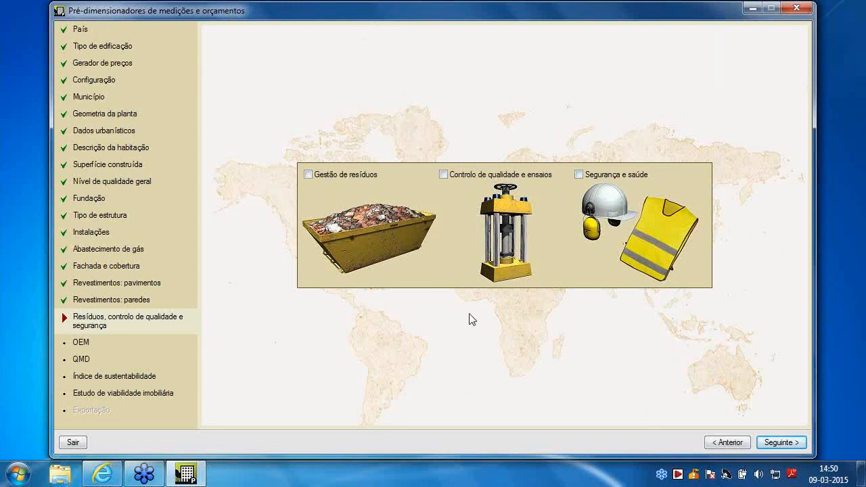
click(783, 442)
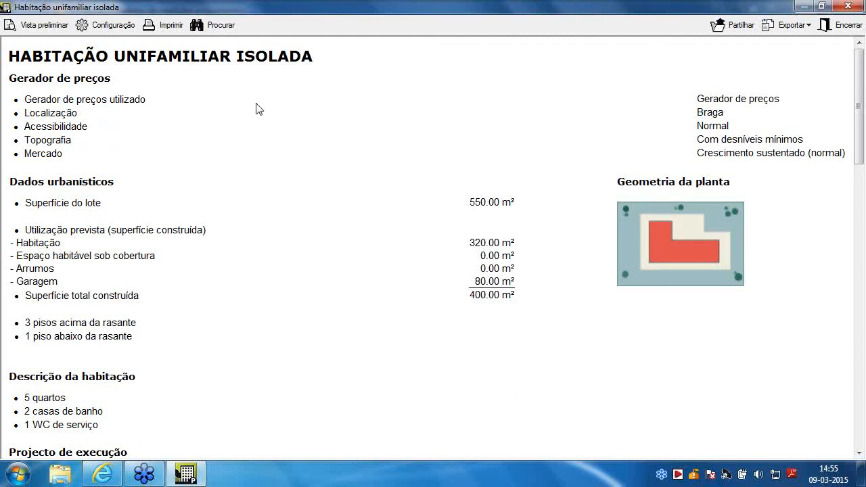
Review the dwelling report's project data, material execution budget by chapter and bar chart, and check the available export formats
scroll(290, 242, down, 2)
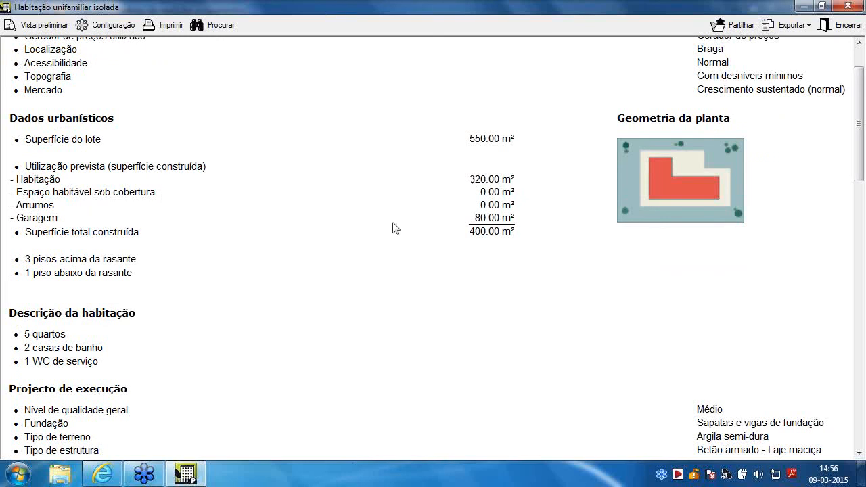
scroll(361, 251, down, 1)
scroll(361, 251, down, 10)
scroll(279, 203, down, 12)
scroll(707, 172, down, 3)
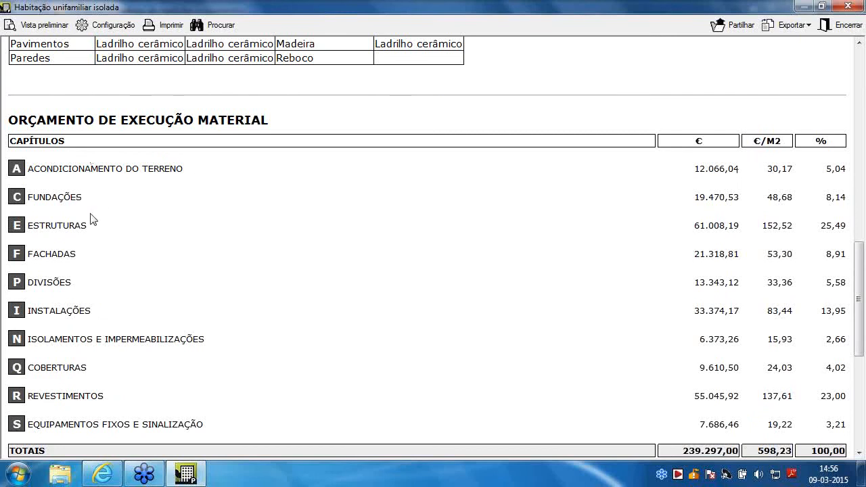
scroll(88, 203, down, 2)
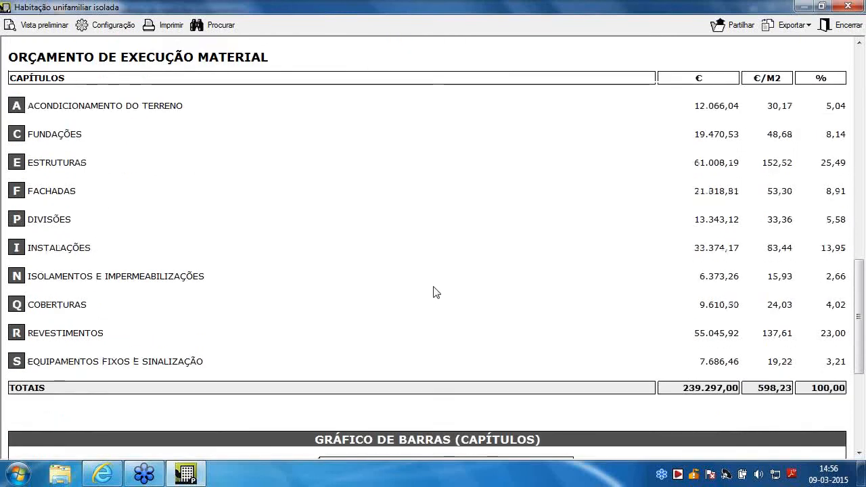
scroll(435, 292, down, 4)
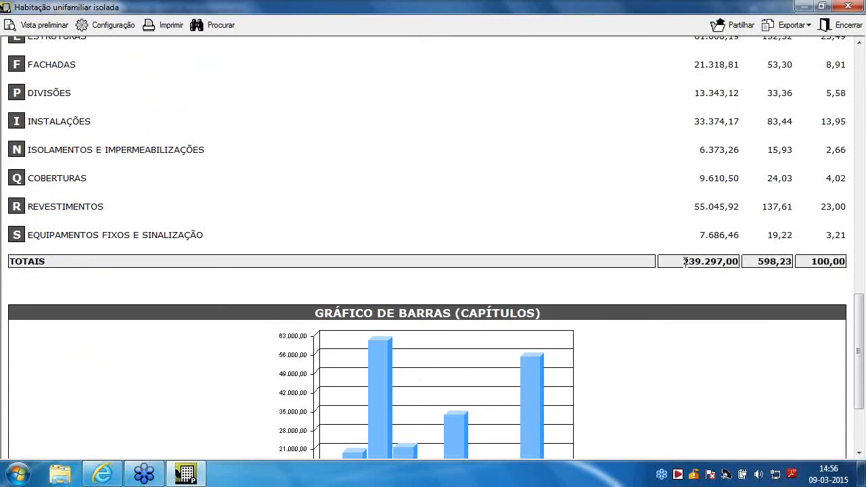
drag(683, 261, 739, 261)
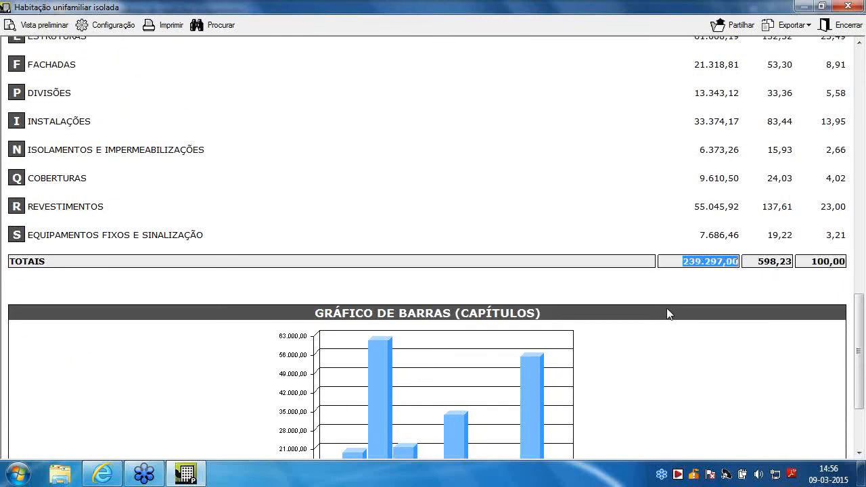
scroll(660, 313, down, 4)
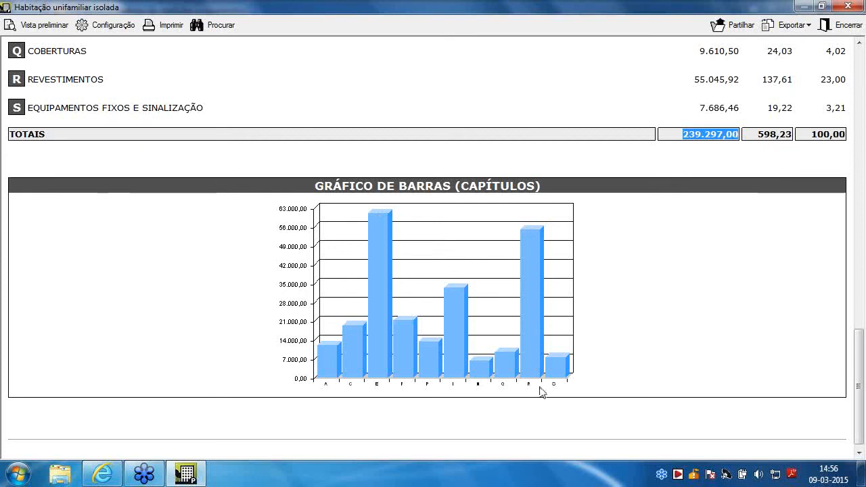
scroll(520, 297, up, 3)
scroll(520, 296, up, 10)
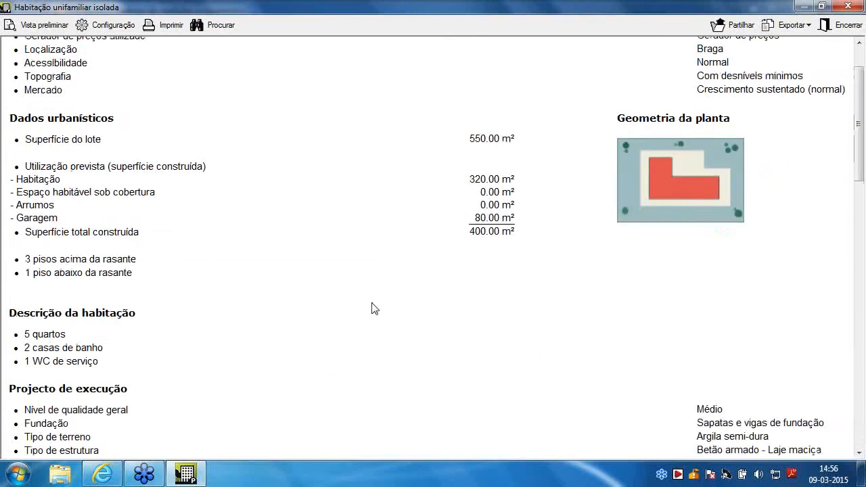
scroll(371, 302, up, 1)
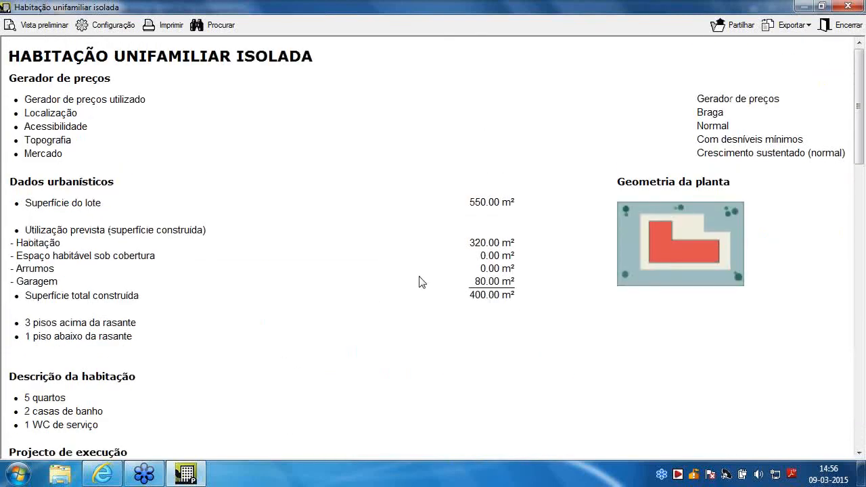
click(804, 27)
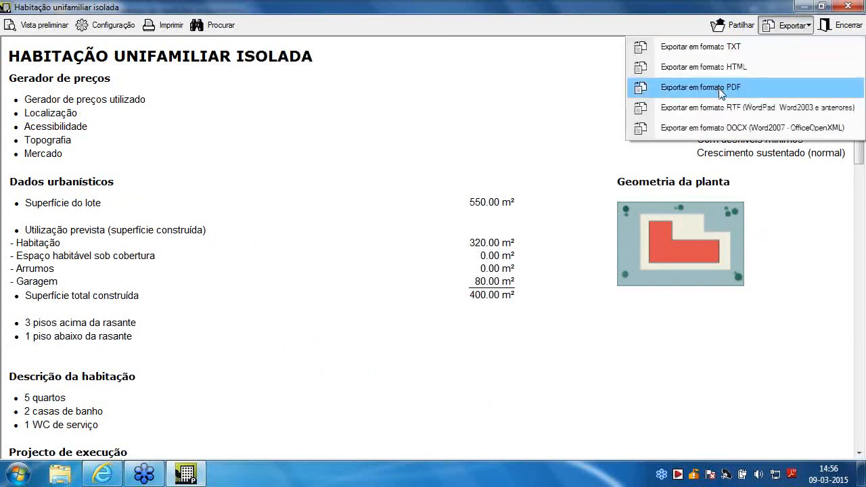
click(339, 127)
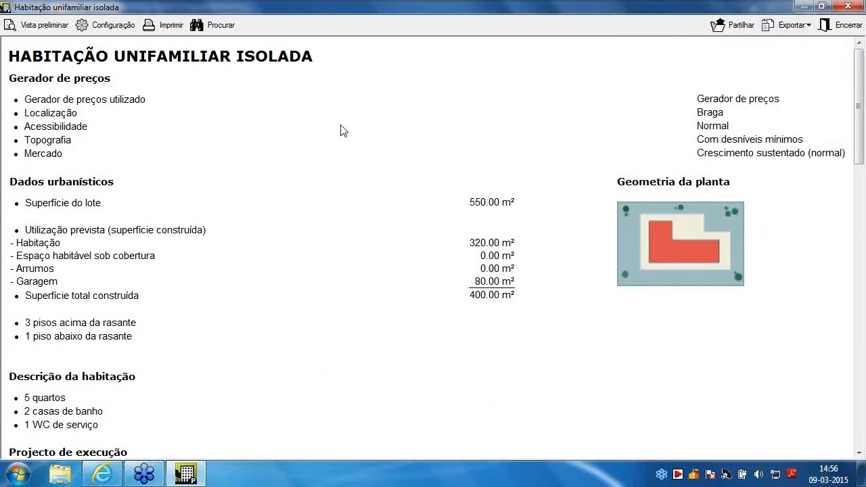
Close the report, review the QMD, Índice de sustentabilidade and Estudo de viabilidade imobiliária pages, and exit the pre-dimensioning wizard
click(847, 6)
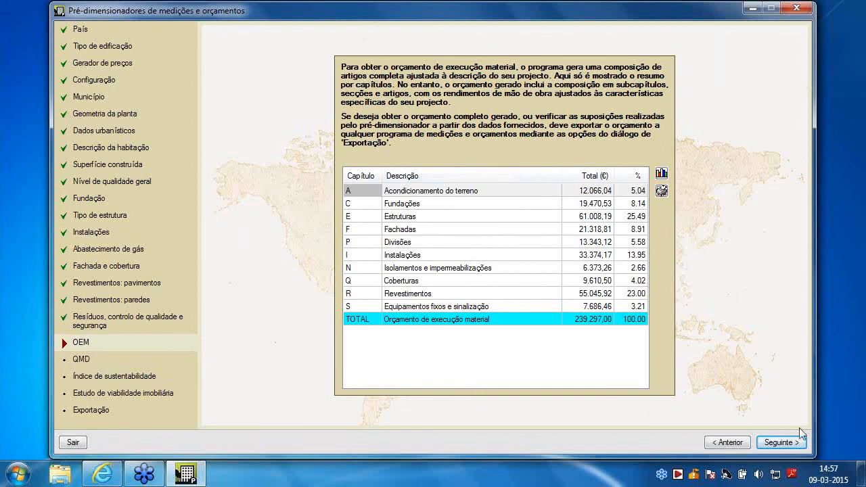
click(781, 443)
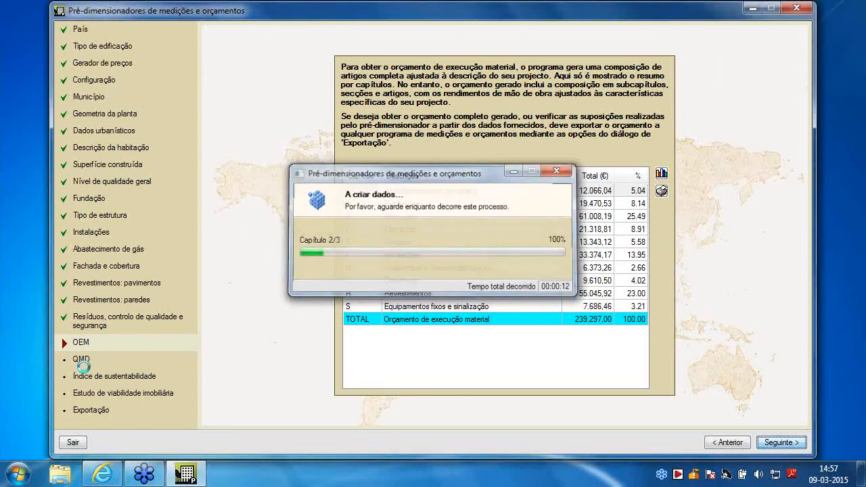
click(83, 367)
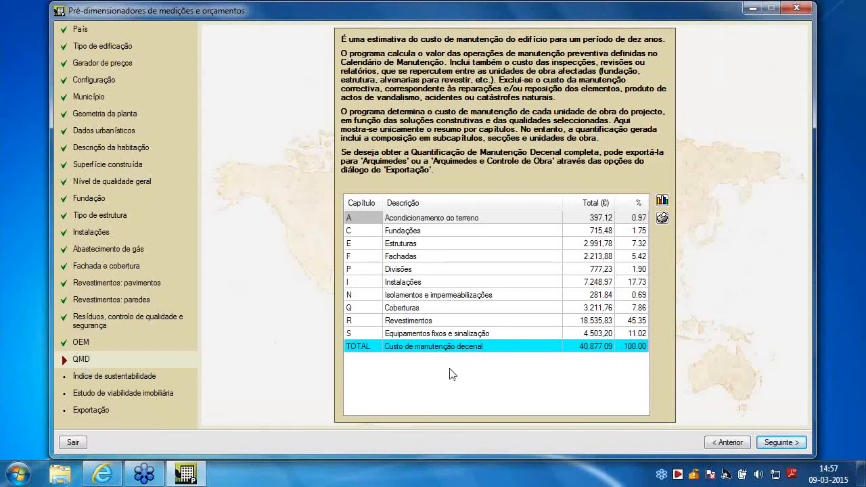
click(779, 447)
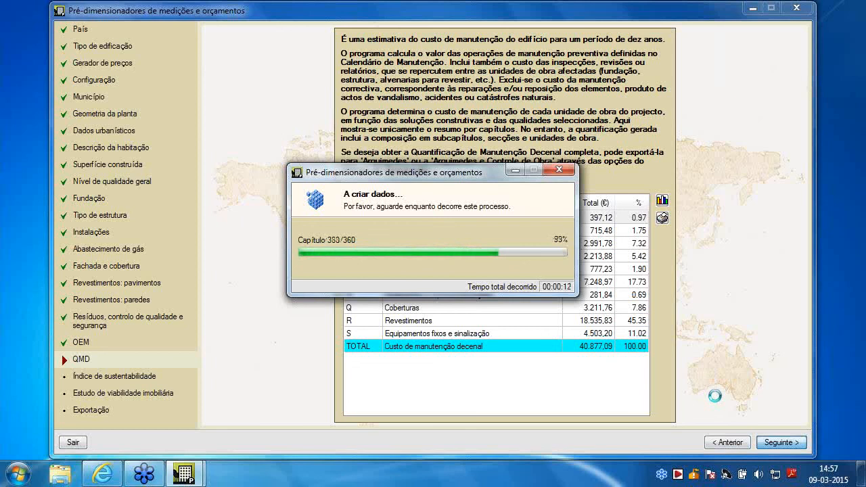
key(Return)
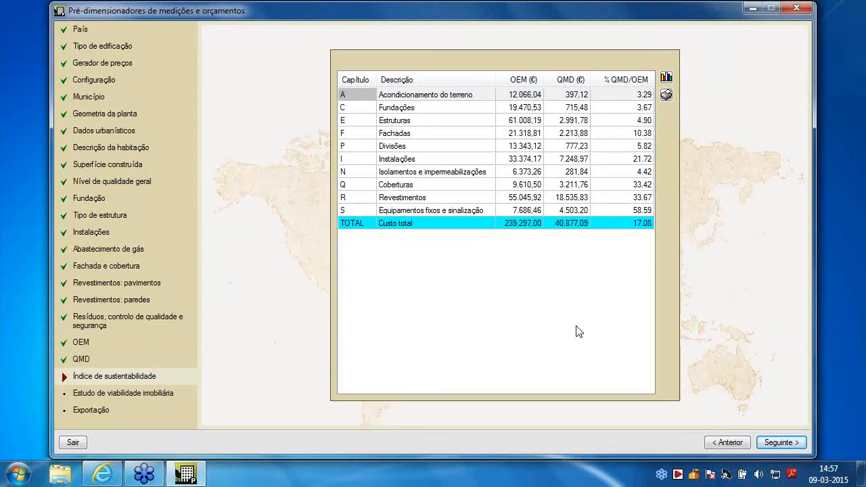
click(790, 443)
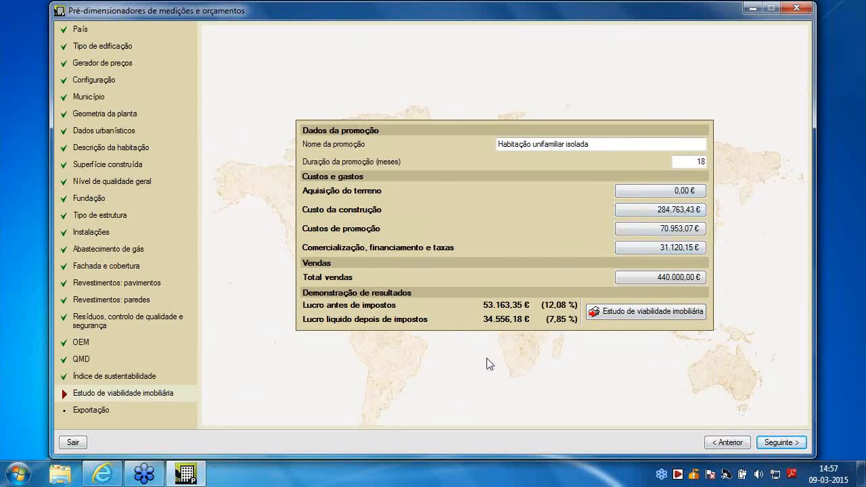
click(80, 444)
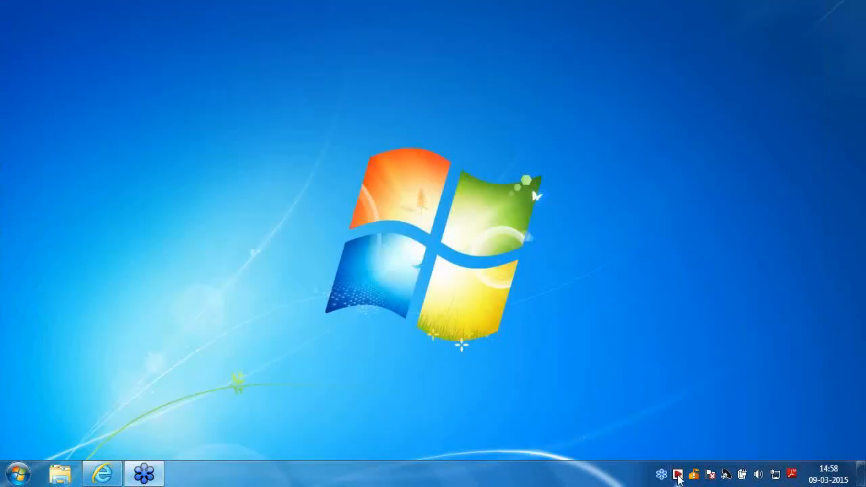
Switch to Geradores de orçamentos and start it with the building type Habitação unifamiliar isolada
click(678, 475)
click(510, 316)
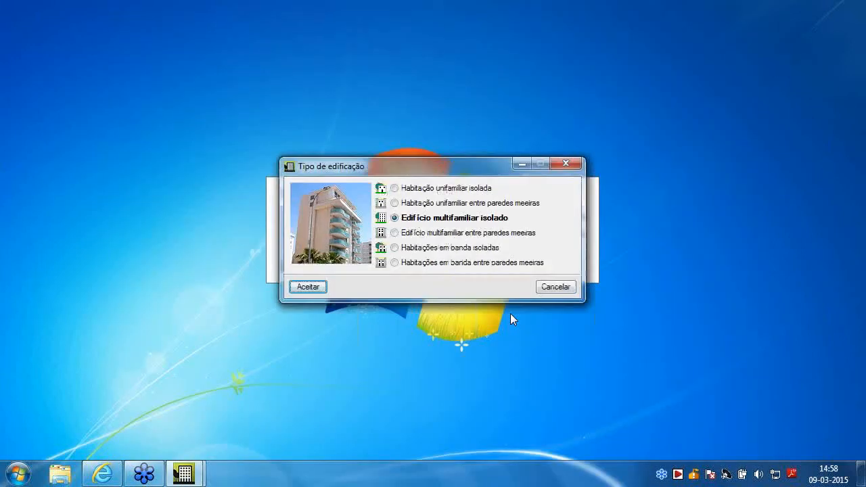
click(444, 192)
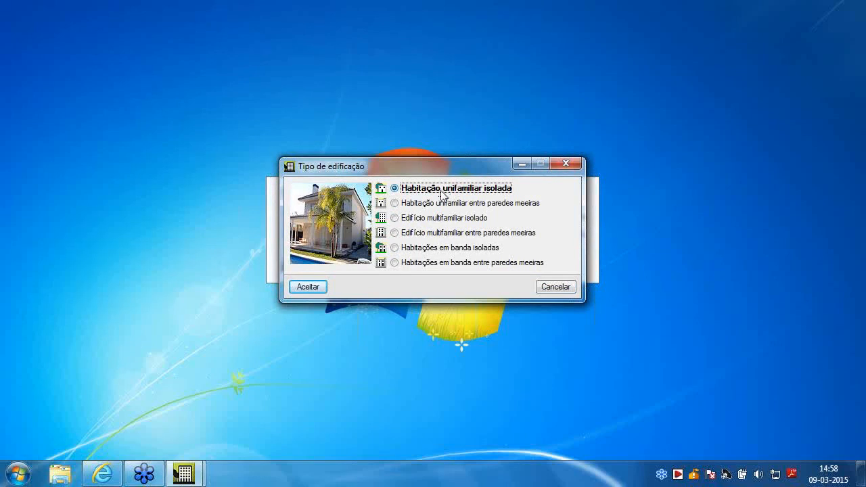
click(308, 287)
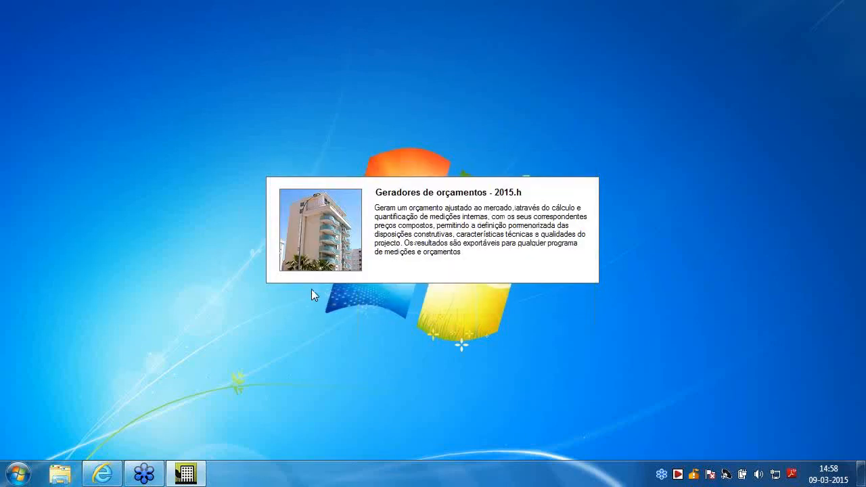
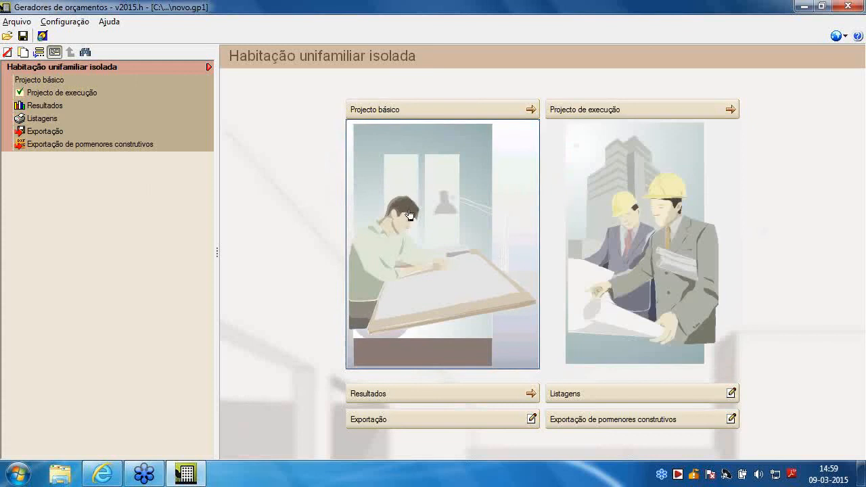
Review the Dados da envolvente, Lote, Geometria da planta and Edifício data of the Projecto básico
click(408, 215)
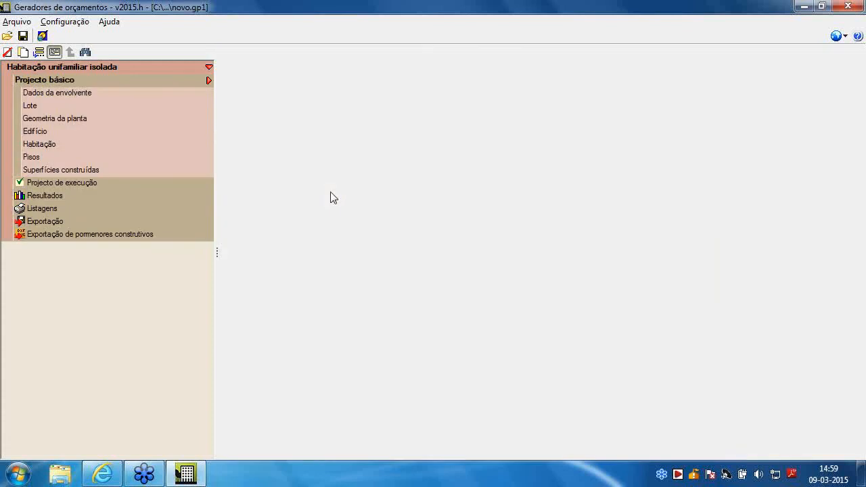
key(Return)
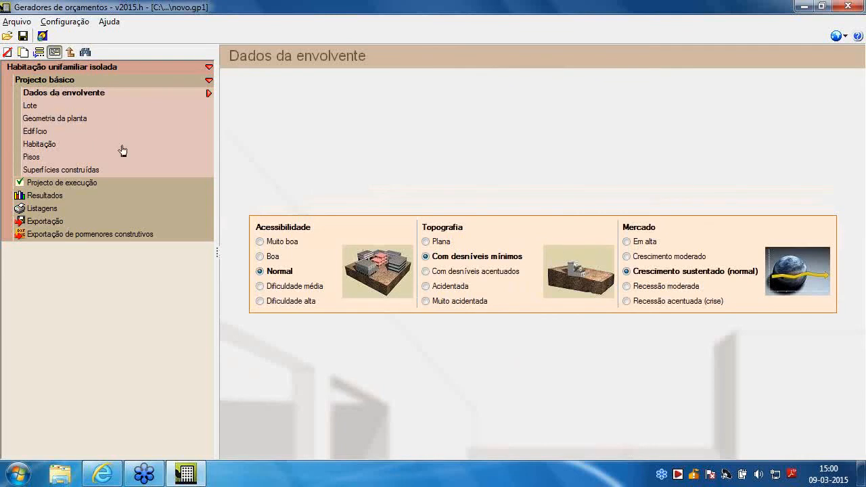
click(31, 105)
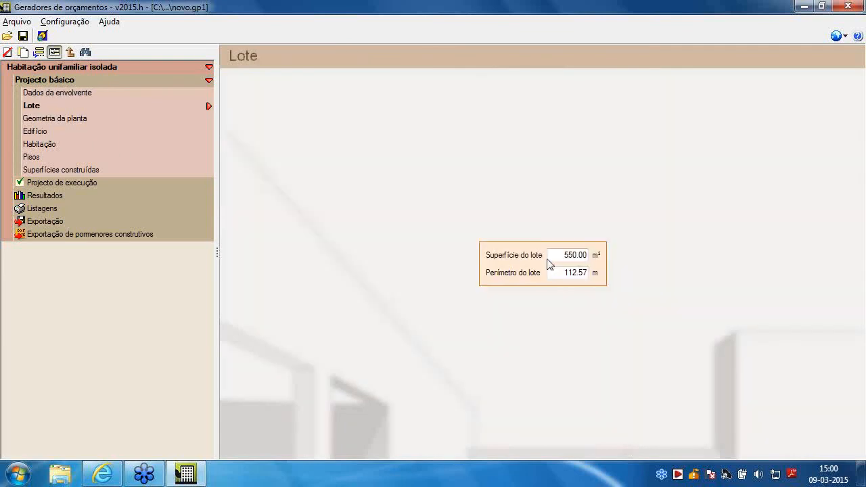
click(568, 273)
click(71, 118)
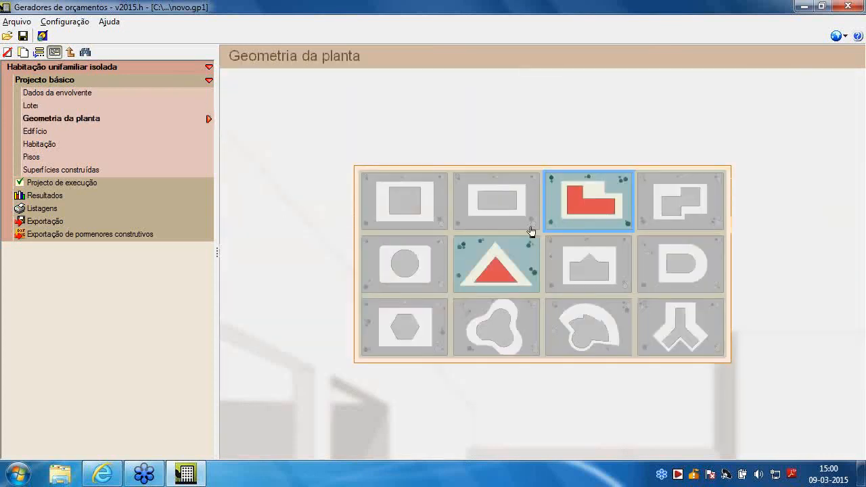
click(40, 132)
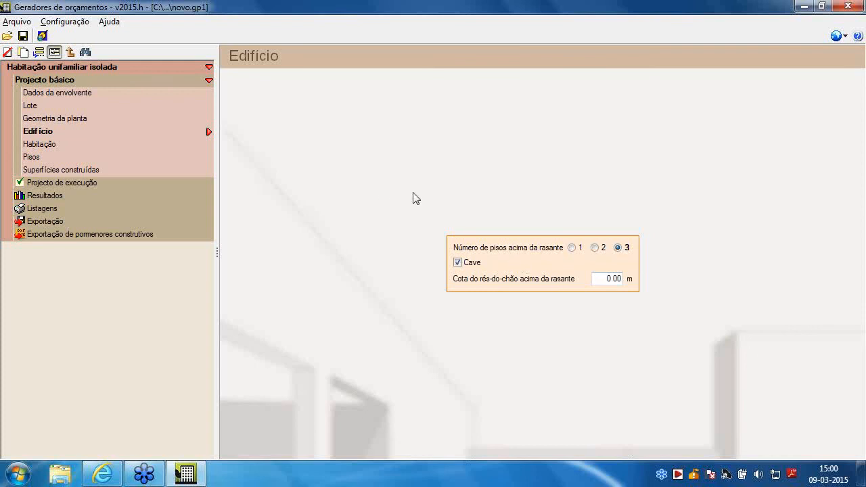
Create a new job with the file name Moradia 2015, saving the current job's data
click(21, 22)
click(42, 38)
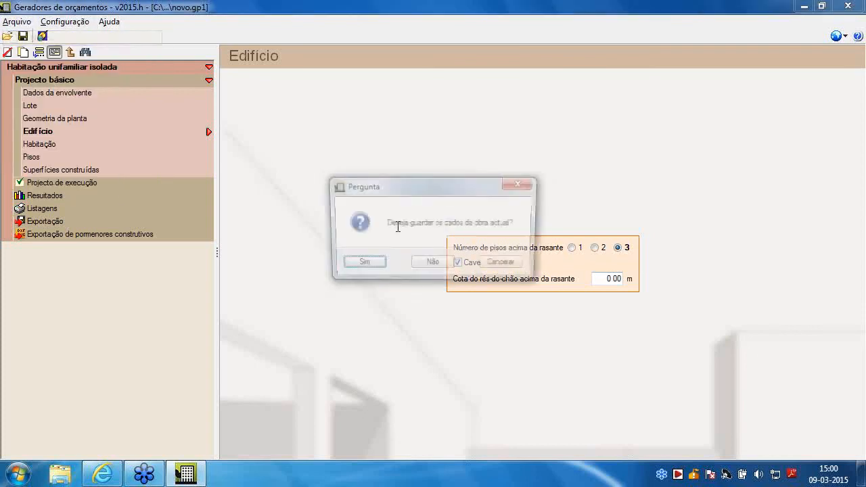
click(377, 264)
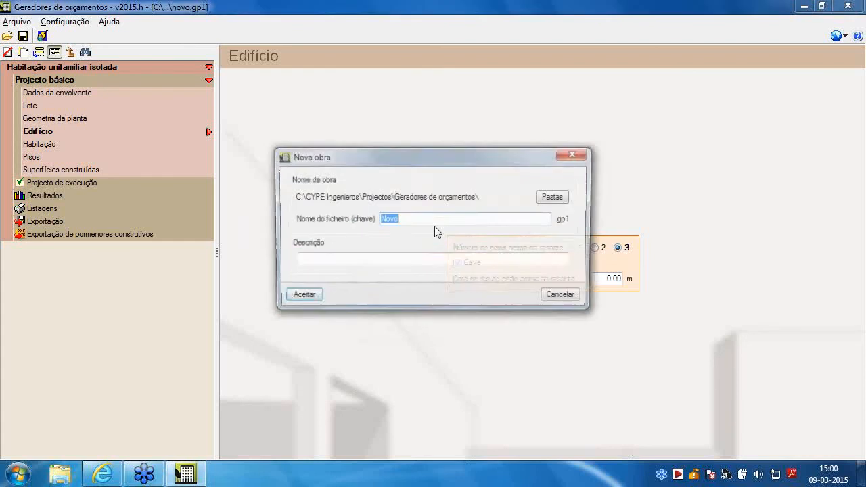
text(Mor)
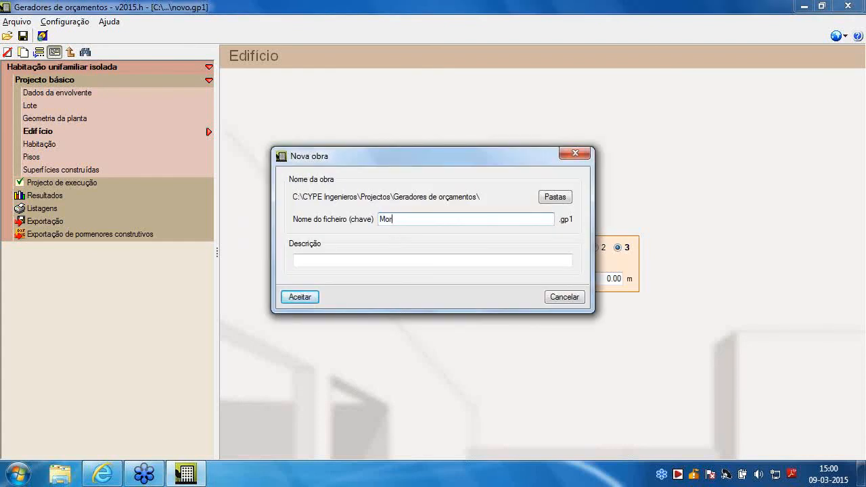
text(adia 201)
key(BackSpace)
text(201)
click(295, 298)
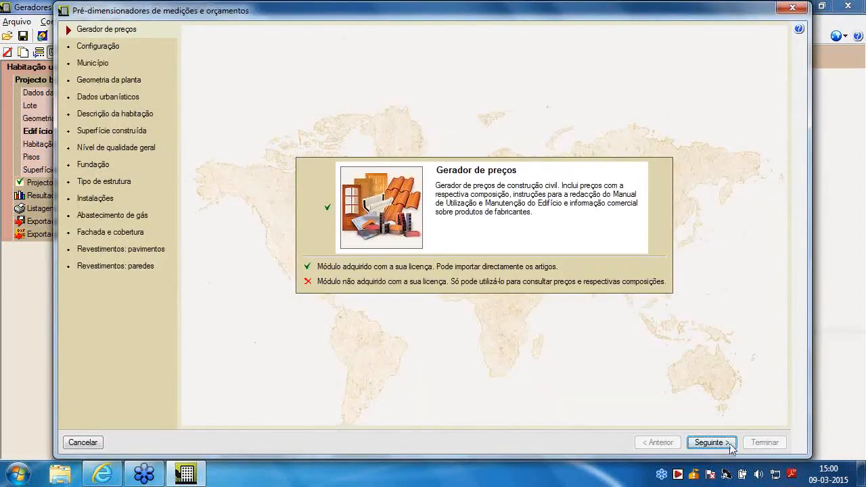
Keep the pre-dimensioning settings for prices, location, municipality, plan geometry, urban data, dwelling description, built surface and general quality level
click(717, 442)
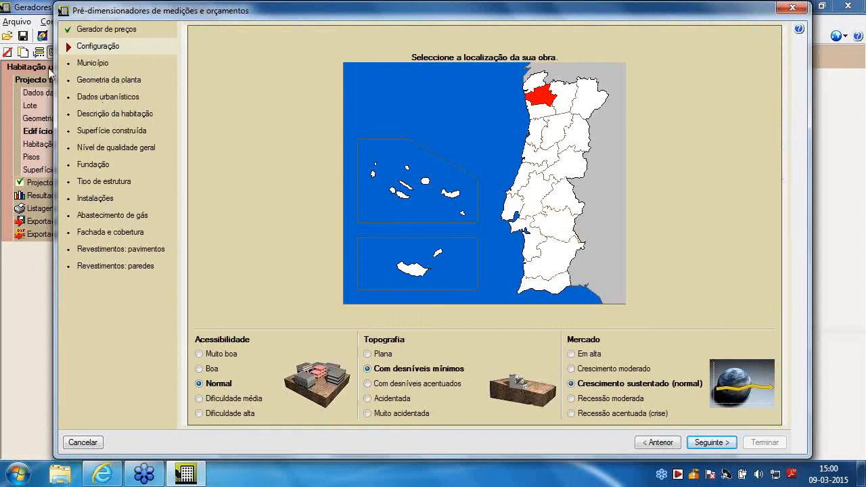
click(709, 448)
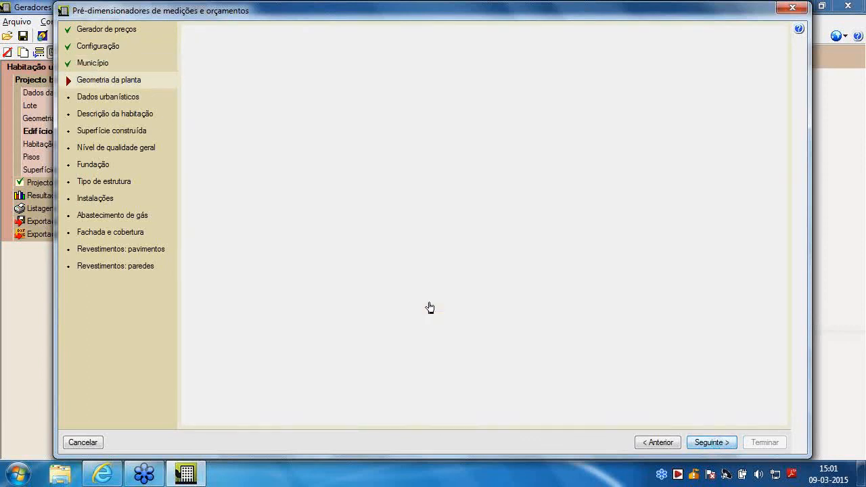
click(708, 441)
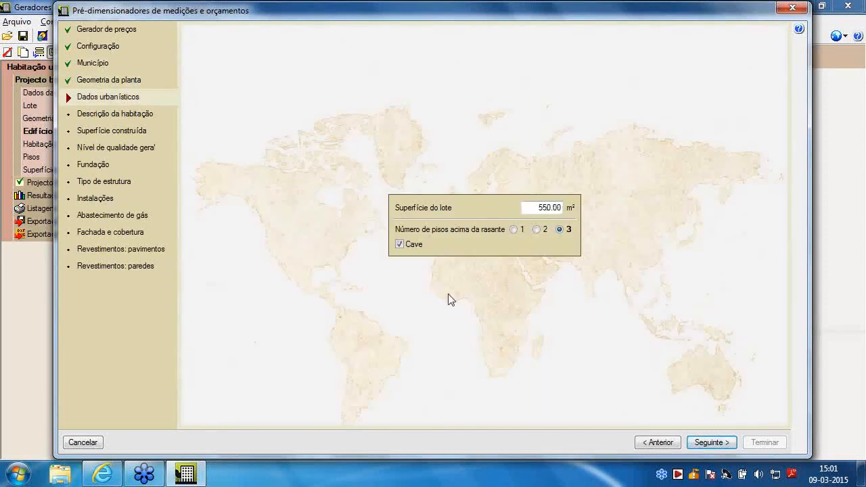
click(708, 440)
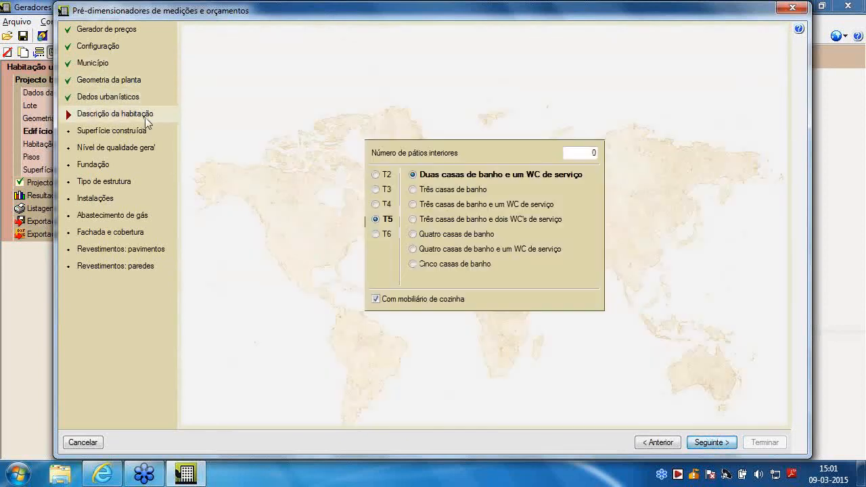
click(723, 444)
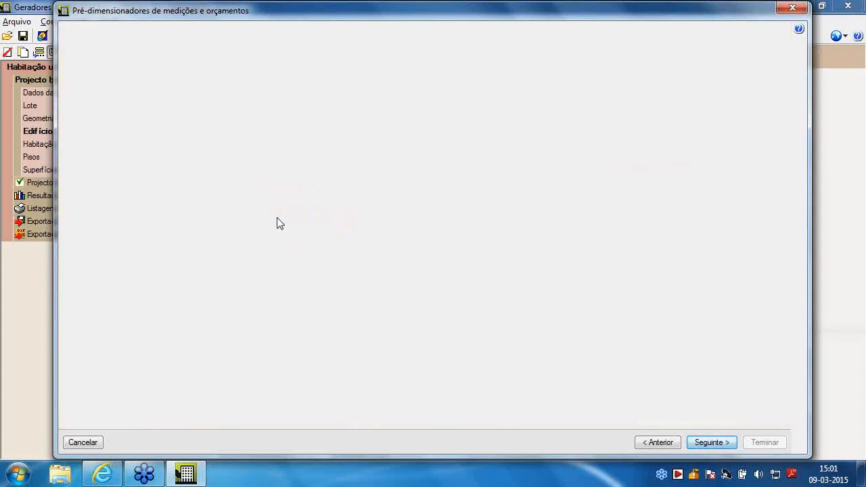
click(722, 445)
click(694, 445)
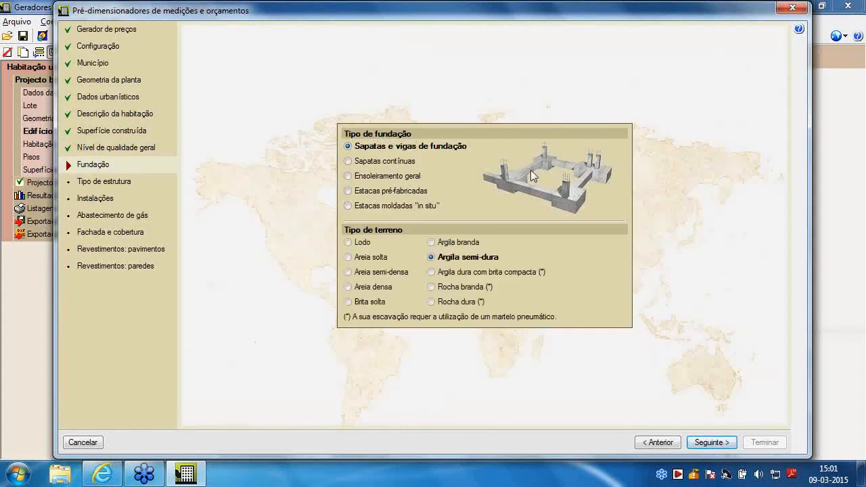
Keep the settings for foundation, structure, installations, gas supply, façade and roof, floor and wall finishes, and finish the pre-dimensioning wizard
click(701, 443)
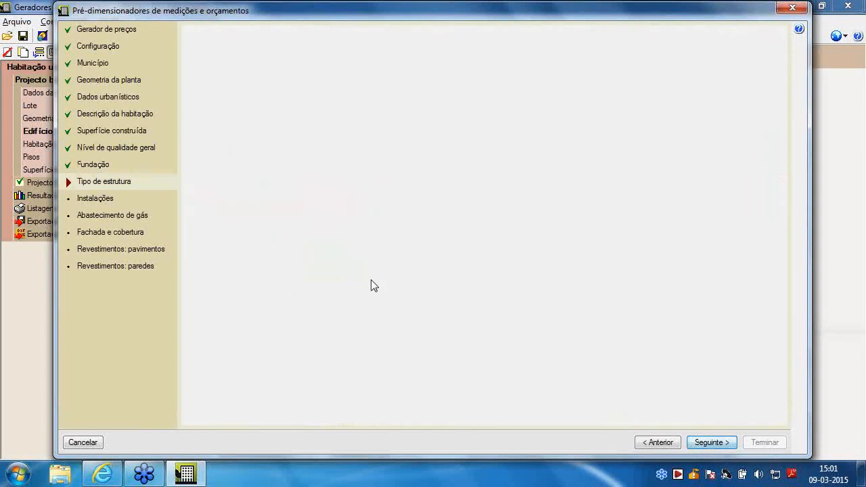
click(713, 444)
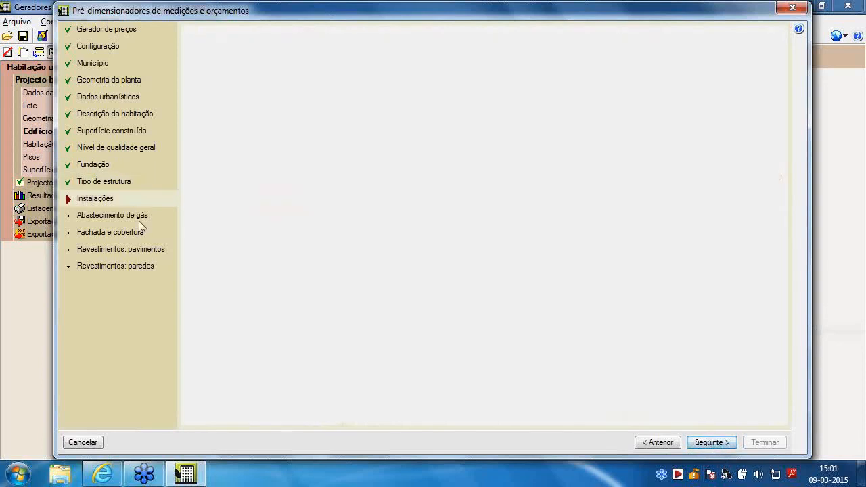
click(711, 442)
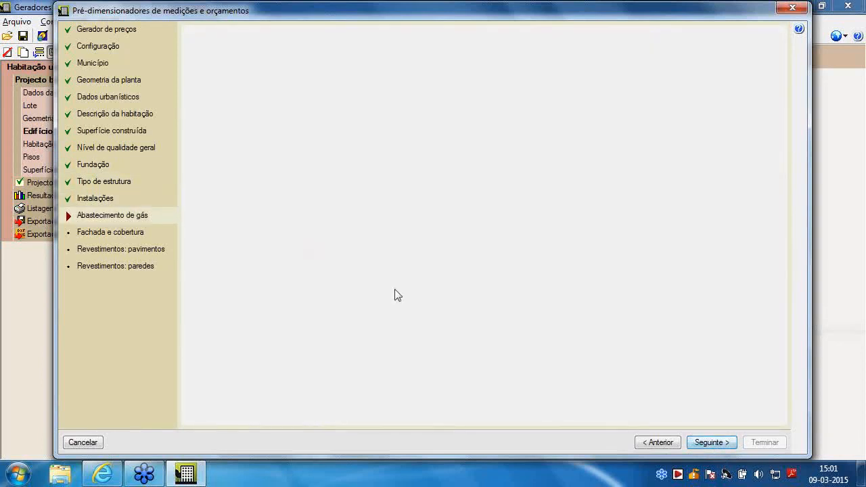
click(714, 440)
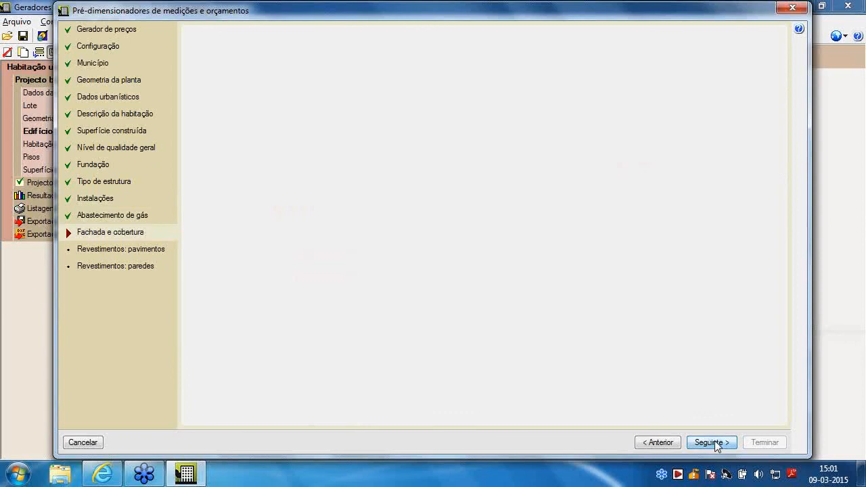
click(714, 440)
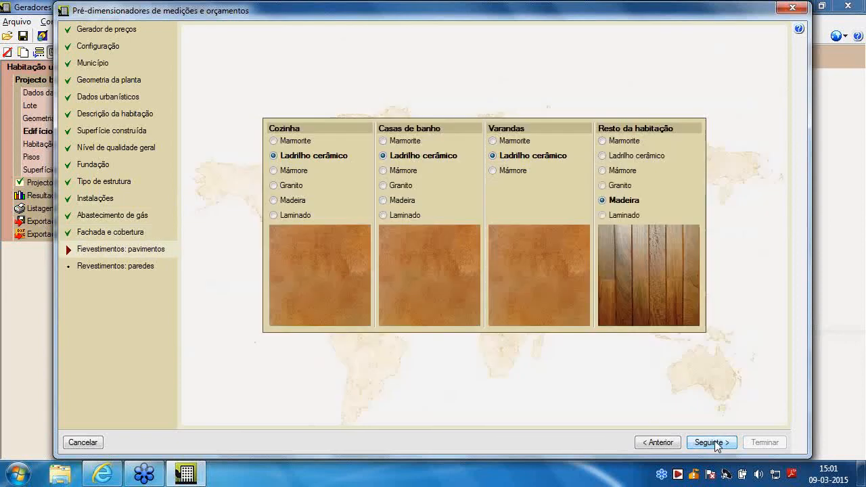
click(715, 444)
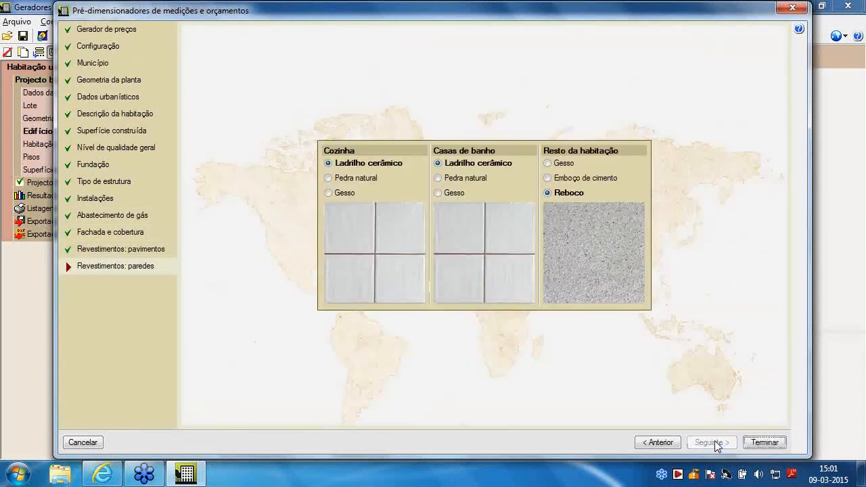
click(759, 443)
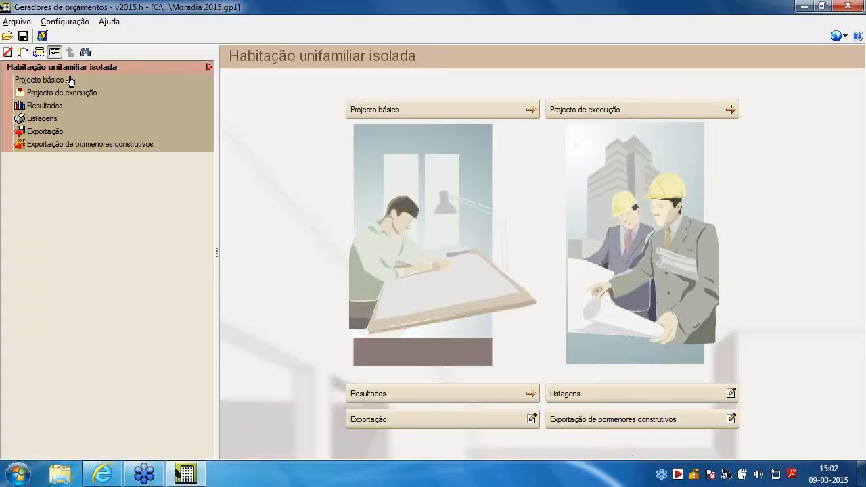
In the Edifício data of the Projecto básico, set Cota do rés-do-chão acima da rasante to 0 m
click(49, 82)
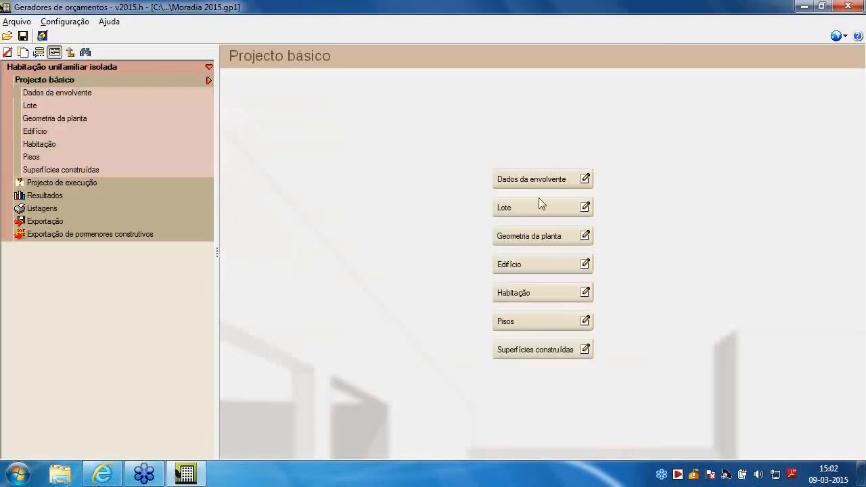
click(589, 263)
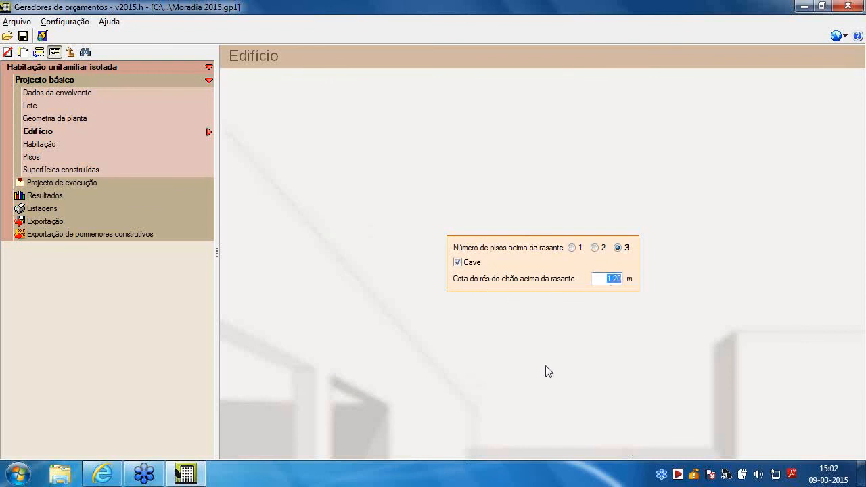
text(0)
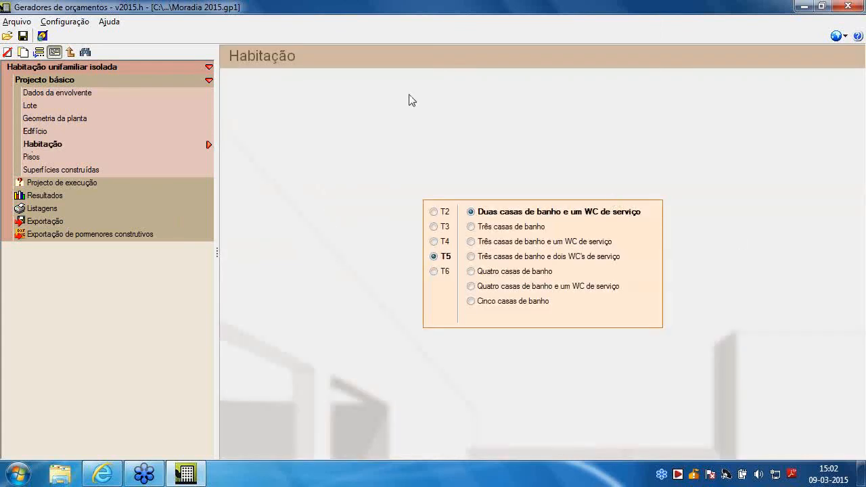
Review the heights and façade lengths in Pisos and the areas in Superfícies construídas, and return to the Habitação unifamiliar isolada overview
click(34, 160)
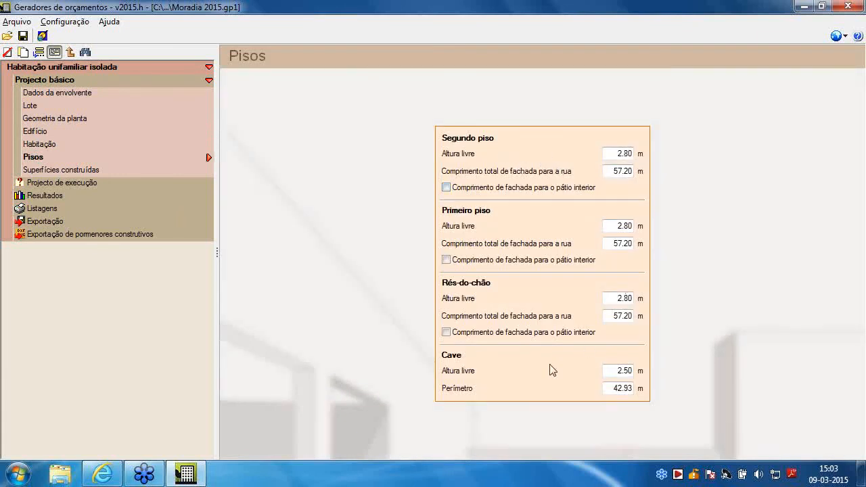
click(632, 382)
click(96, 169)
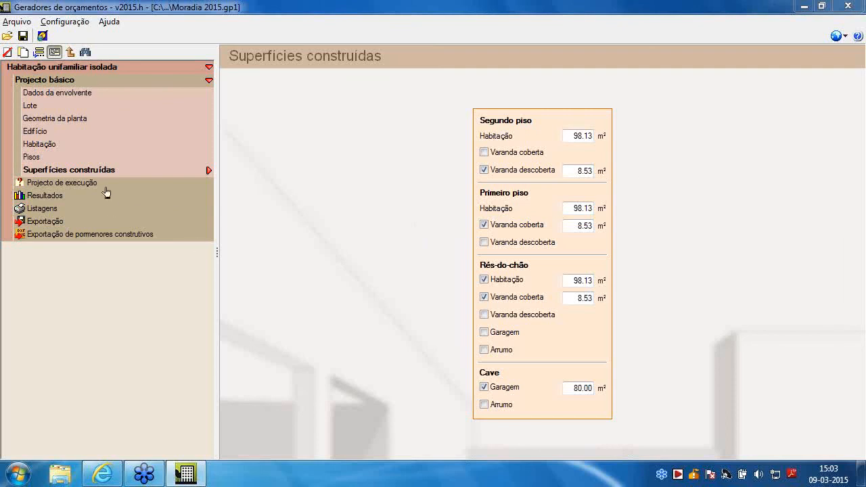
click(59, 79)
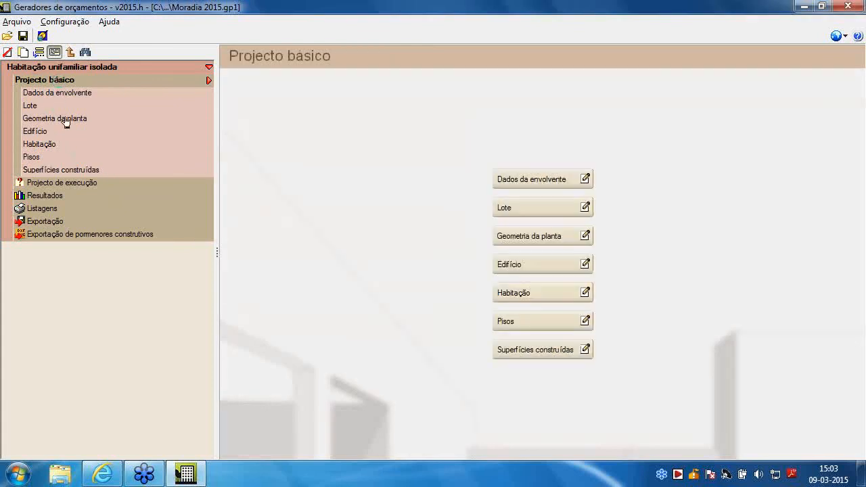
click(60, 67)
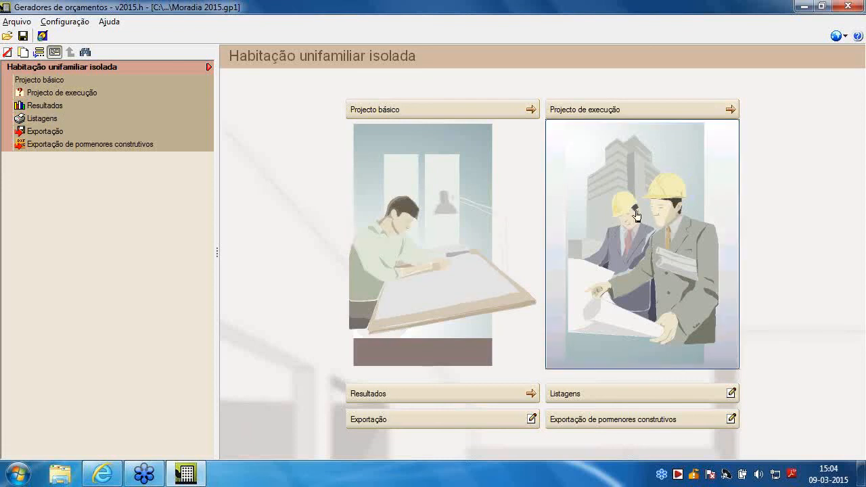
In the Projecto de execução structures, set the beams to 100% Altas de betão armado and deselect Rasas de betão armado
click(636, 215)
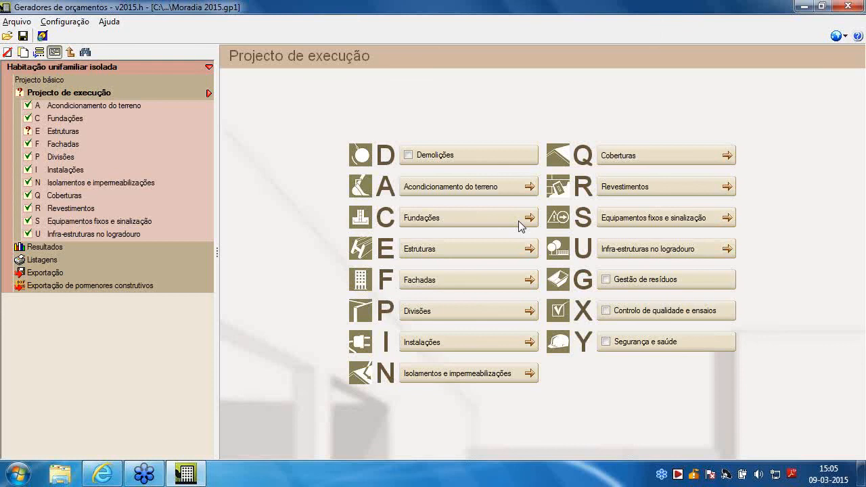
click(62, 131)
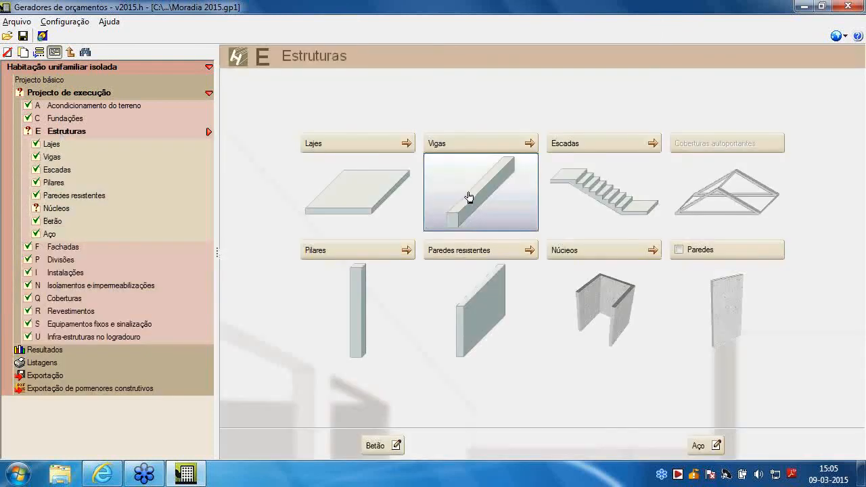
click(469, 196)
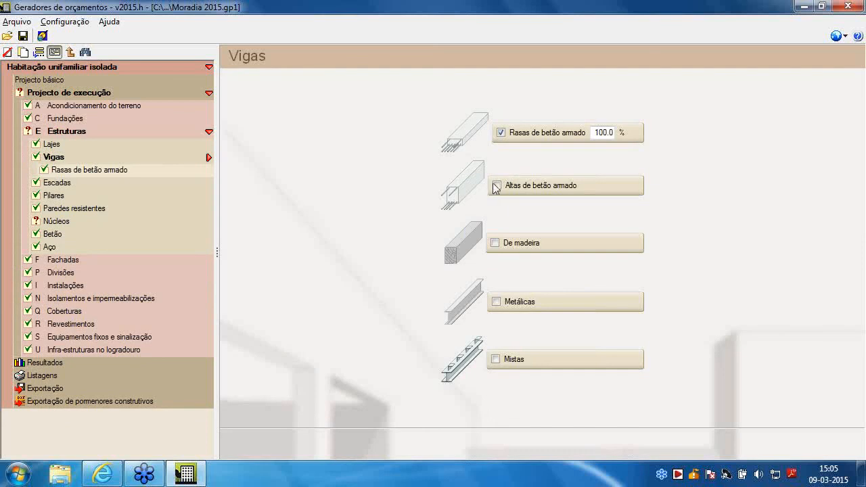
click(496, 185)
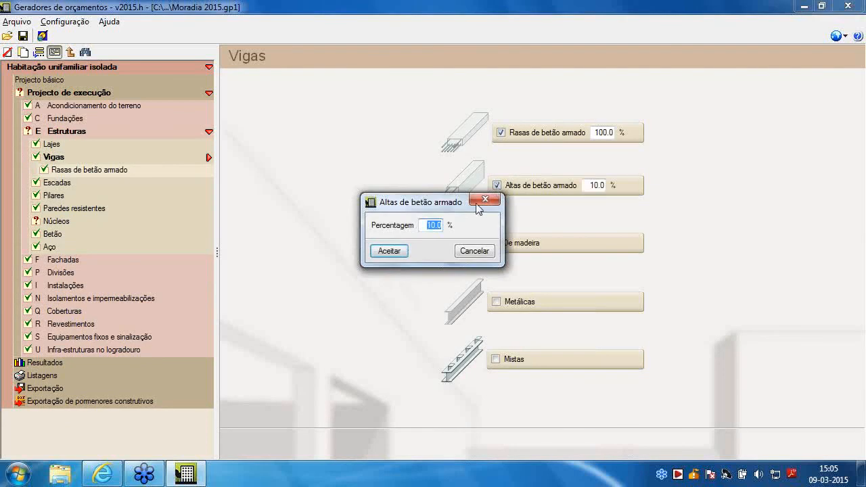
text(100.0)
click(388, 251)
click(500, 133)
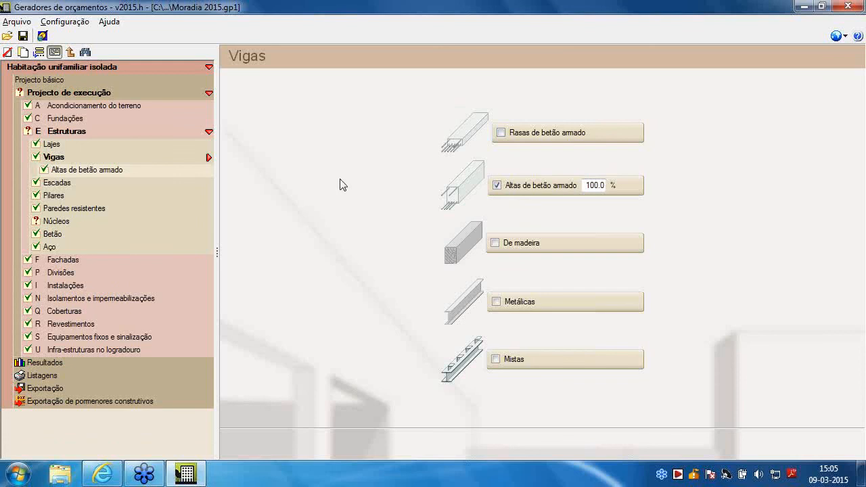
Review the reinforced concrete stair slab settings, the column types and the columns' Betão data in Estruturas
click(57, 182)
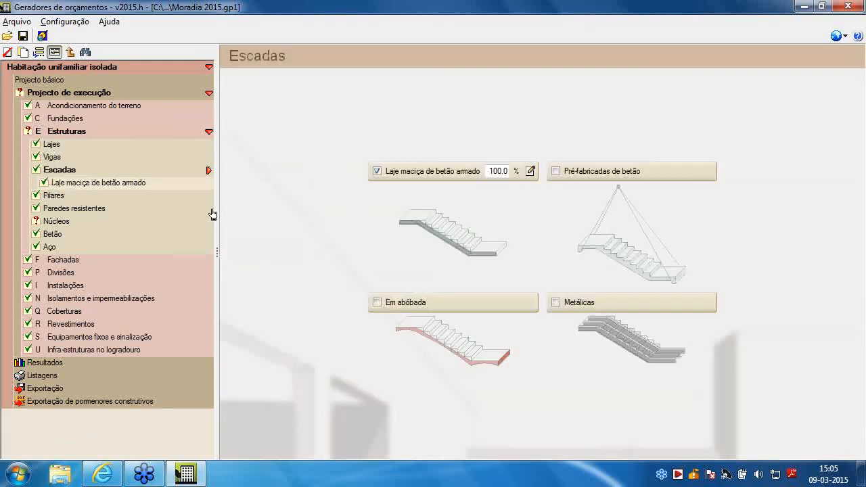
click(531, 172)
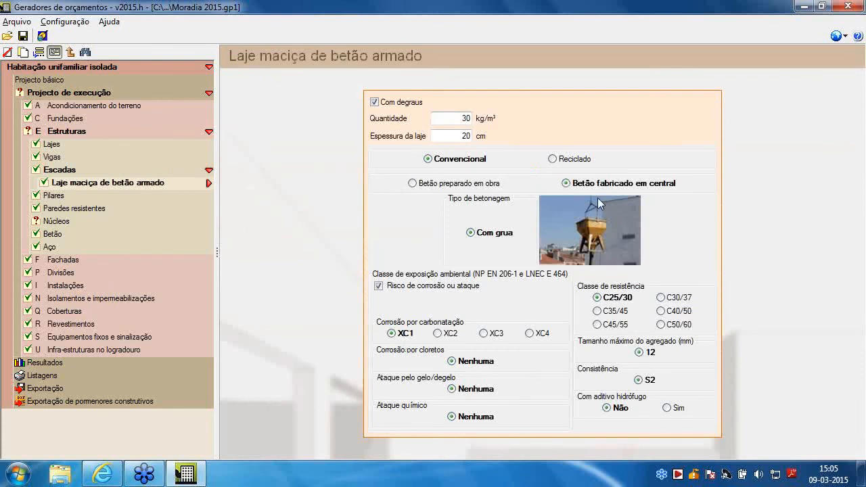
click(52, 196)
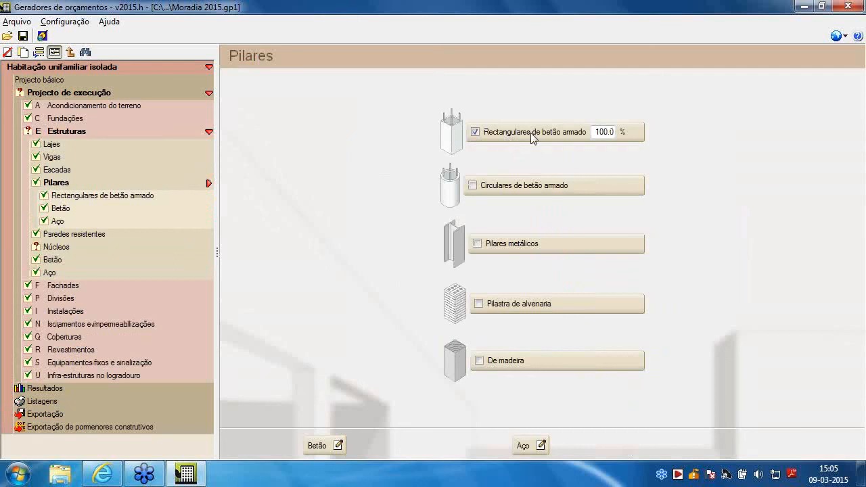
click(61, 210)
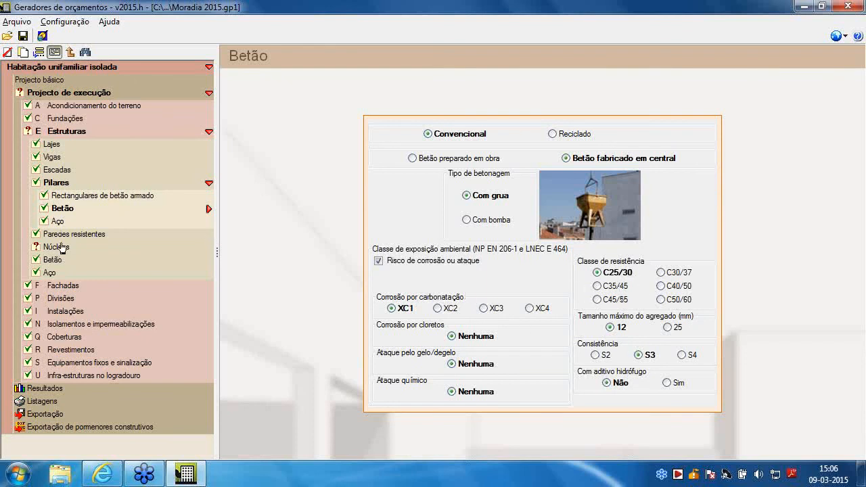
Validate the pending Núcleos data in Estruturas, keeping the De escada and Betão settings, and check the general Betão settings
click(145, 247)
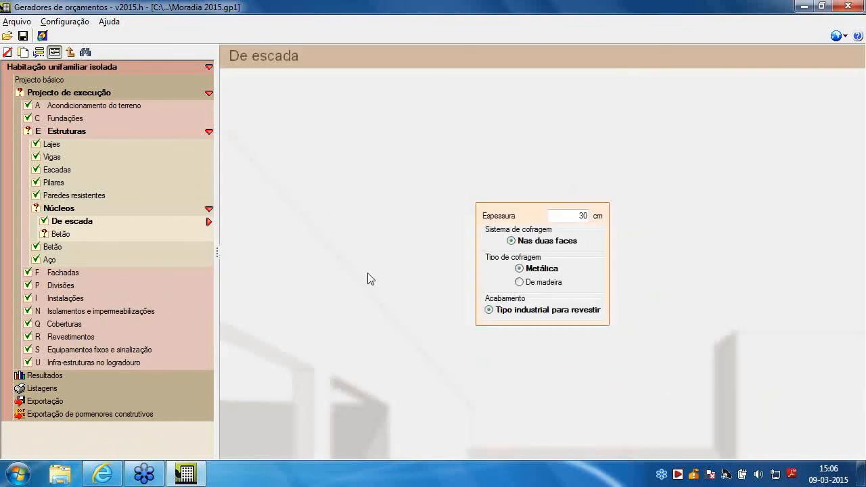
click(87, 237)
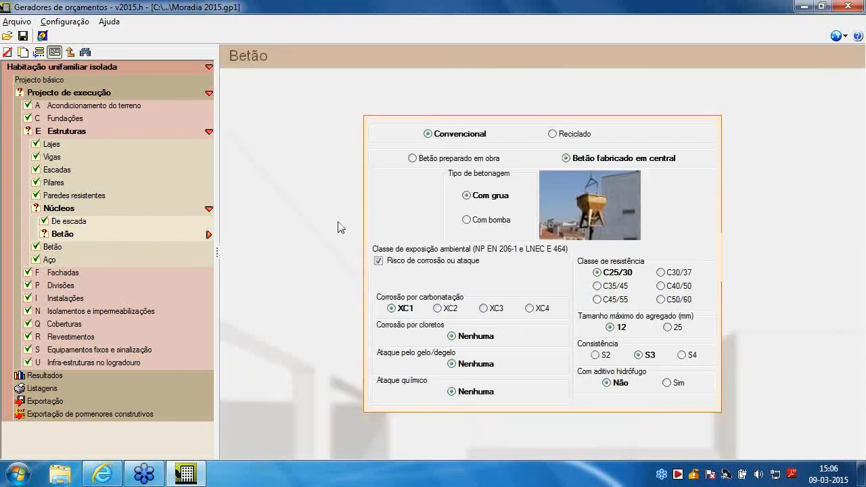
click(61, 248)
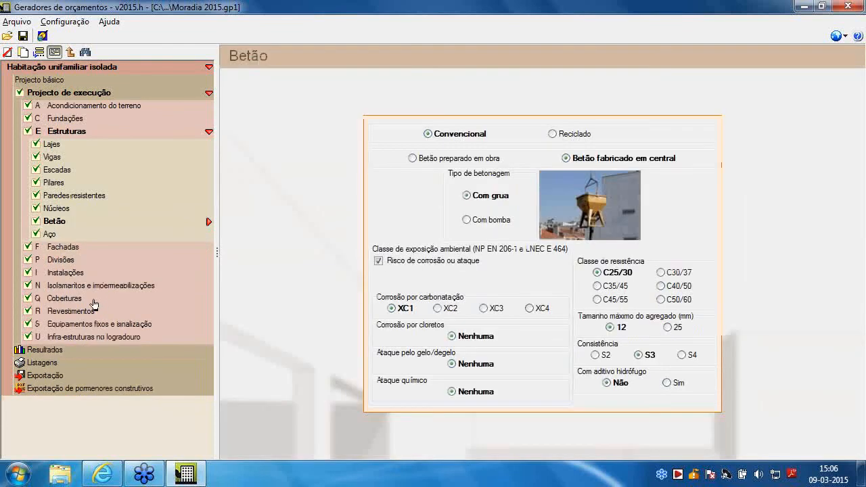
In the Qualidade of the masonry Fachada para a rua, set the exterior leaf to Bloco de betão para revestir
click(73, 248)
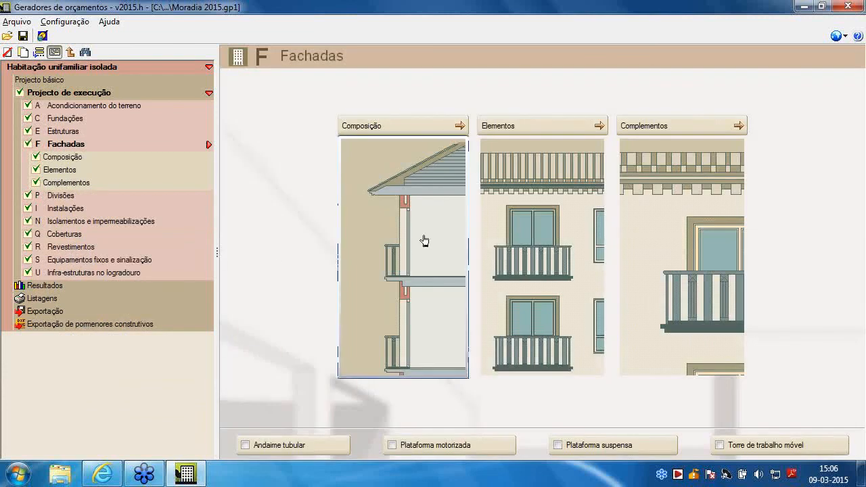
click(405, 248)
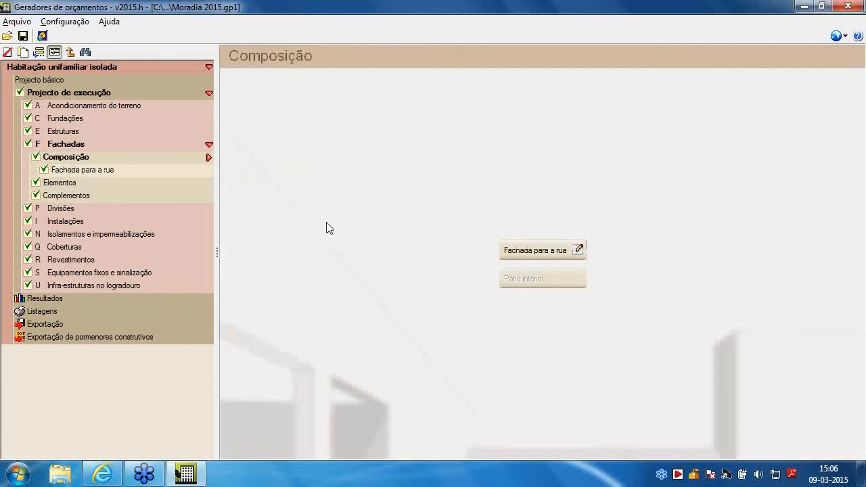
click(576, 249)
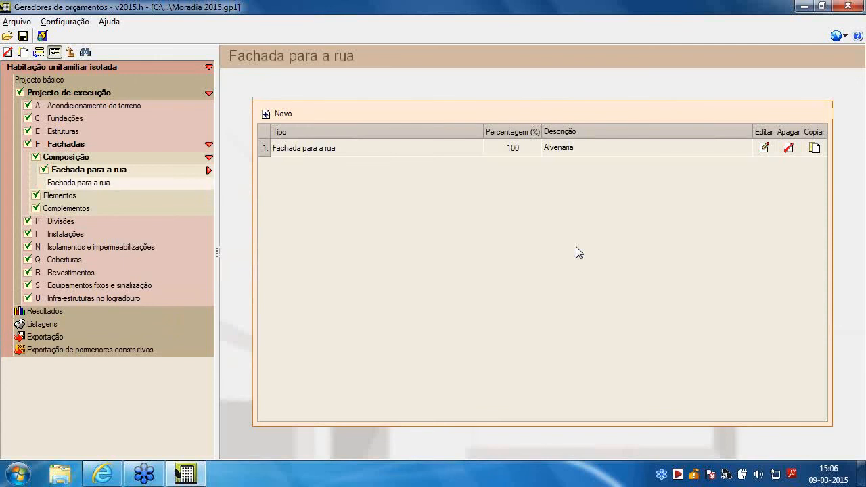
click(764, 148)
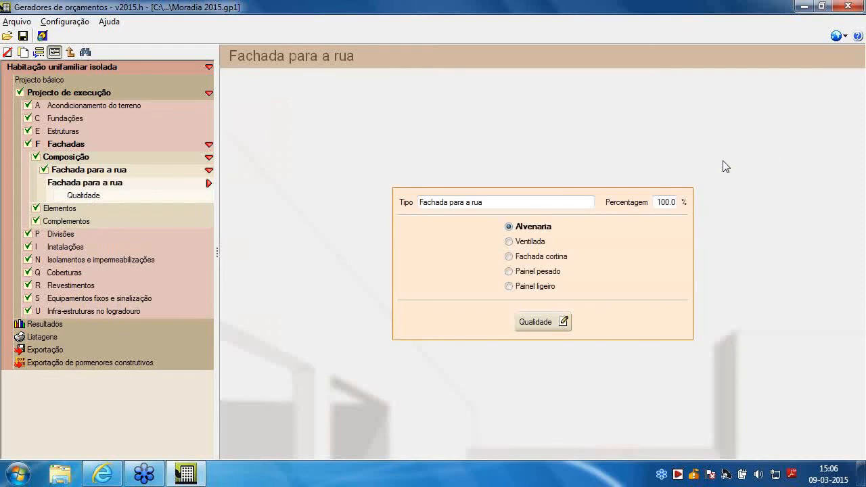
click(563, 322)
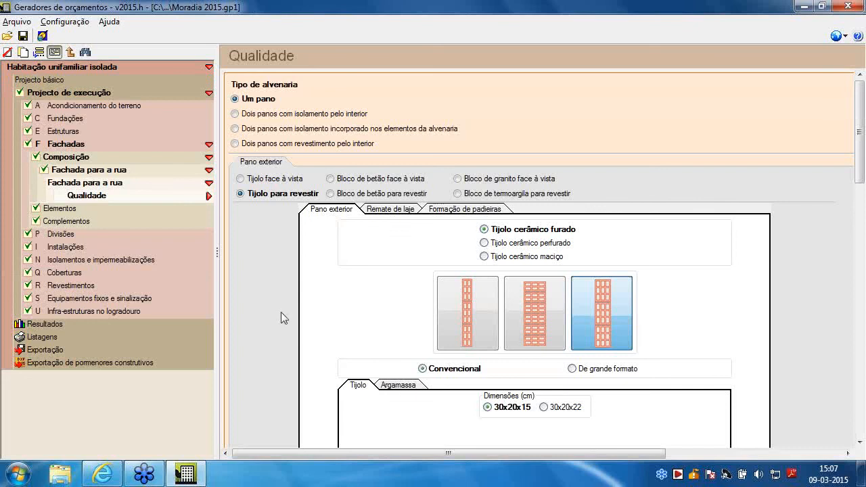
scroll(289, 294, down, 2)
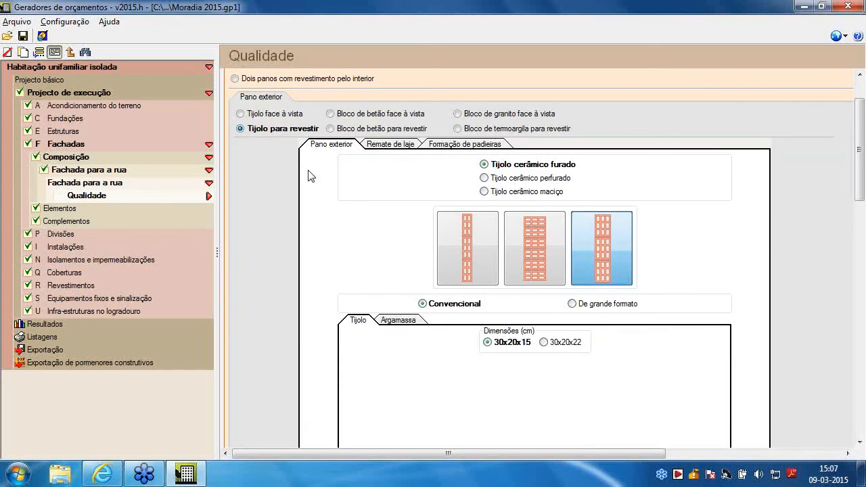
click(331, 129)
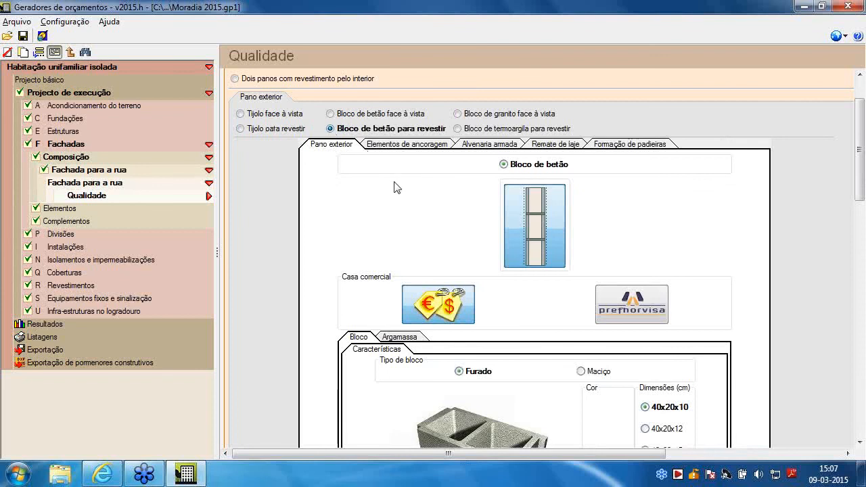
Set the façade's concrete block dimensions to 40x20x25 cm and check the remaining masonry options
scroll(395, 188, down, 3)
scroll(395, 196, down, 2)
click(645, 363)
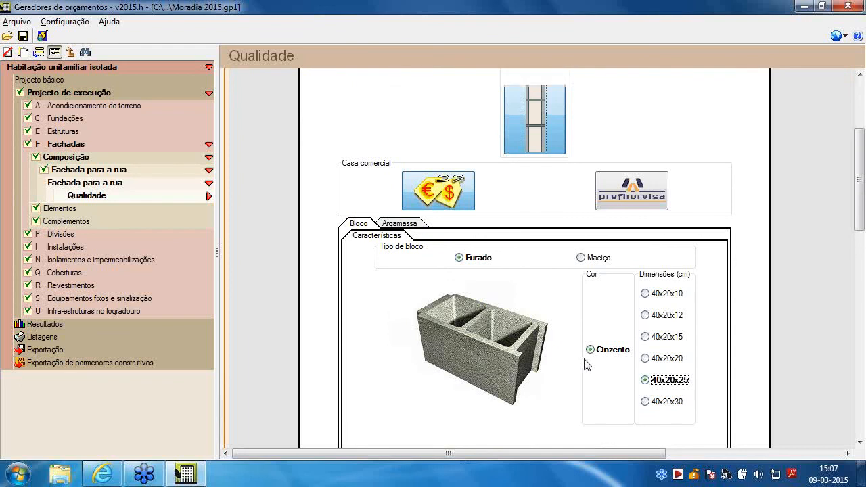
scroll(587, 358, up, 4)
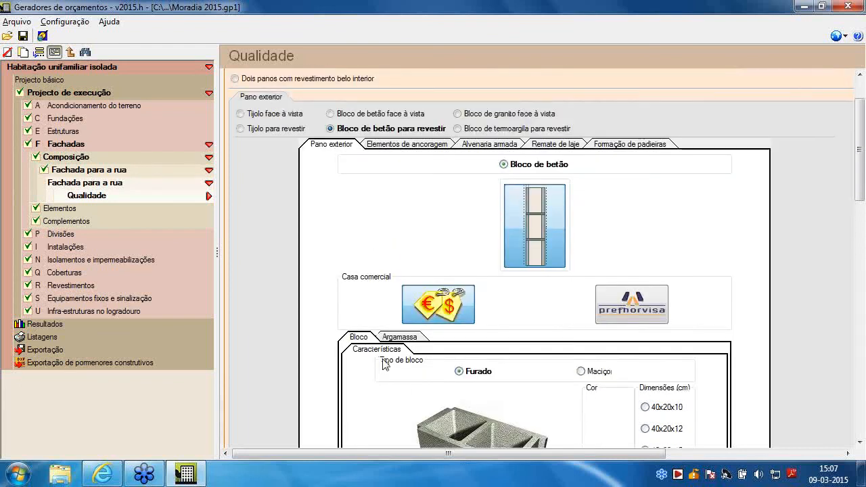
scroll(386, 361, down, 3)
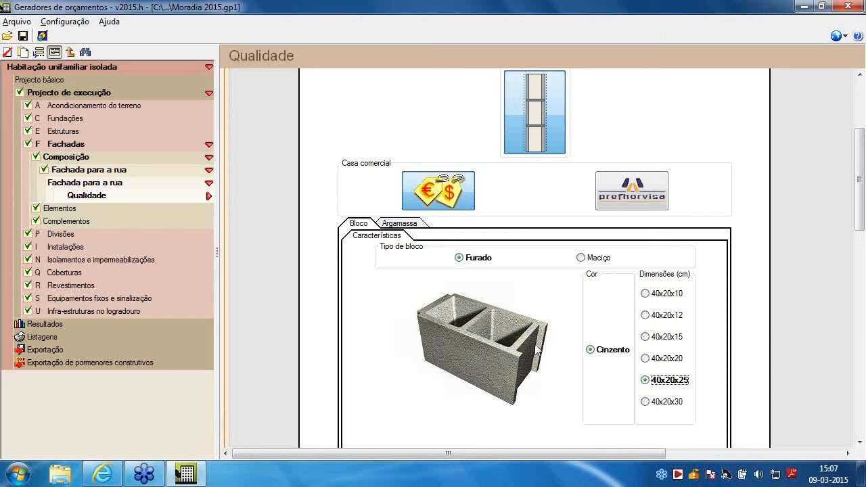
scroll(532, 349, up, 5)
scroll(533, 349, up, 1)
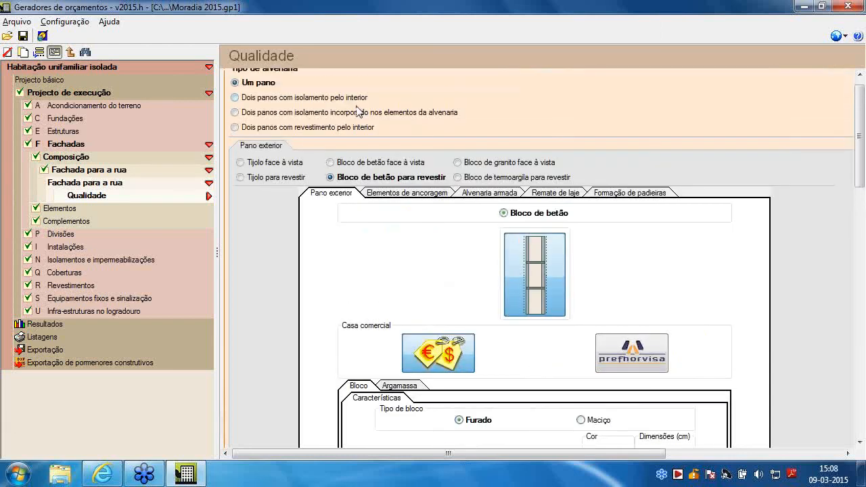
scroll(417, 257, down, 1)
scroll(416, 257, down, 6)
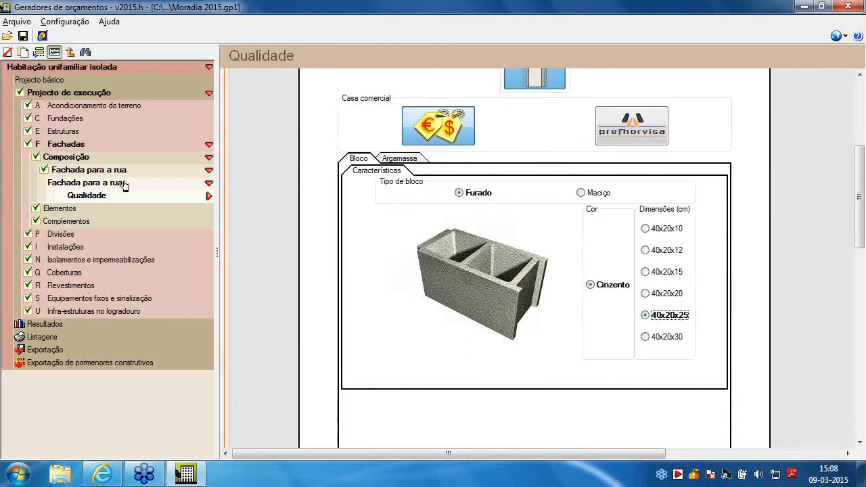
In the Composição of Divisões, set the hollow ceramic brick dimensions to 30x20x11 cm
click(67, 237)
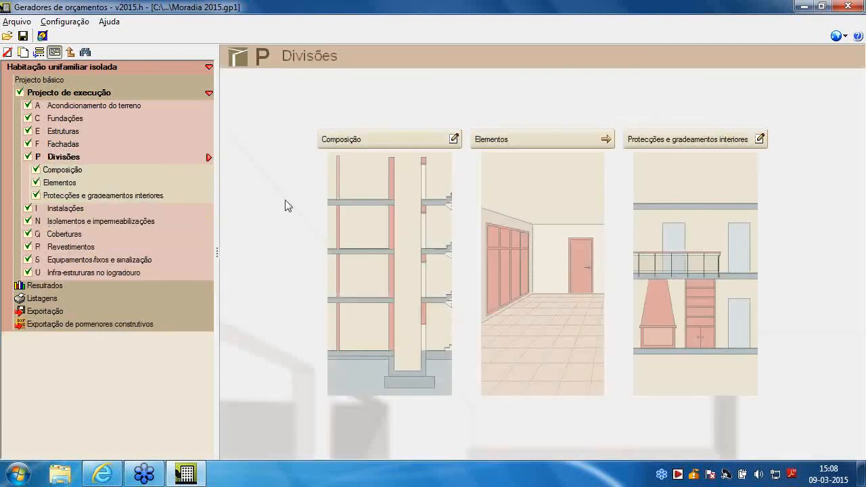
click(356, 226)
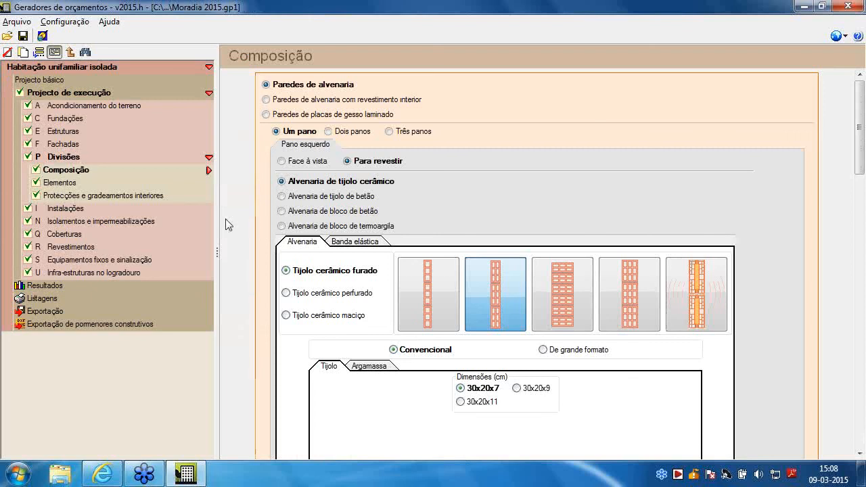
scroll(250, 216, down, 1)
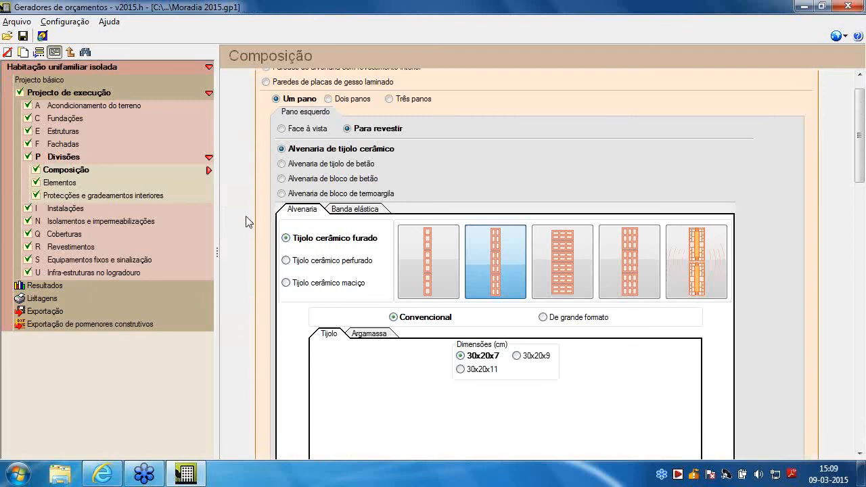
scroll(246, 222, up, 1)
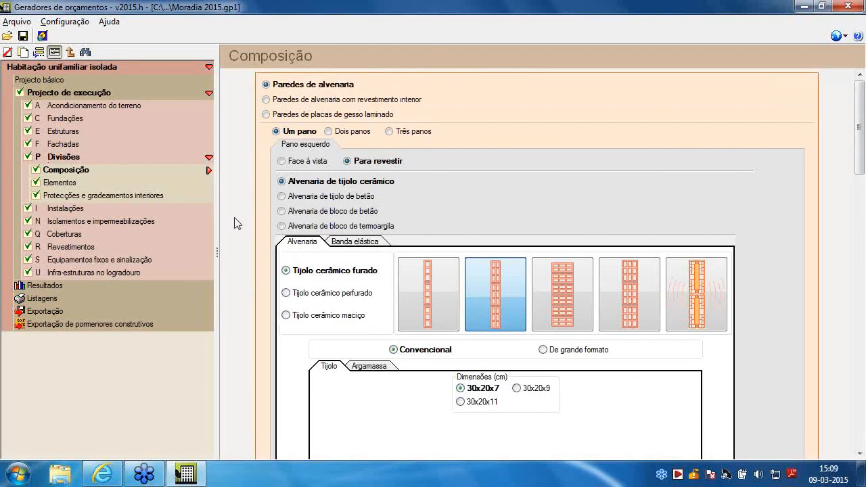
scroll(236, 223, down, 2)
click(472, 340)
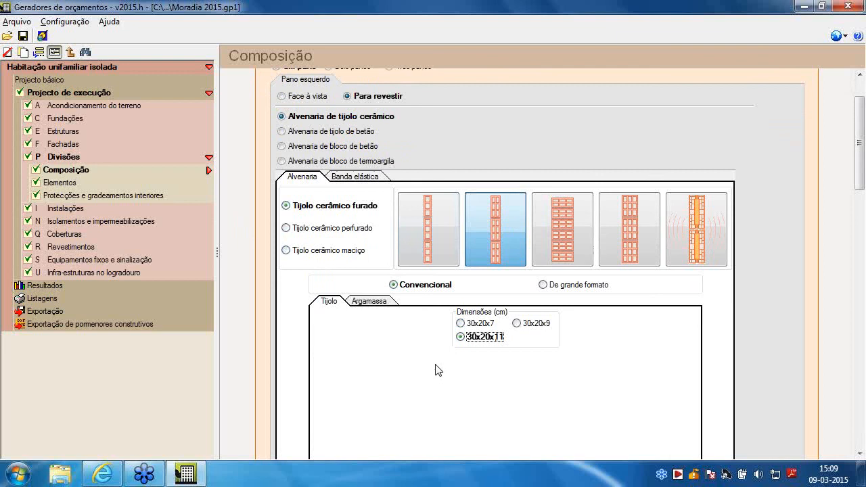
In the Telhados of Coberturas, replace Vertente com muretes de alvenaria with 100% Laje de betão armado, keeping the scaffold safety option
click(70, 236)
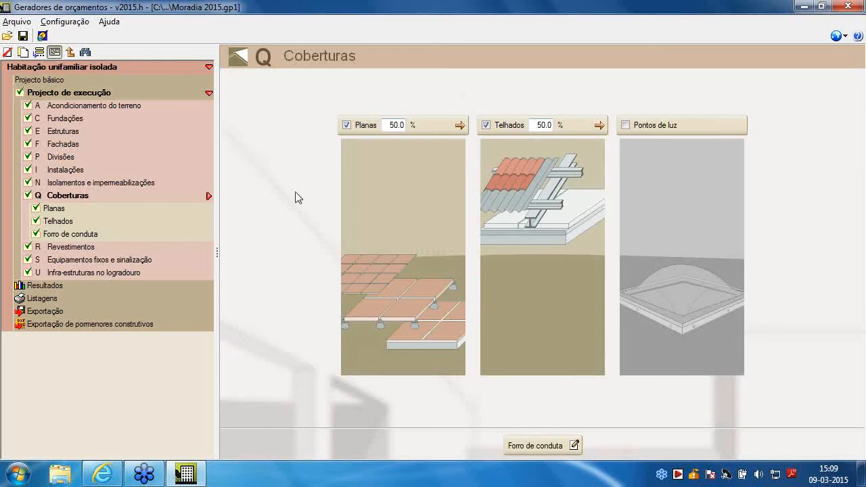
click(551, 218)
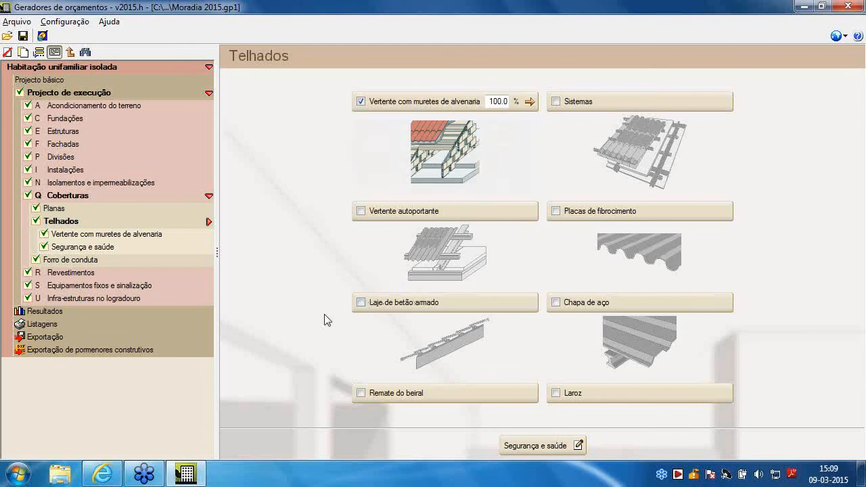
click(360, 101)
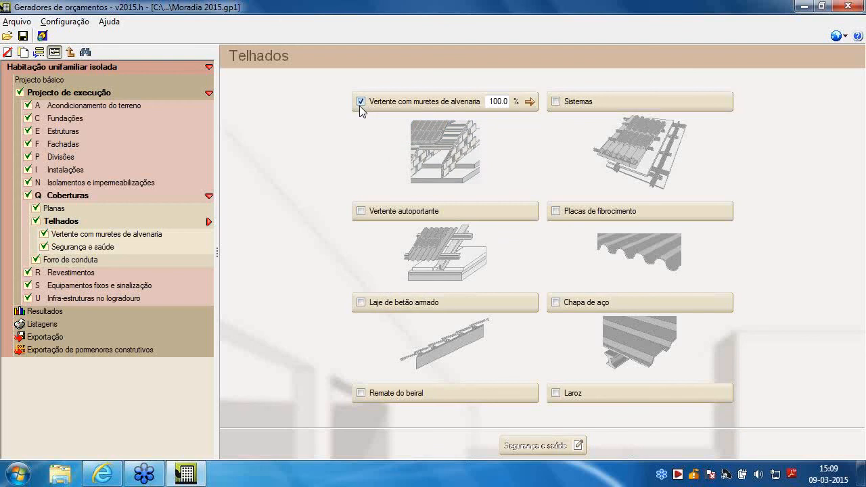
click(361, 302)
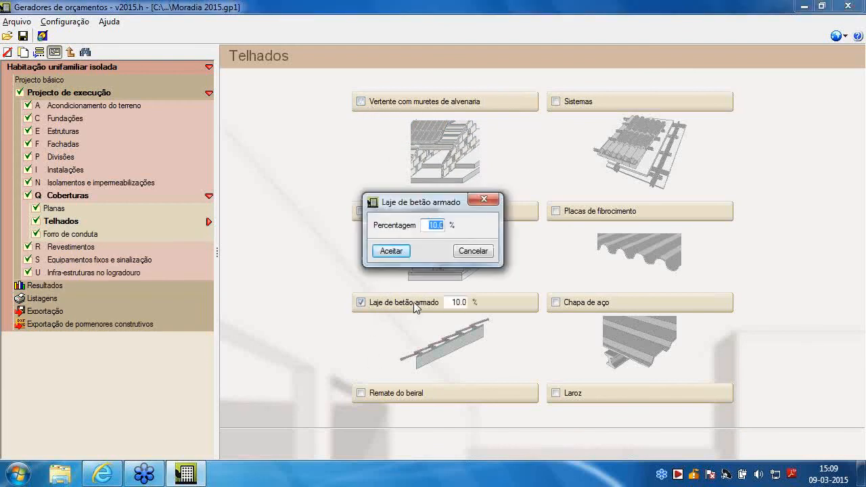
text(100)
click(392, 250)
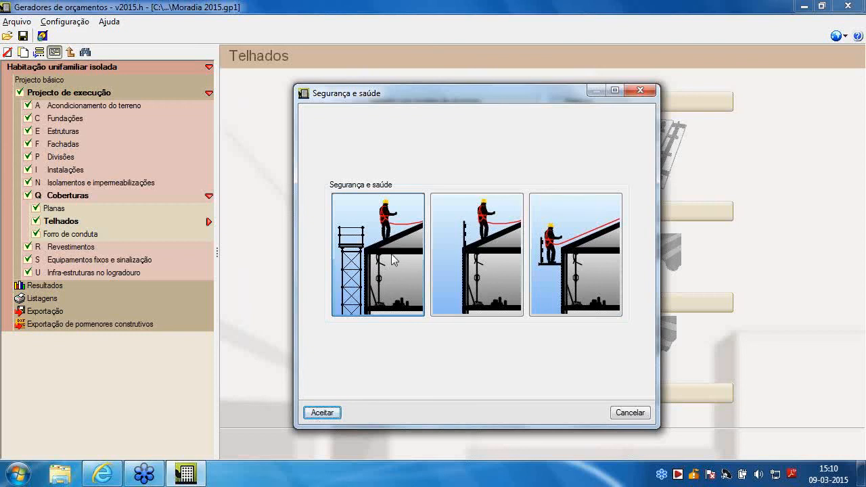
click(336, 413)
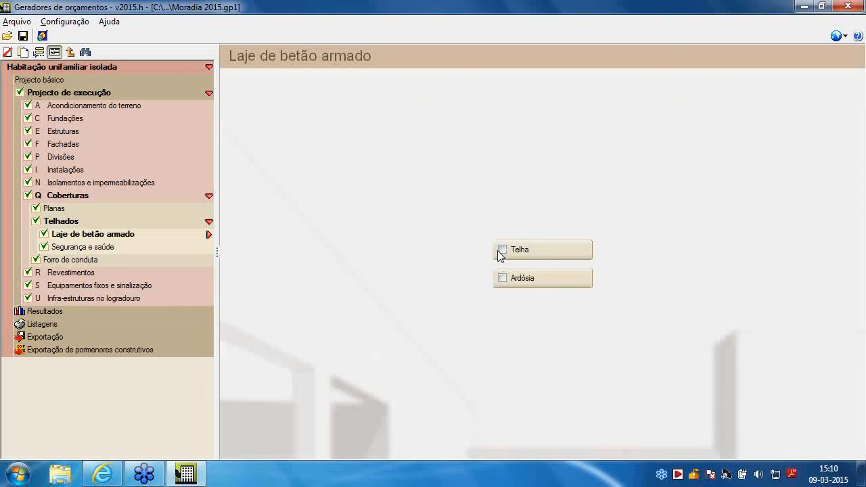
Cover the reinforced concrete roof slab with 100% Telha and set Tipo de cobertura to De uma água
click(502, 257)
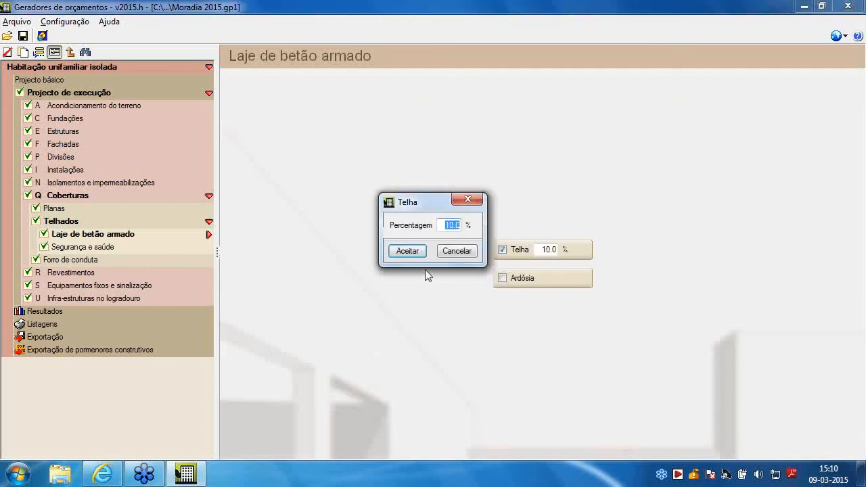
text(100)
click(406, 251)
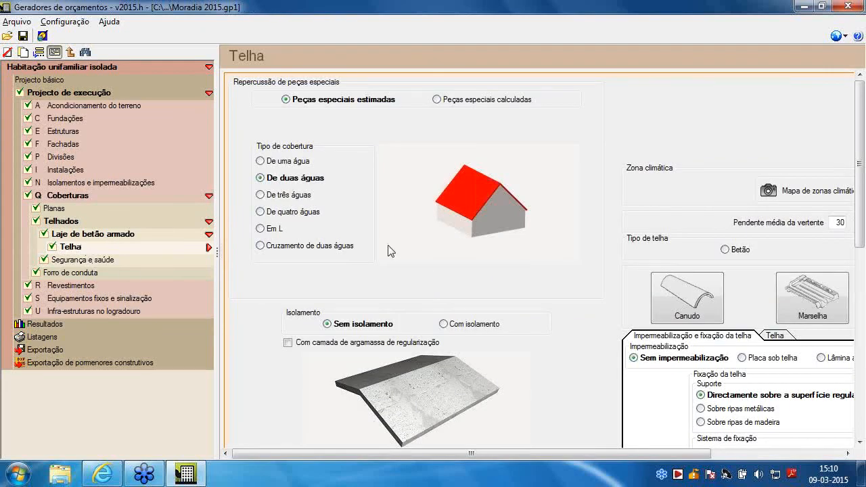
click(286, 164)
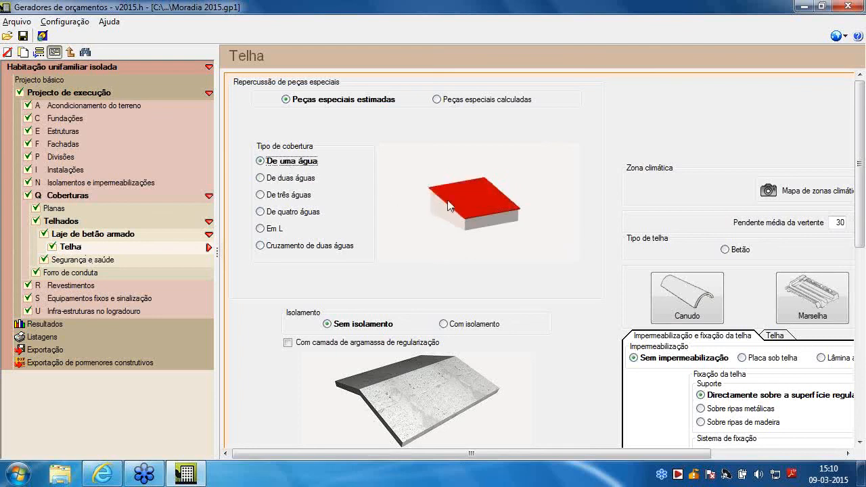
scroll(574, 341, down, 3)
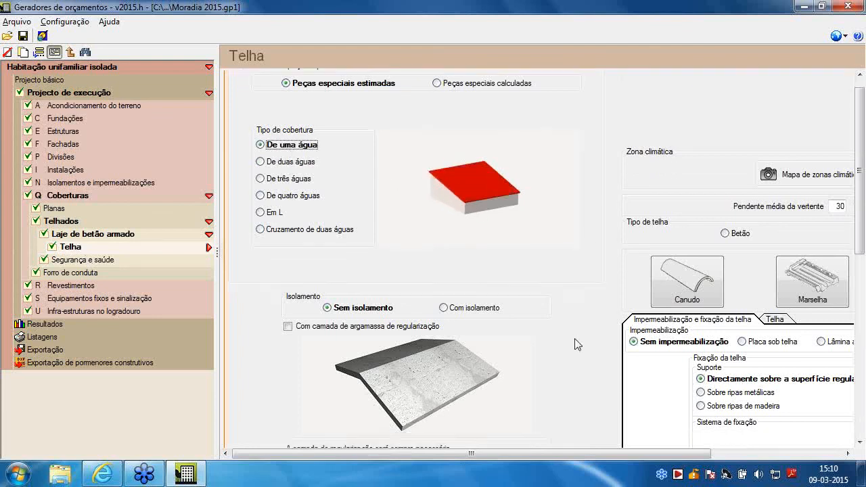
scroll(572, 260, down, 1)
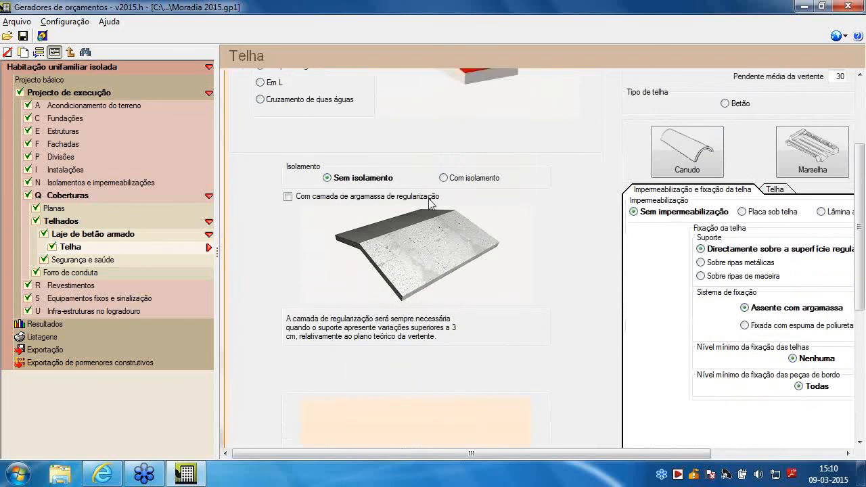
Review the Telha roof covering's insulation, slope, tile type, waterproofing and tile fixing options
scroll(430, 203, up, 1)
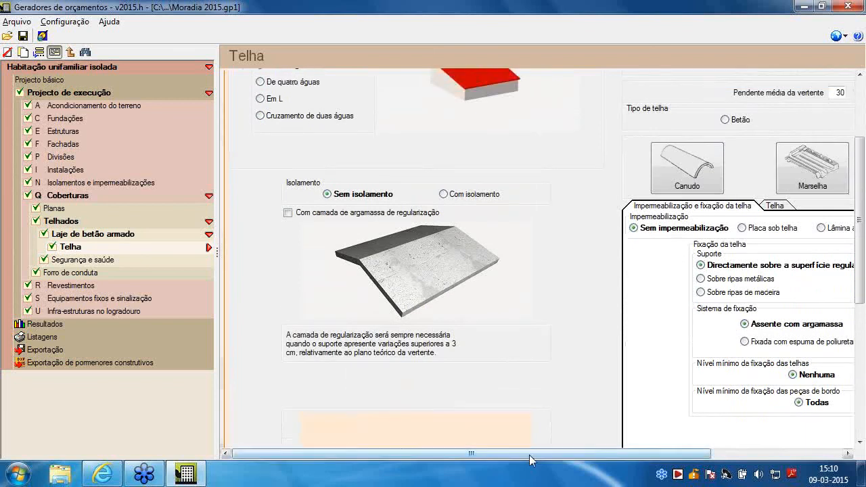
drag(530, 460, 662, 454)
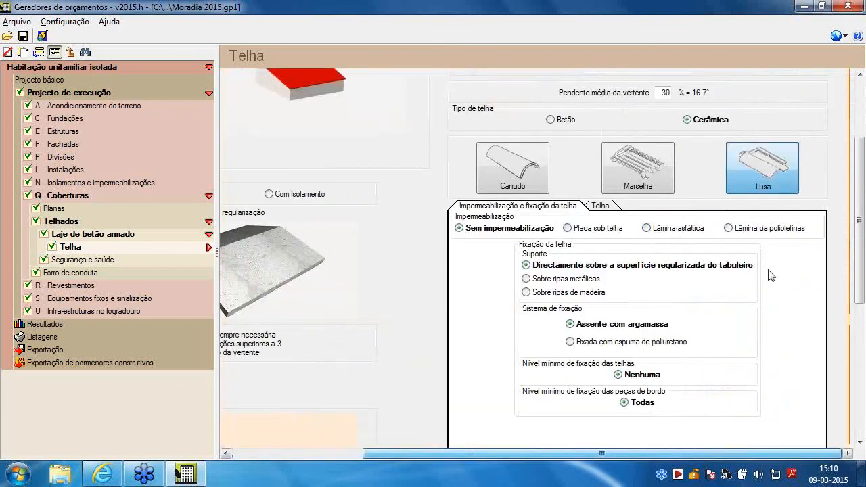
scroll(769, 270, up, 2)
scroll(754, 206, up, 2)
scroll(754, 208, up, 2)
scroll(736, 223, down, 3)
scroll(730, 233, down, 7)
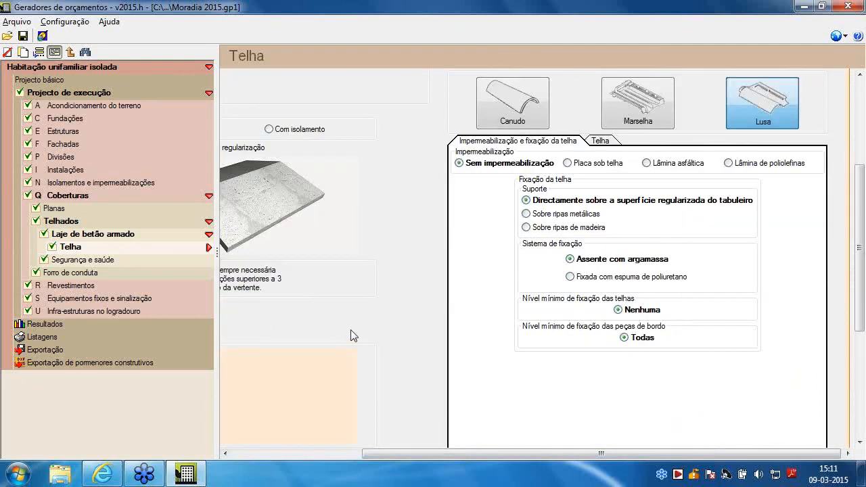
scroll(350, 334, up, 10)
scroll(351, 334, up, 2)
drag(443, 454, 350, 454)
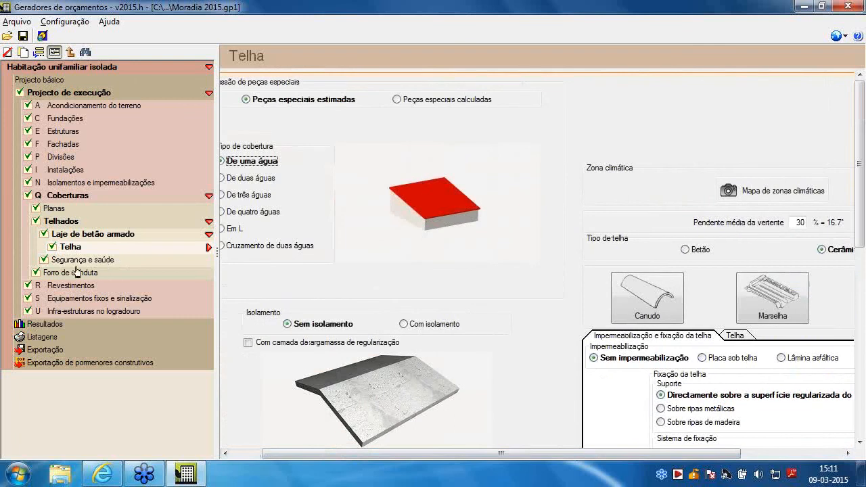
In the interior Revestimentos, set the Casa de banho principal's continuous false ceiling to Placas de gesso laminado (sistema 'KNAUF')
click(71, 289)
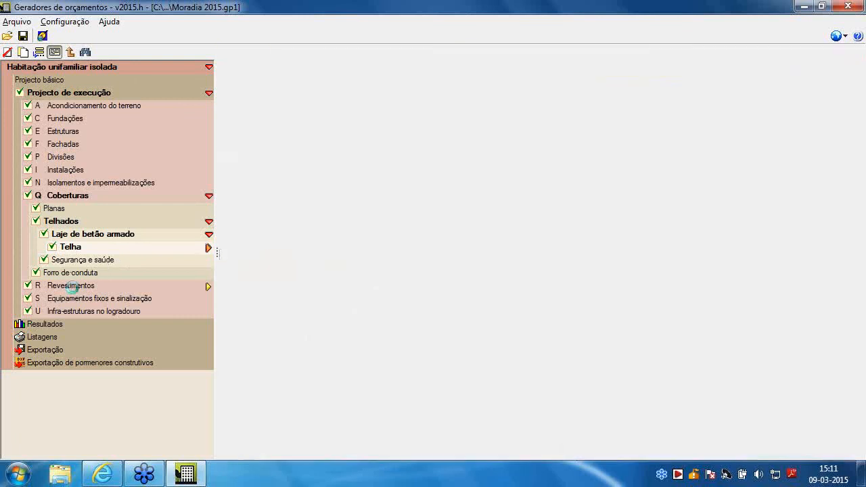
click(57, 234)
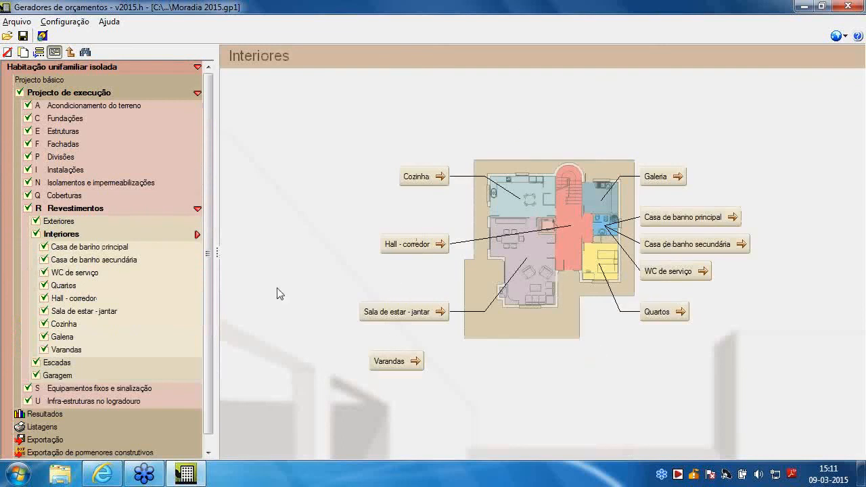
click(66, 249)
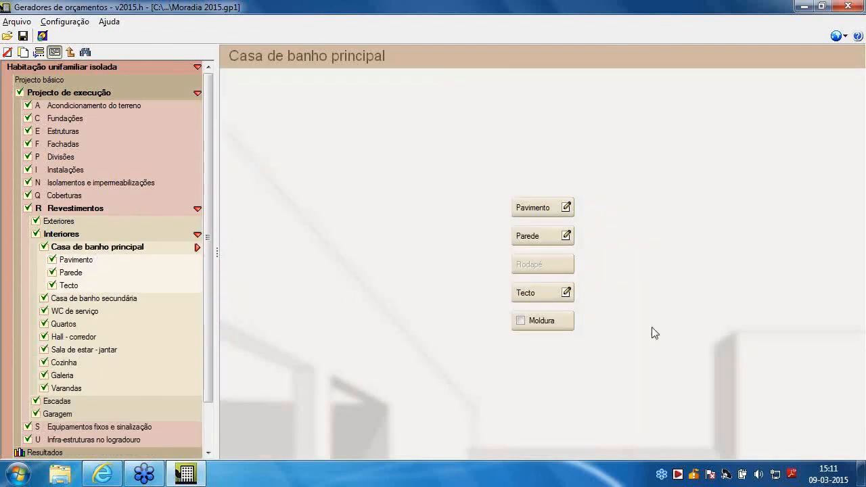
click(567, 293)
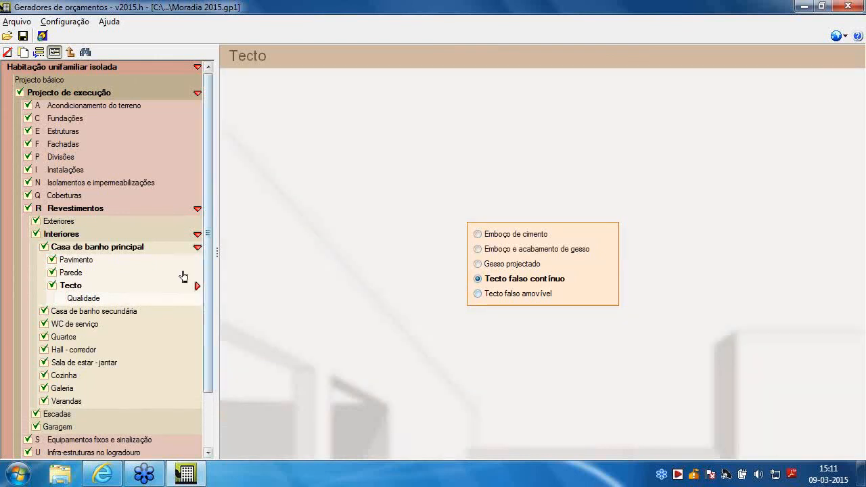
click(83, 299)
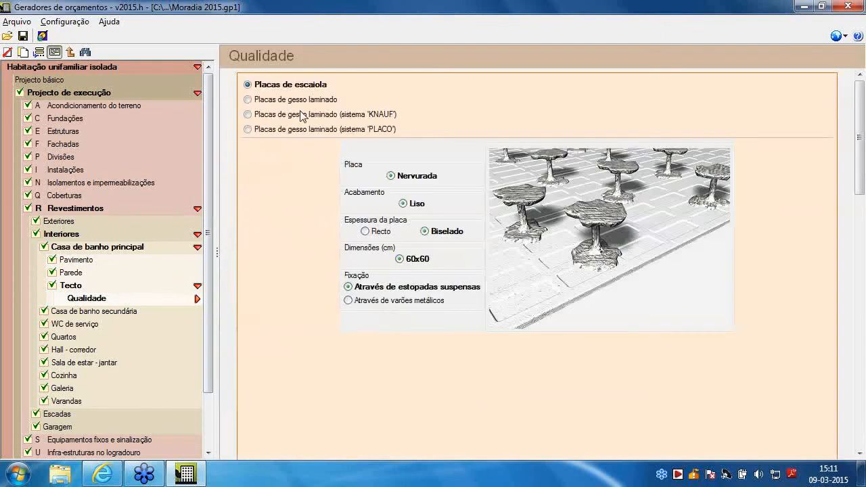
click(271, 115)
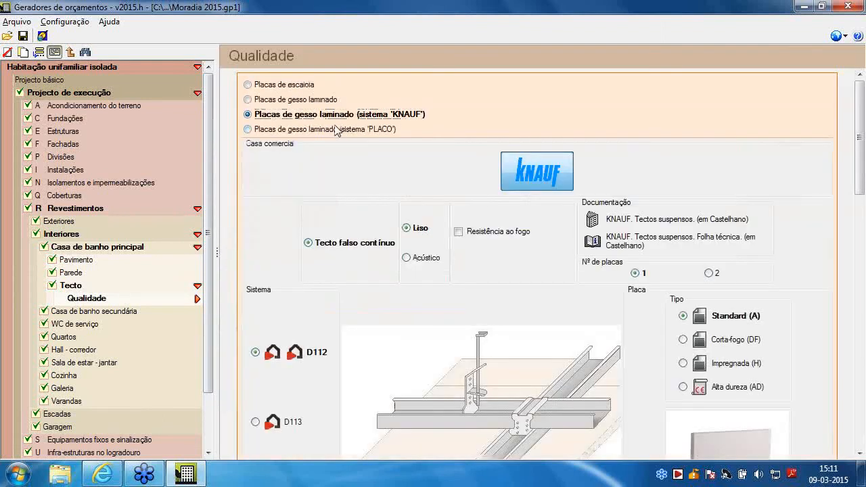
scroll(361, 177, down, 5)
scroll(363, 291, up, 5)
Set the Casa de banho secundária's false ceiling quality to Placas de gesso laminado (sistema 'KNAUF')
click(71, 313)
click(69, 299)
click(510, 282)
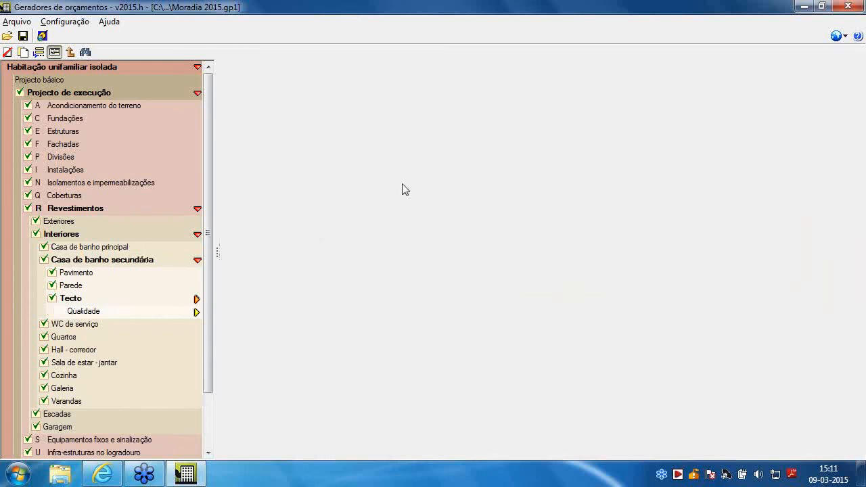
click(308, 115)
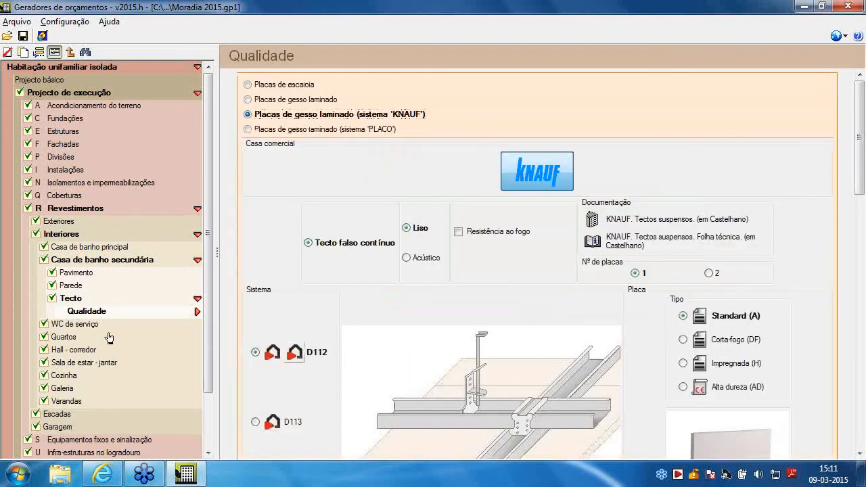
Set the WC de serviço's continuous false ceiling quality to Placas de gesso laminado (sistema 'KNAUF')
click(80, 325)
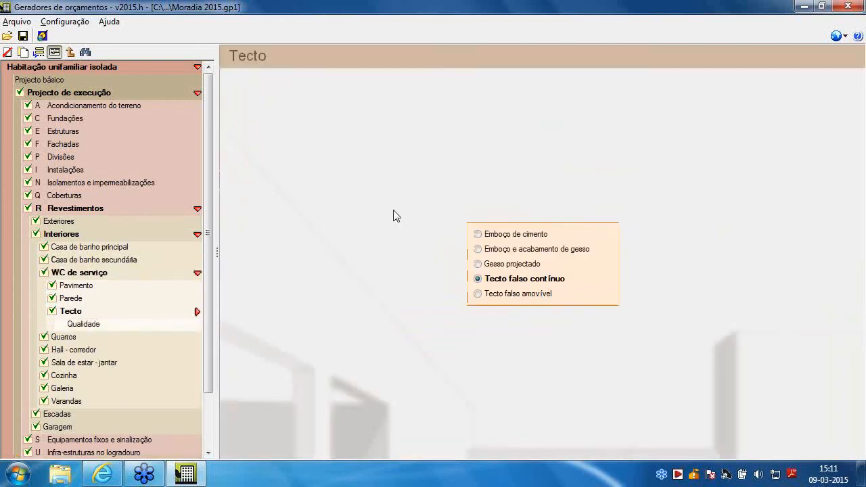
click(102, 324)
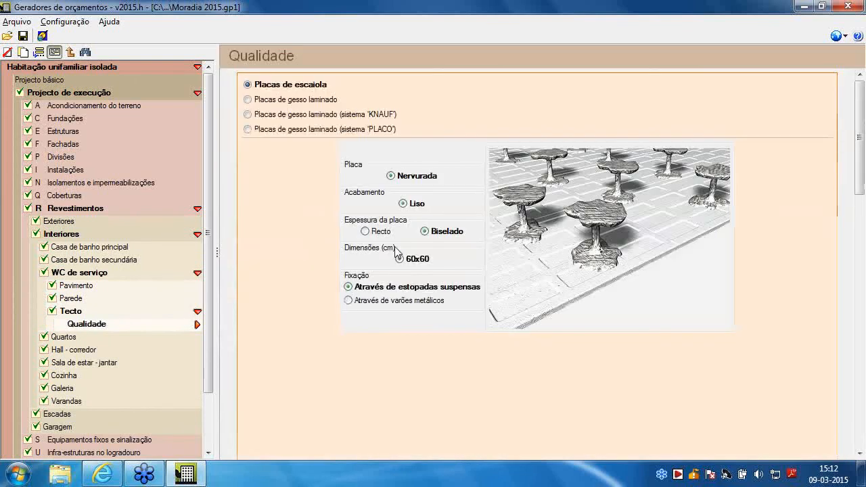
click(302, 115)
For the Quartos floor, set the Parquet multicamada's board laying system to Ensambladas através de clipes
scroll(71, 321, down, 1)
scroll(71, 321, down, 1)
click(66, 273)
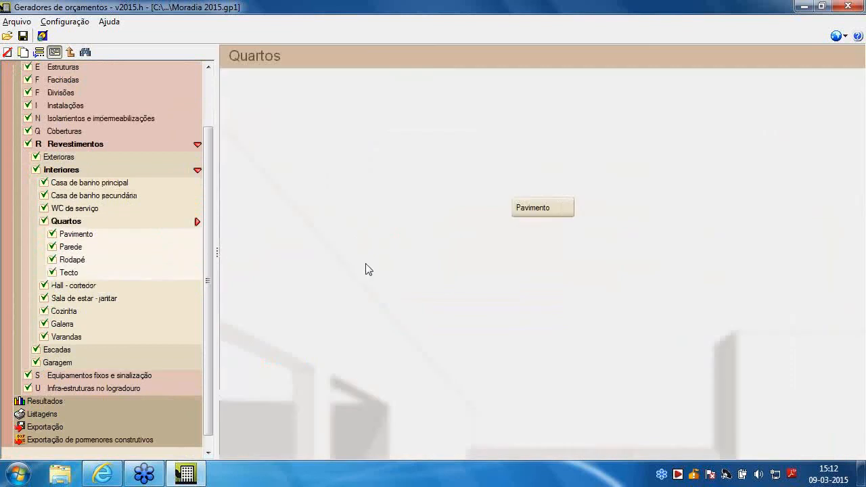
click(564, 209)
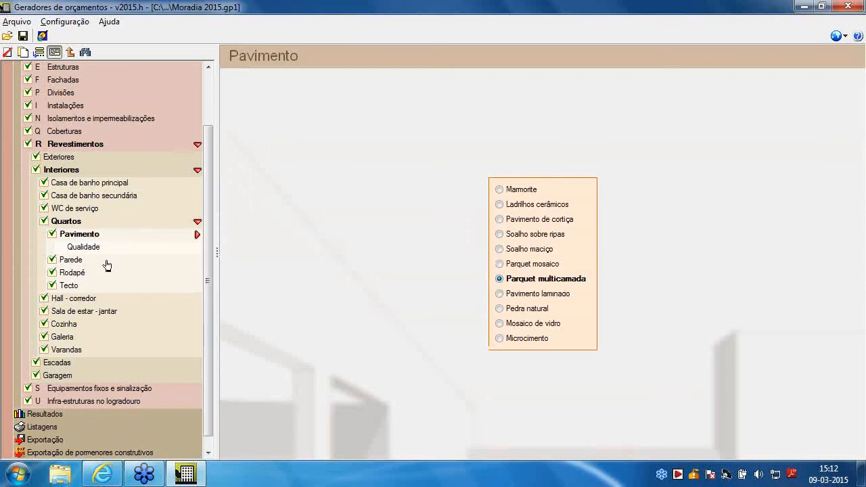
click(84, 247)
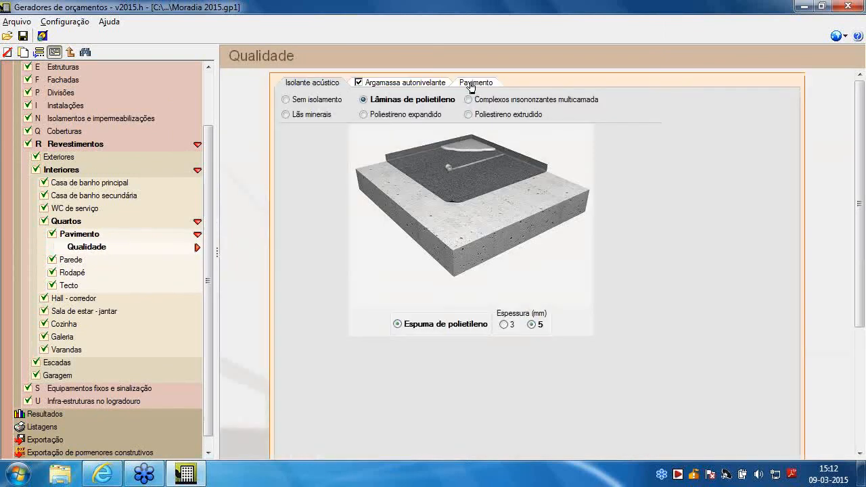
click(471, 84)
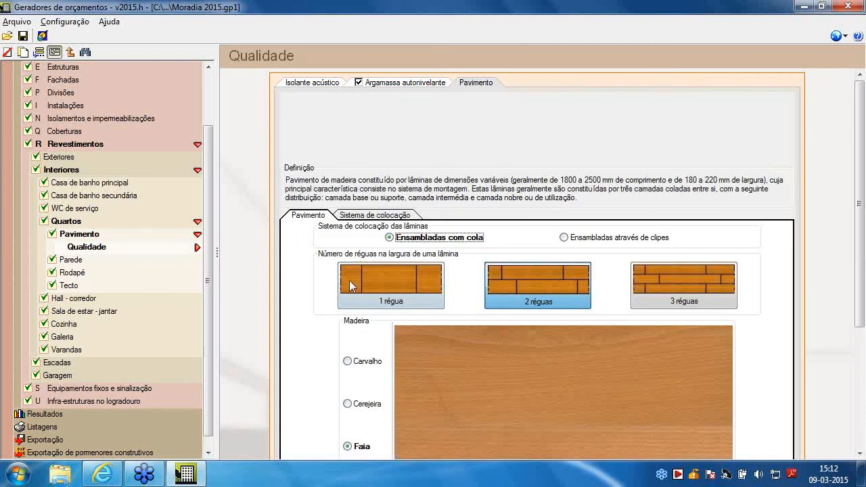
scroll(336, 329, down, 5)
click(614, 159)
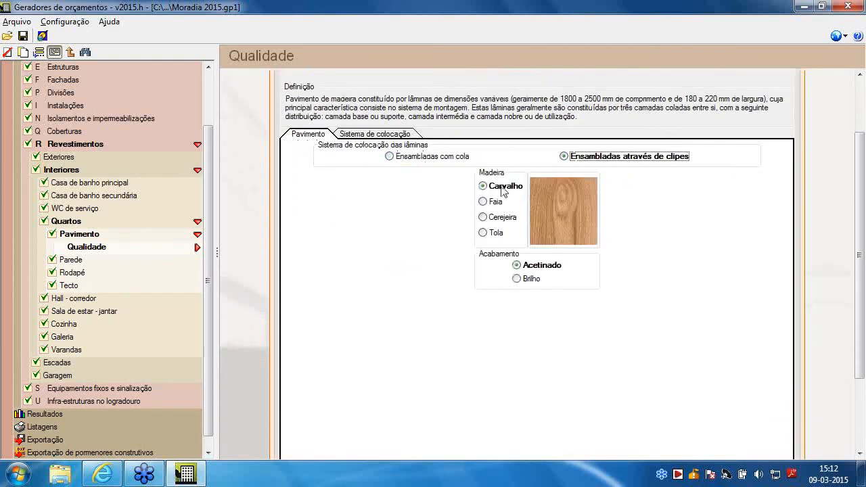
Change the Quartos ceiling to Tecto falso contínuo with Placas de gesso laminado (sistema 'KNAUF')
click(69, 286)
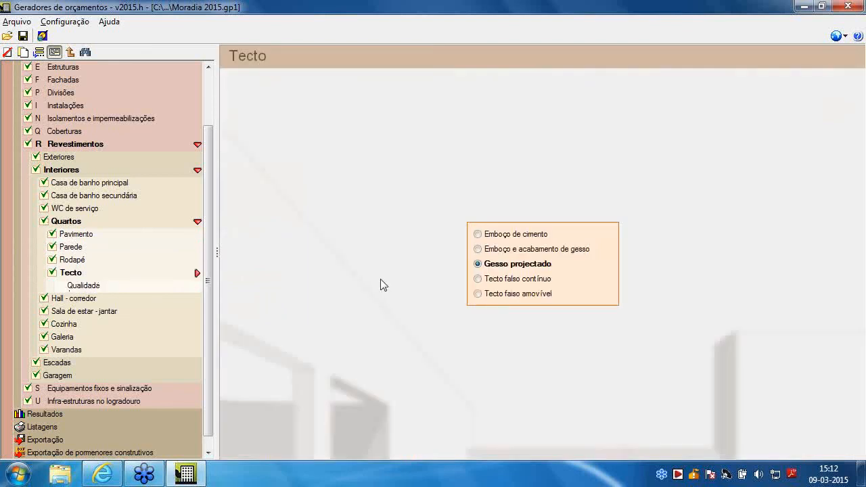
click(505, 279)
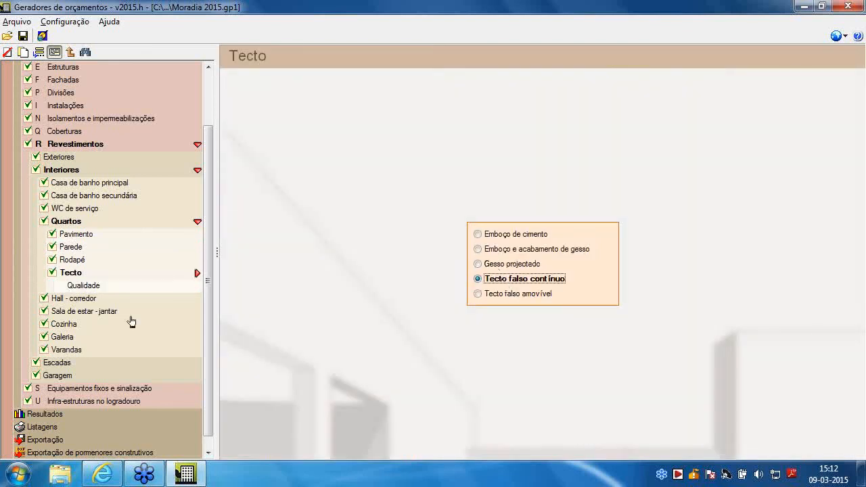
click(105, 290)
click(295, 115)
For the Hall - corredor floor, set the Parquet multicamada's board laying system to Ensambladas através de clipes
click(78, 302)
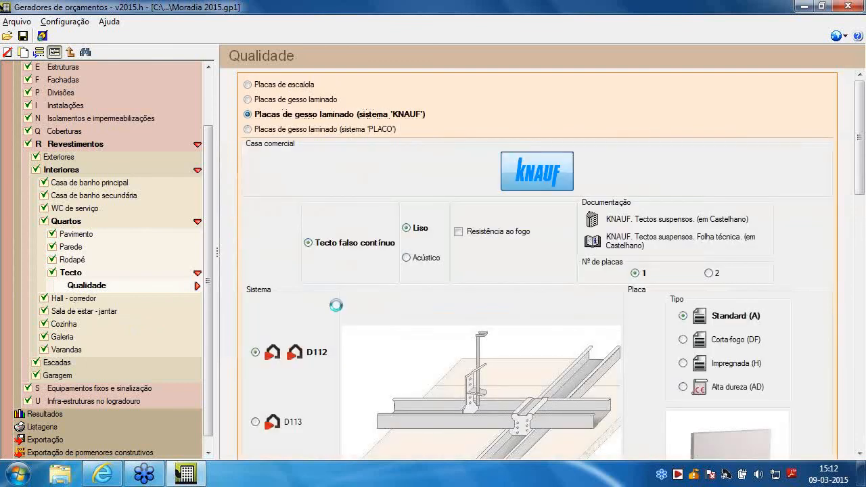
click(566, 207)
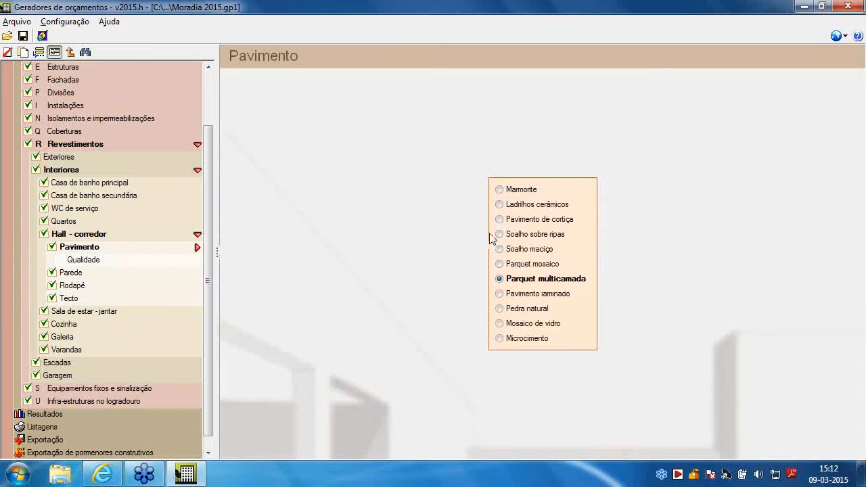
click(82, 261)
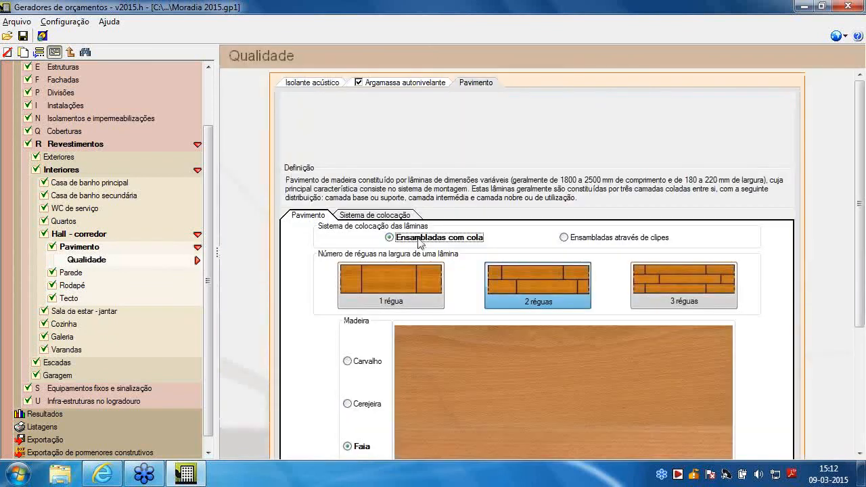
click(580, 238)
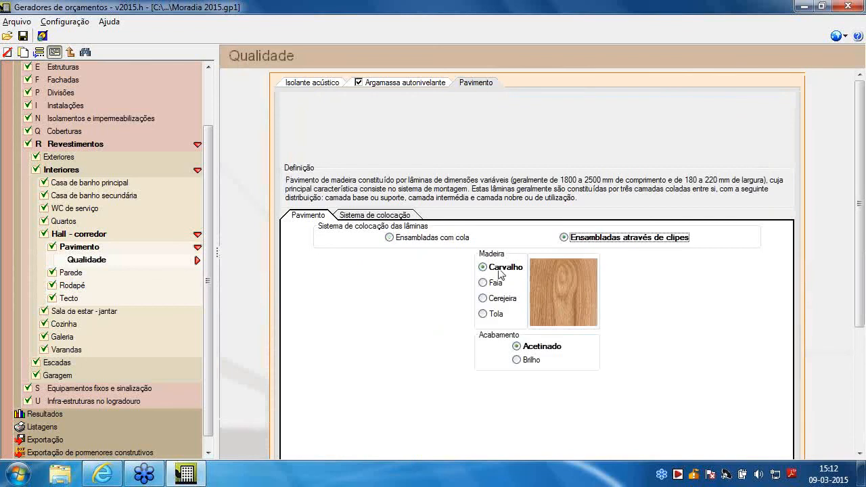
Set the Hall - corredor's continuous false ceiling quality to Placas de gesso laminado (sistema 'KNAUF')
click(68, 298)
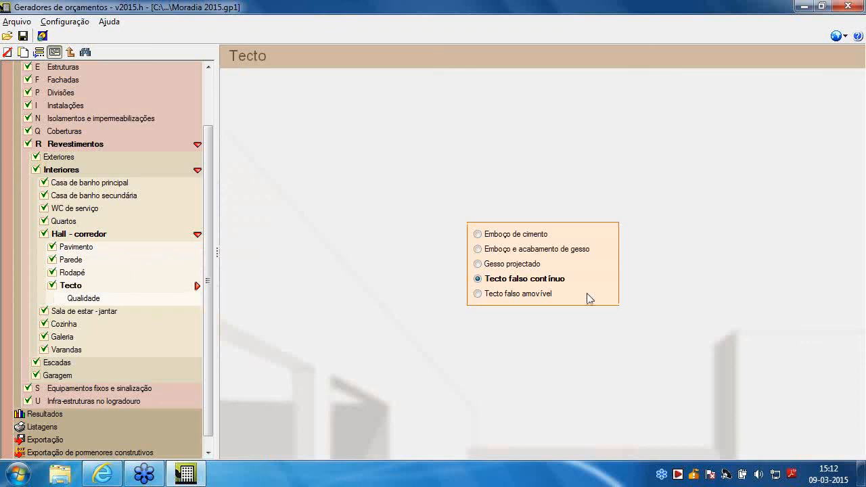
click(88, 301)
click(304, 114)
For the Sala de estar - jantar floor, set the parquet's board laying system to Ensambladas através de clipes
click(78, 313)
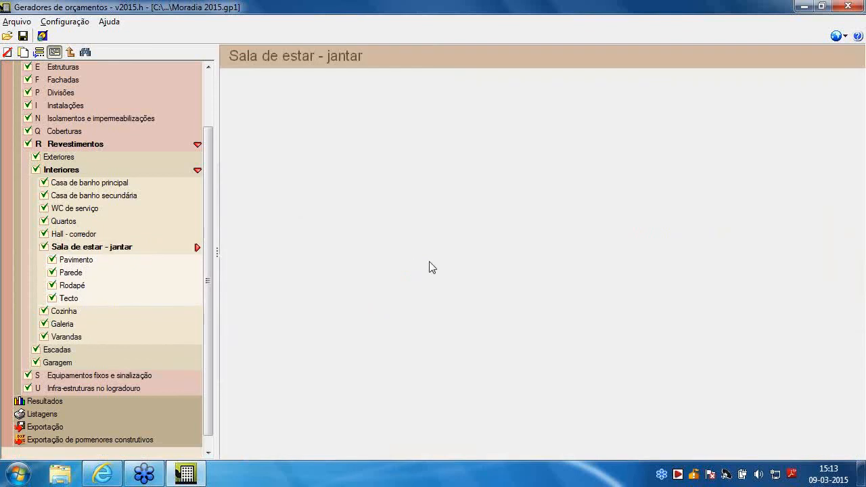
click(566, 211)
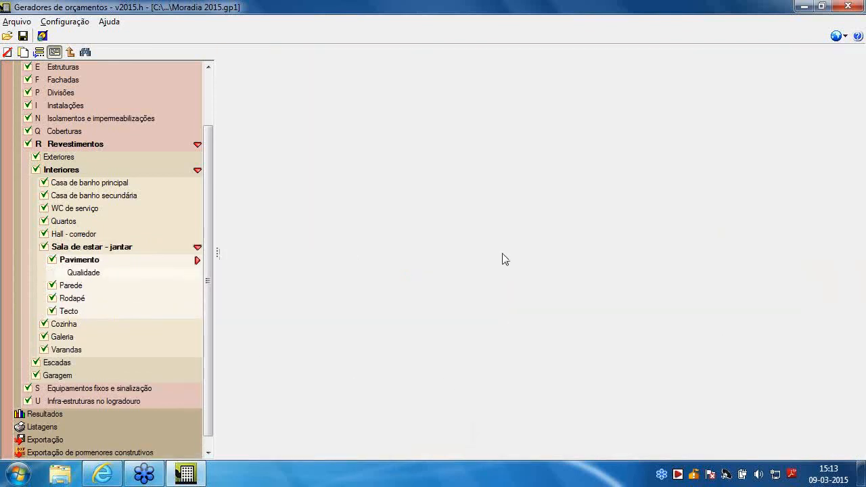
click(91, 272)
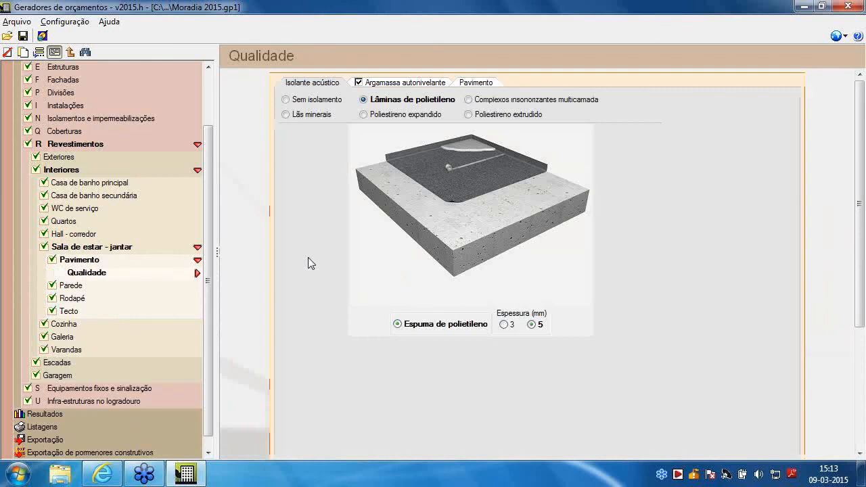
click(476, 84)
click(564, 237)
scroll(482, 252, down, 2)
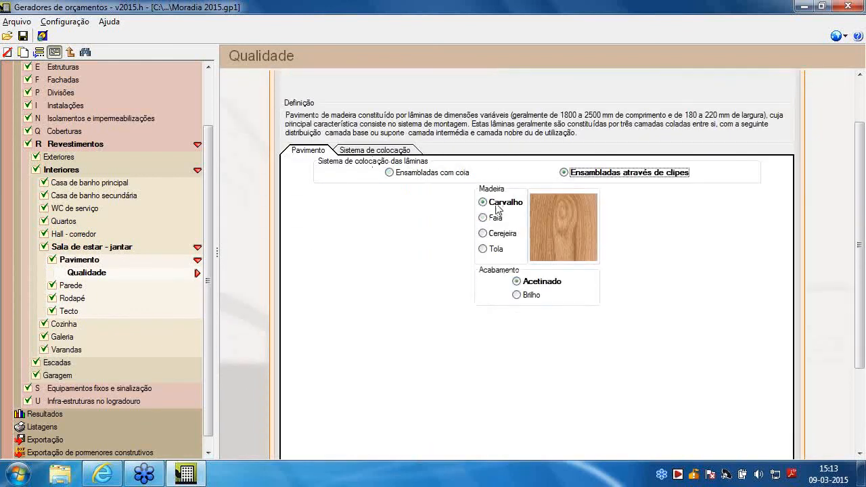
Set the Sala de estar - jantar's false ceiling quality to Placas de gesso laminado (sistema 'KNAUF')
click(68, 312)
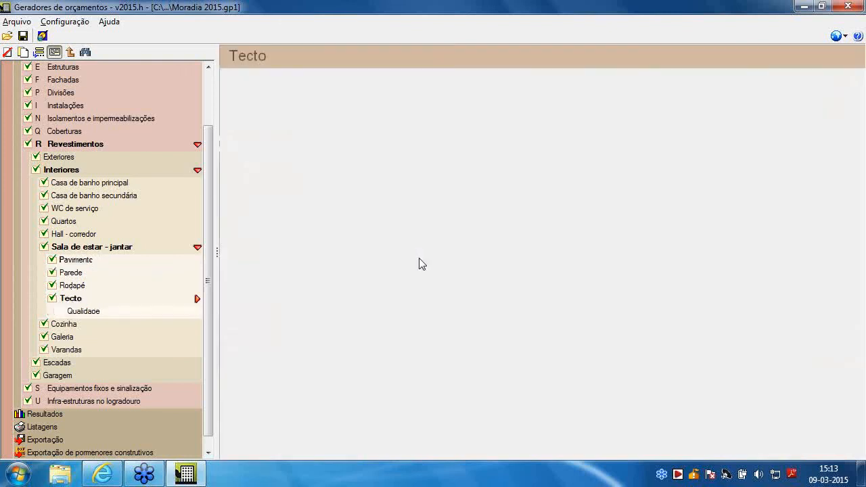
click(120, 312)
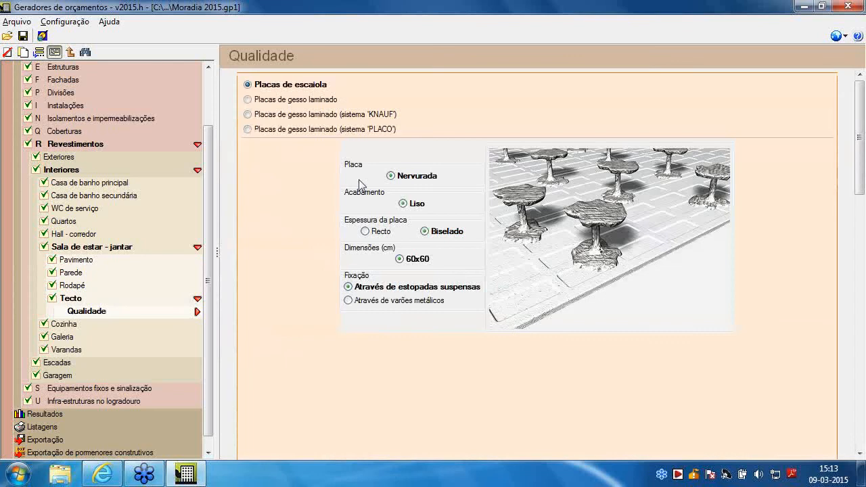
click(284, 115)
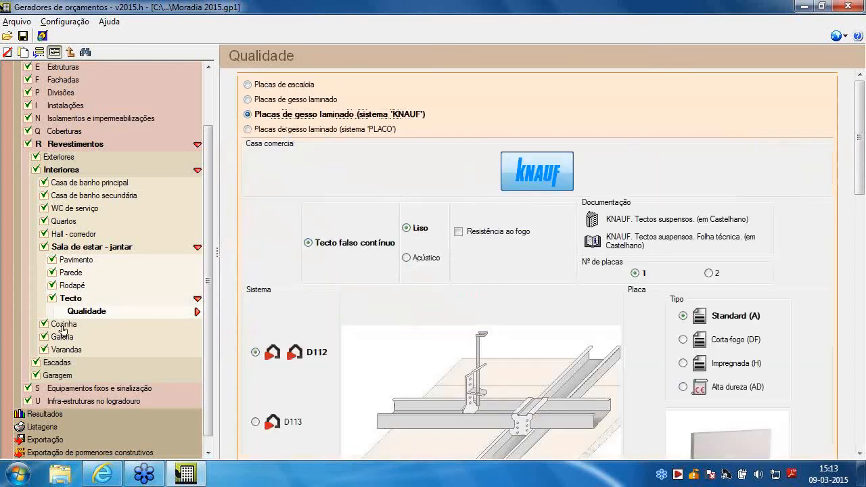
Set the Cozinha's continuous false ceiling quality to Placas de gesso laminado (sistema 'KNAUF')
click(406, 228)
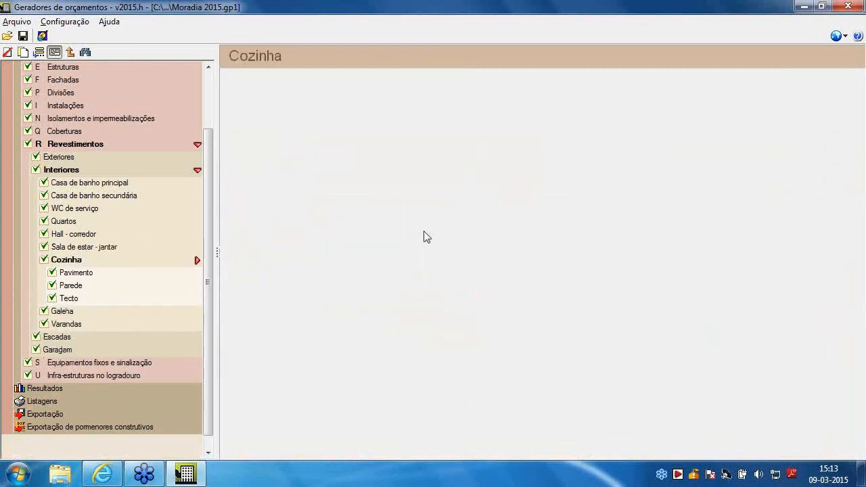
click(565, 292)
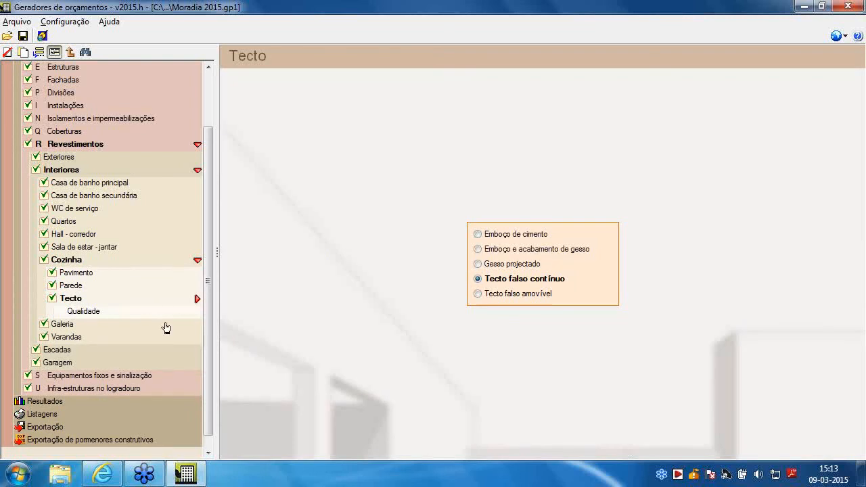
click(92, 312)
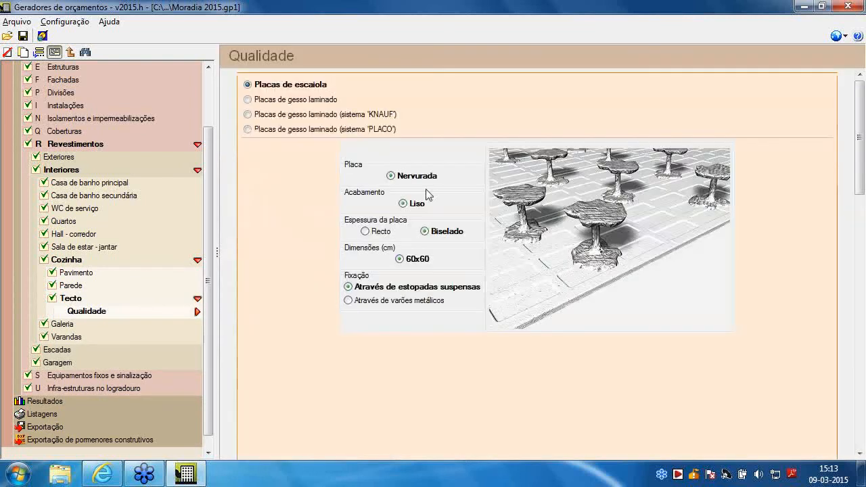
click(336, 115)
Set the Galeria's continuous false ceiling quality to Placas de gesso laminado (sistema 'KNAUF')
click(135, 324)
click(555, 291)
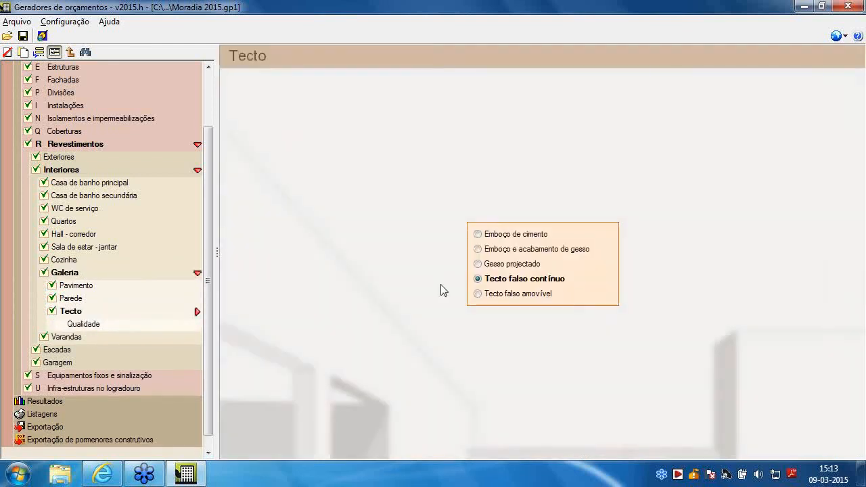
click(108, 324)
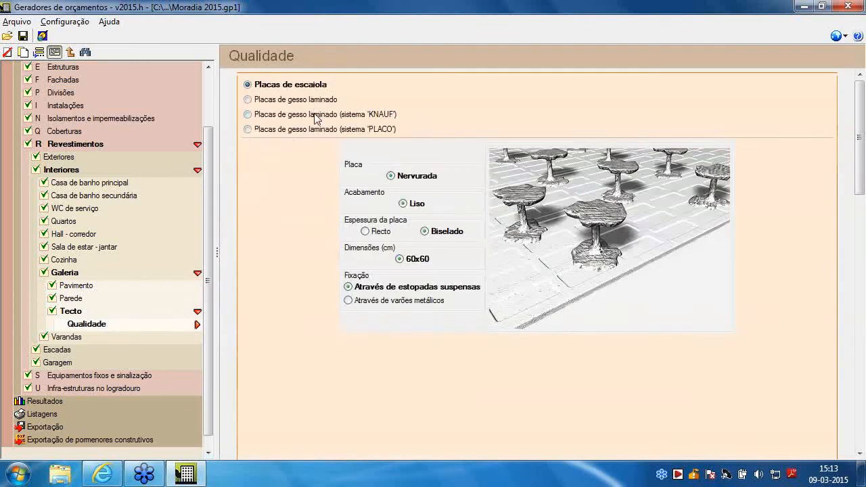
click(312, 115)
Change the Garagem ceiling to Tecto falso contínuo with quality Placas de gesso laminado (sistema 'KNAUF')
click(60, 361)
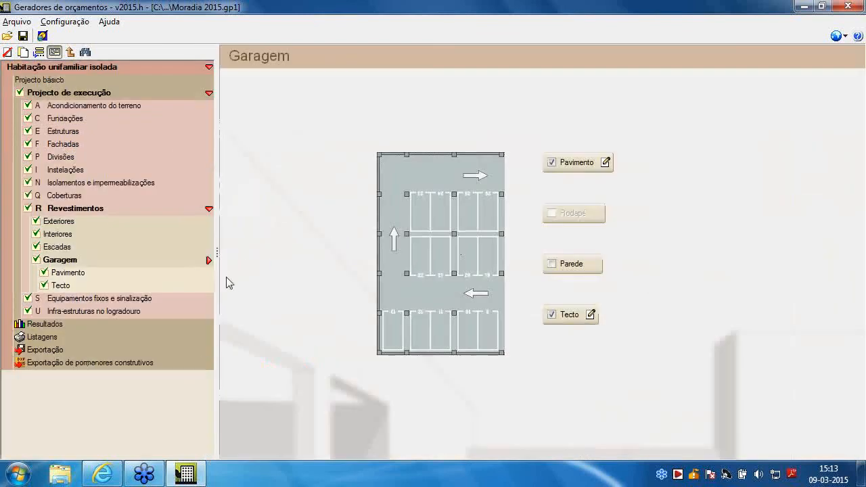
click(403, 253)
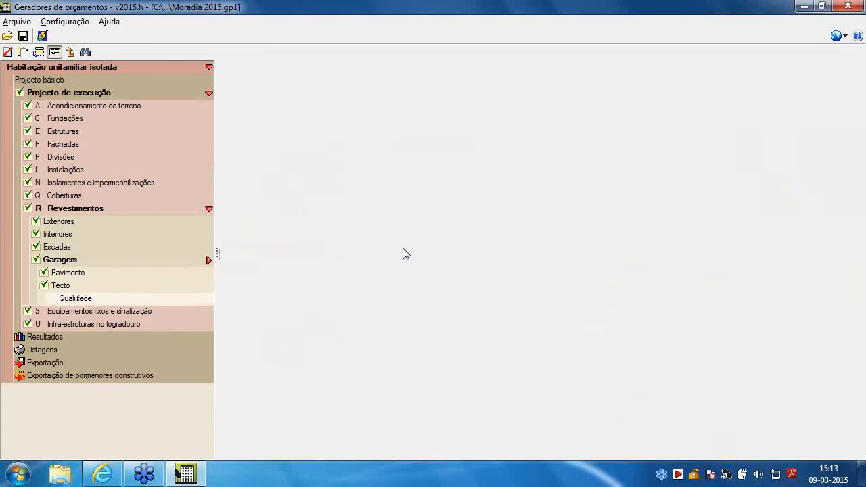
click(518, 279)
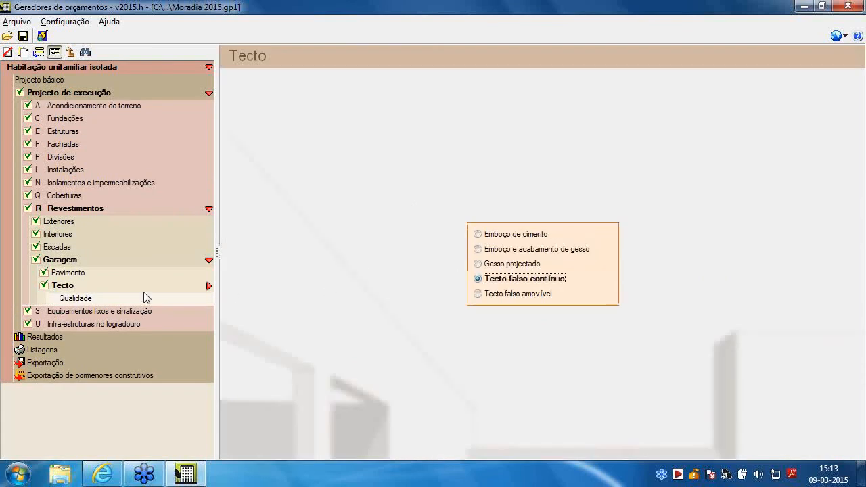
click(126, 298)
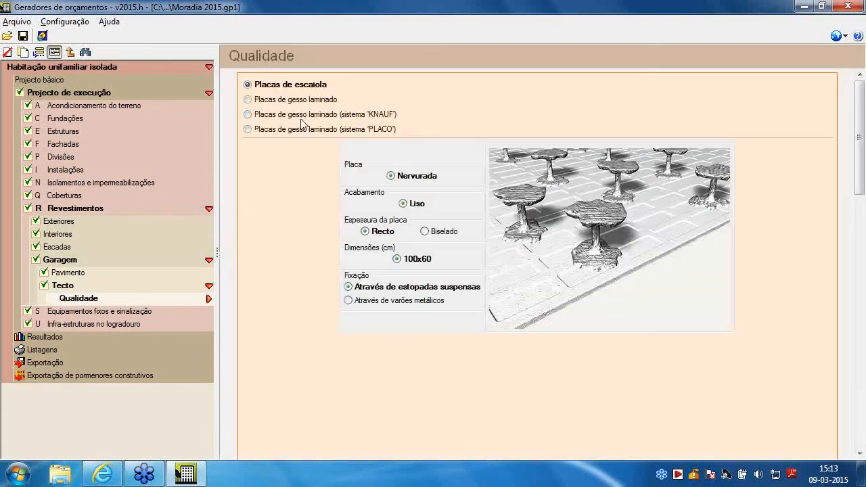
click(296, 115)
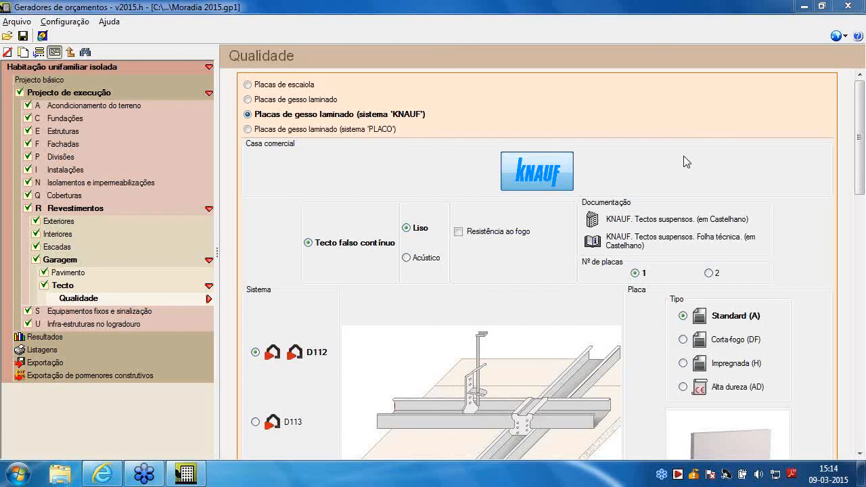
Open the OEM results and review the material execution budget report's chapter totals and bar chart
click(53, 339)
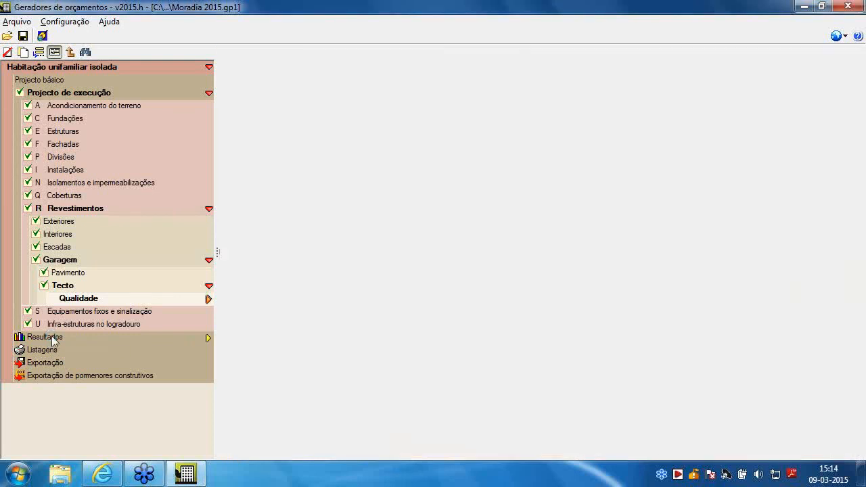
click(501, 234)
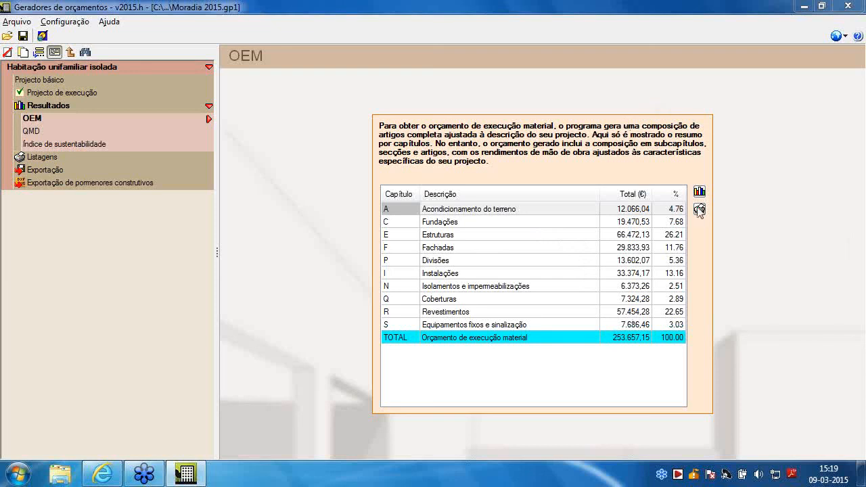
click(698, 210)
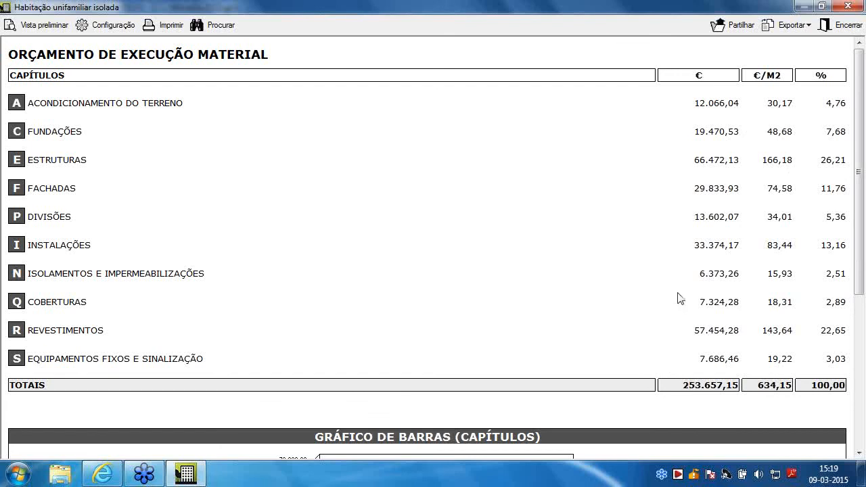
scroll(622, 331, down, 5)
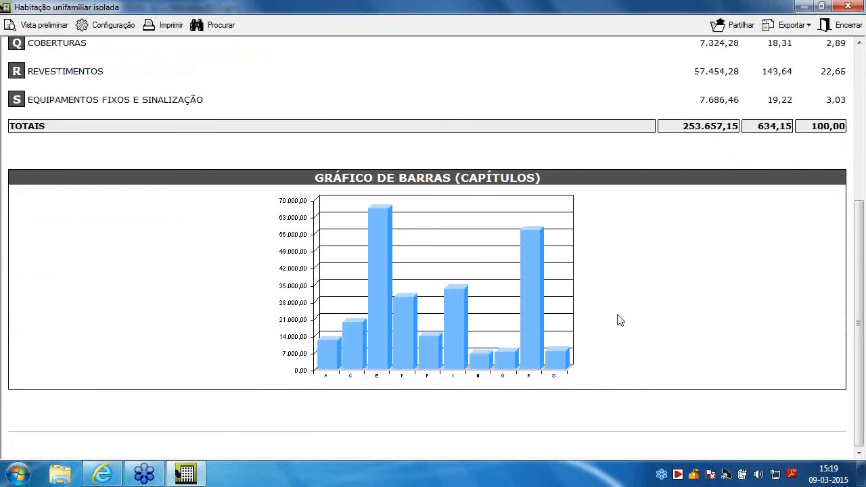
scroll(629, 285, up, 5)
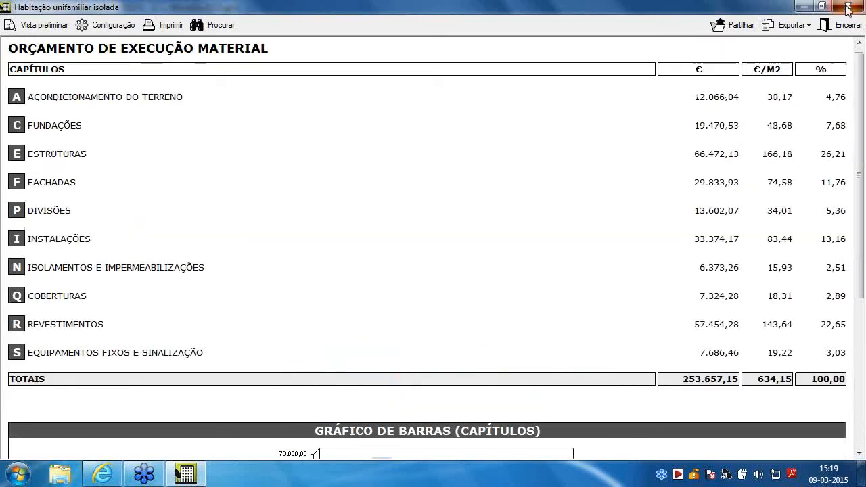
key(Escape)
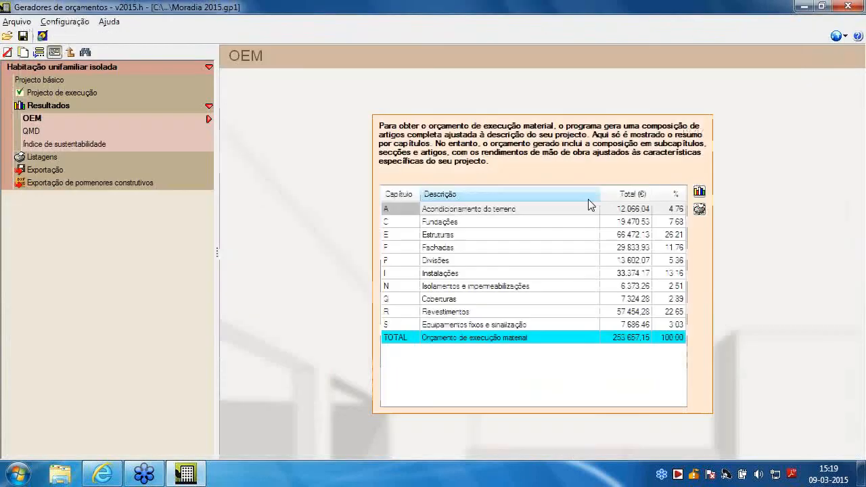
Export the budget to Arquimedes under the name Moradia 2015
click(57, 170)
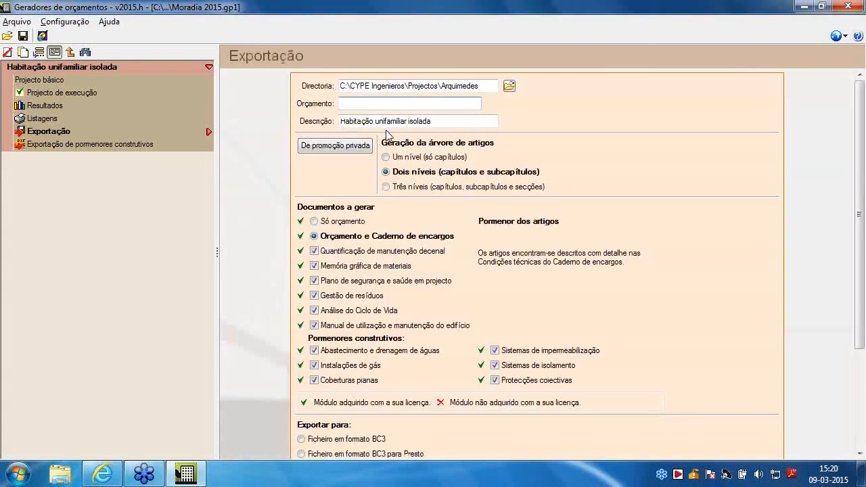
text(Moradia 2015)
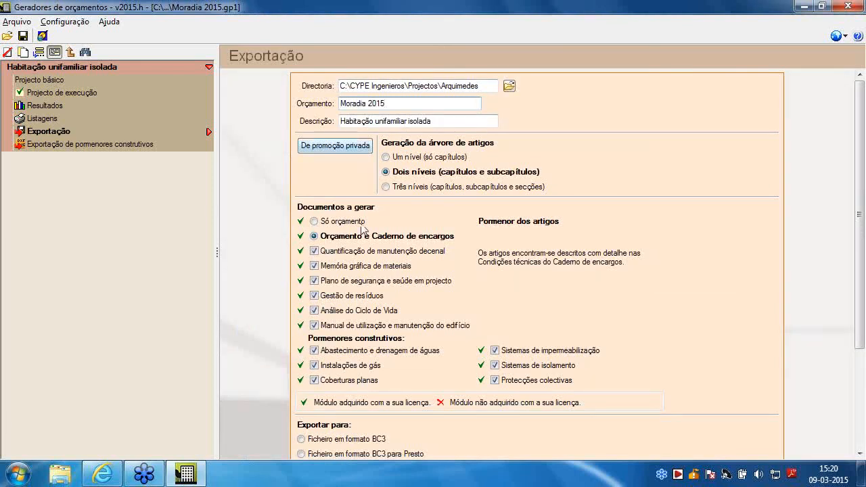
scroll(359, 284, down, 4)
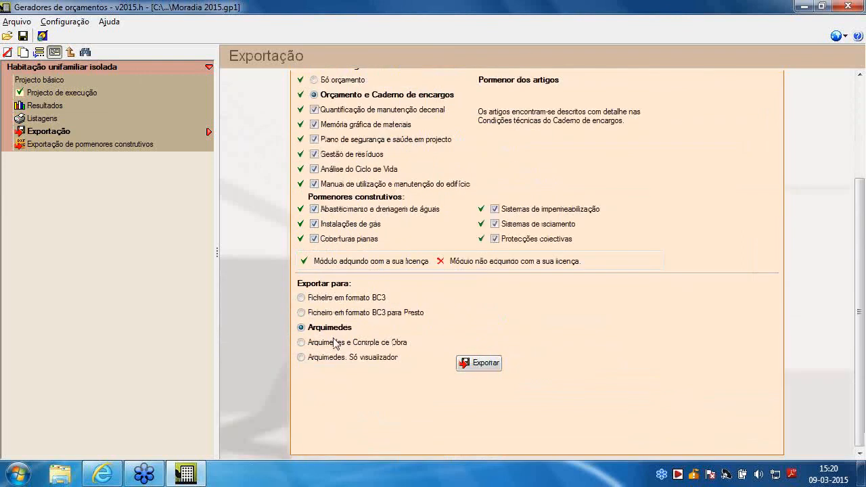
click(474, 362)
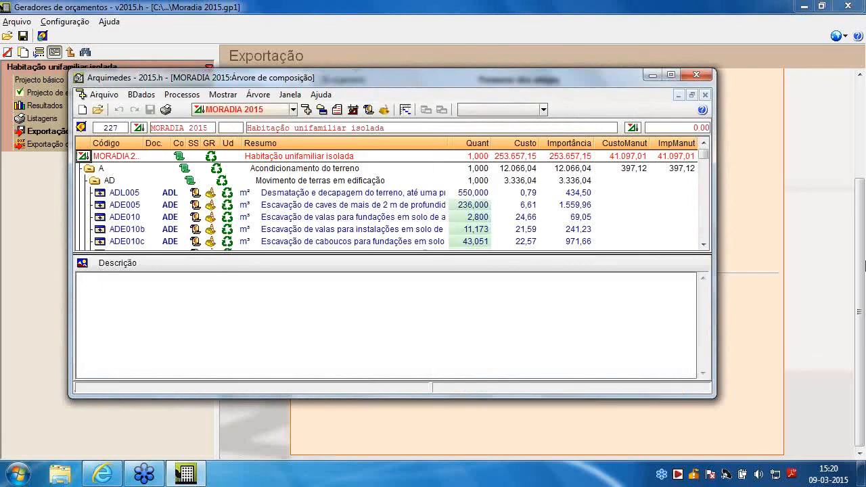
Maximize the exported budget in Arquimedes and examine its composition tree from Acondicionamento do terreno through Fachadas to Divisões
click(670, 74)
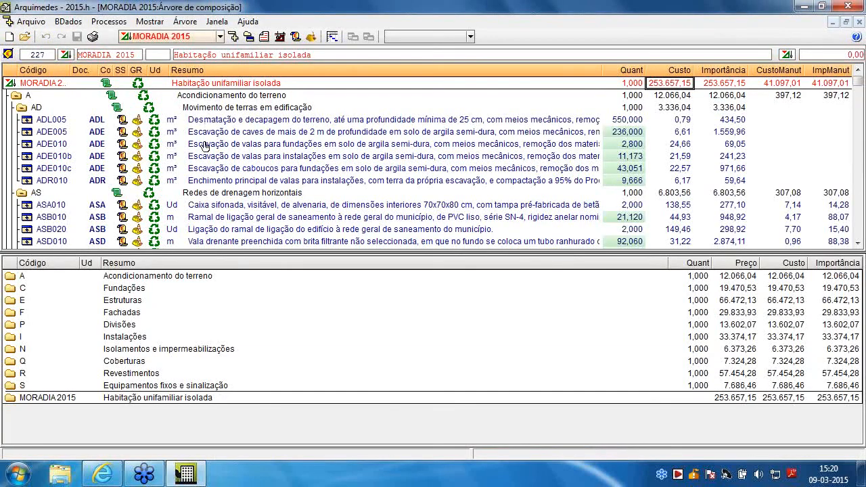
scroll(61, 156, down, 8)
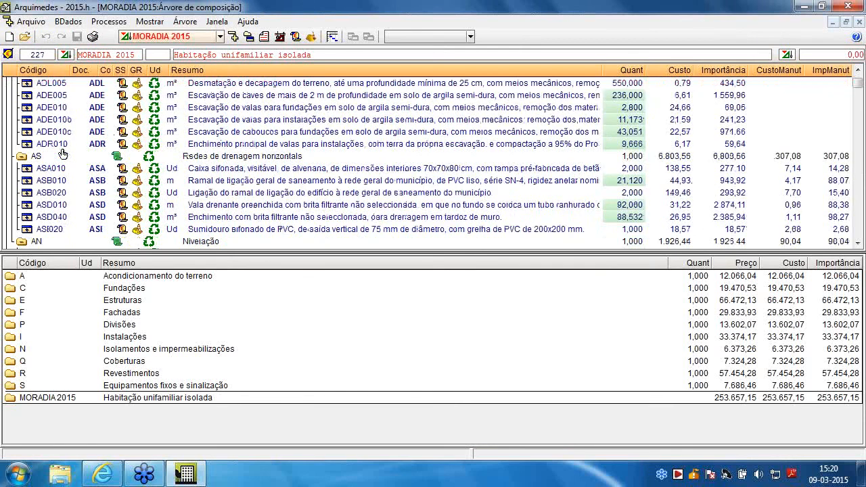
scroll(61, 158, down, 2)
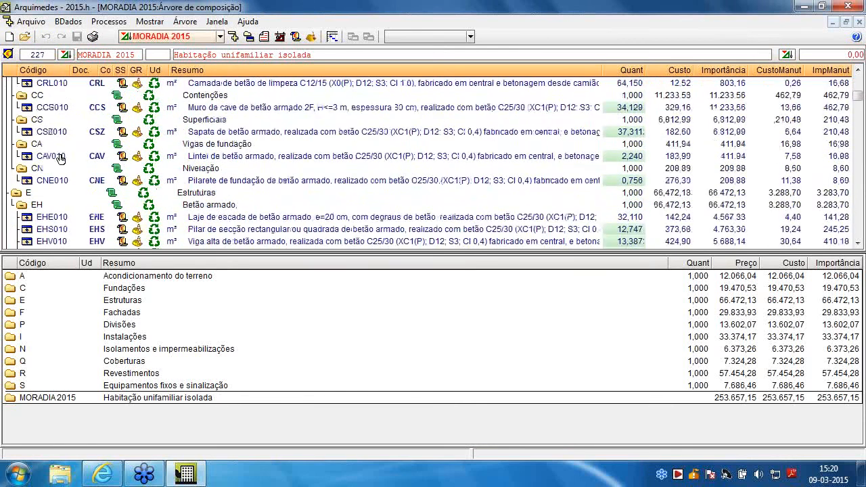
scroll(59, 160, down, 2)
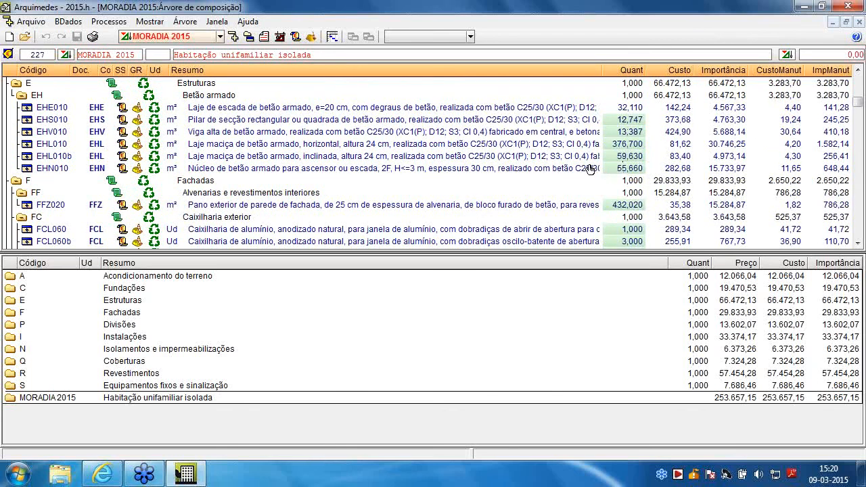
scroll(513, 168, down, 5)
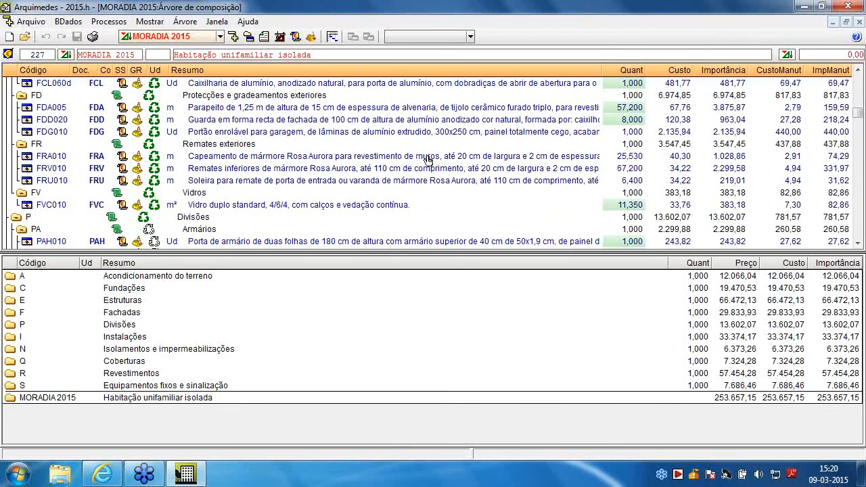
scroll(415, 166, down, 1)
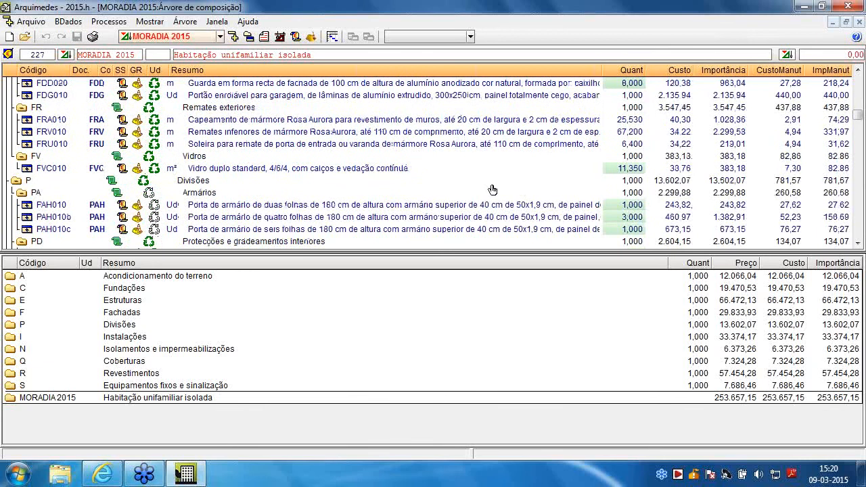
Inspect the measurement detail and the material and labour breakdown of the Vidro duplo standard item FVC010
click(635, 170)
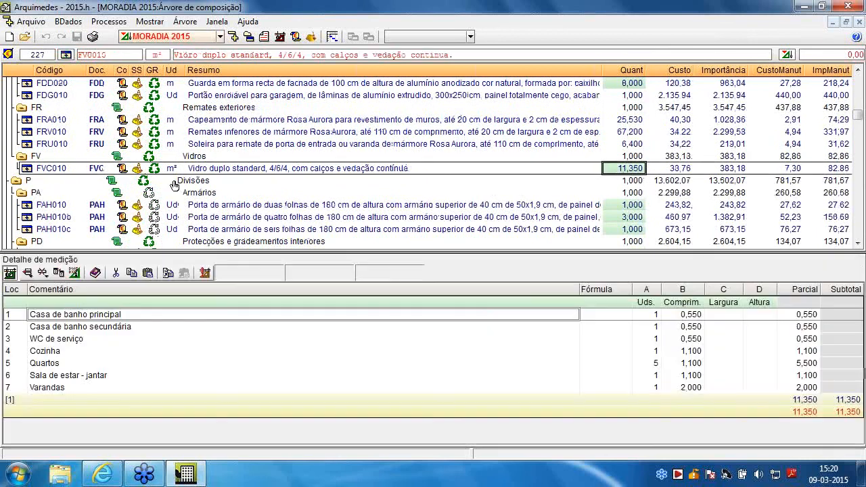
click(27, 168)
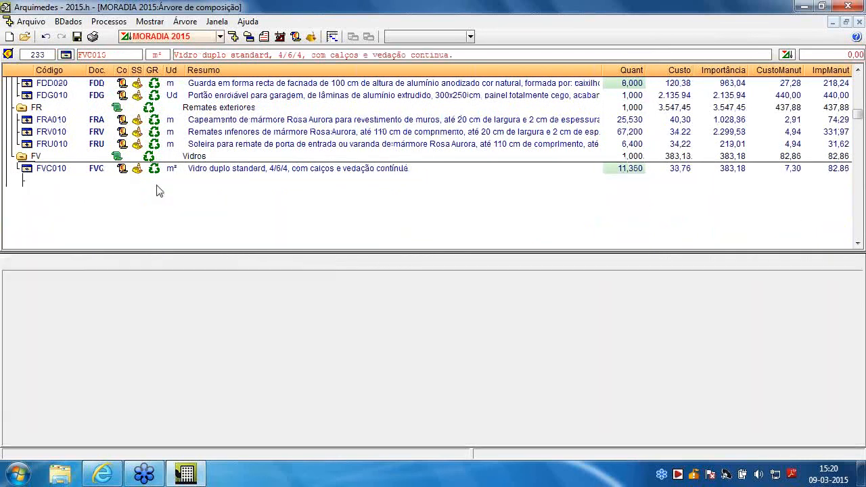
click(225, 203)
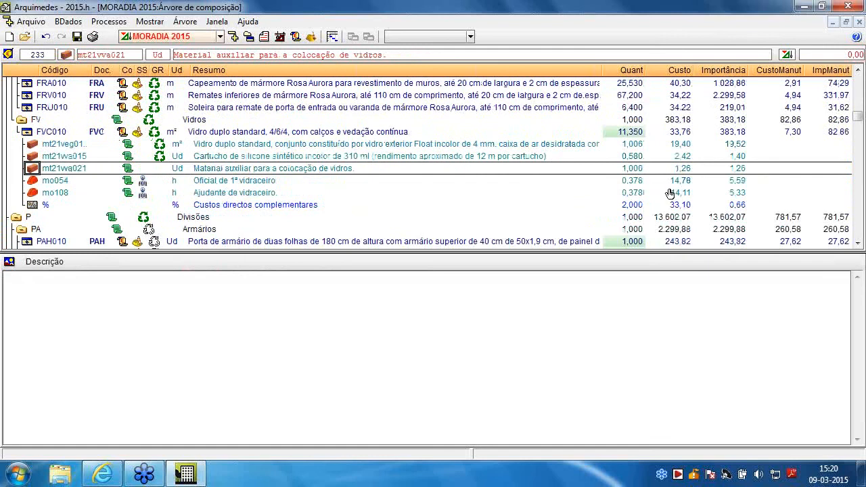
click(27, 133)
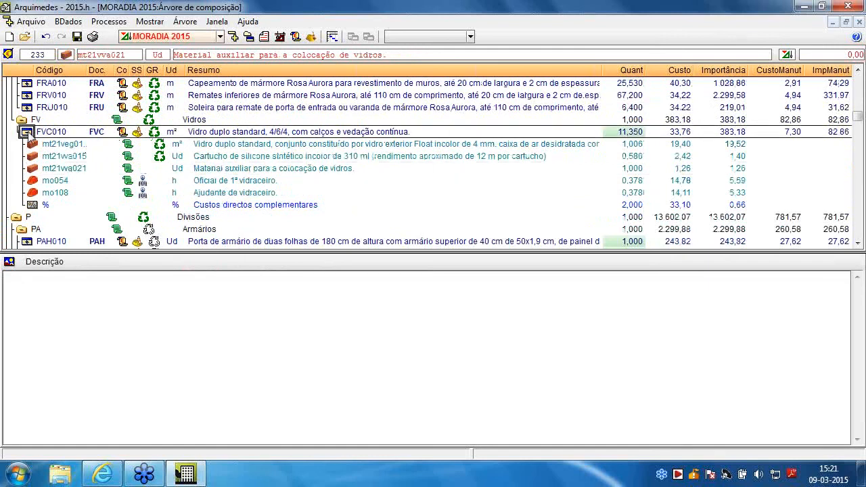
Examine the budget items in the Divisões and Instalações chapters of the composition tree
scroll(218, 174, down, 4)
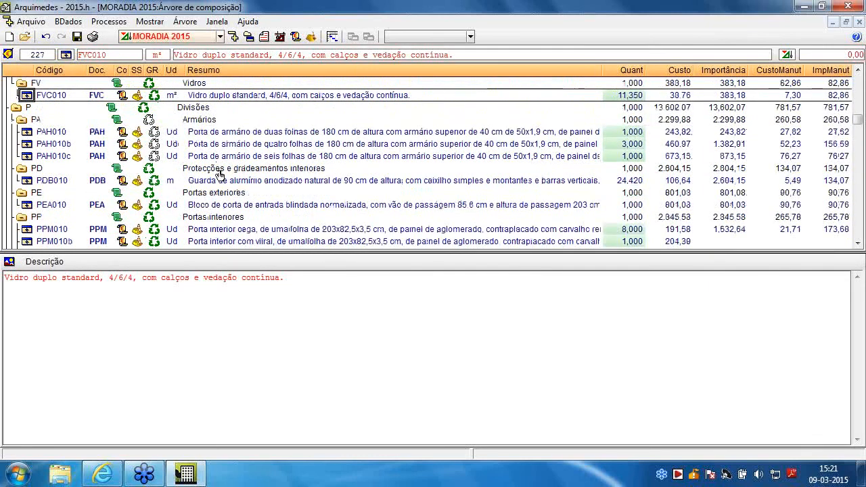
scroll(219, 176, down, 4)
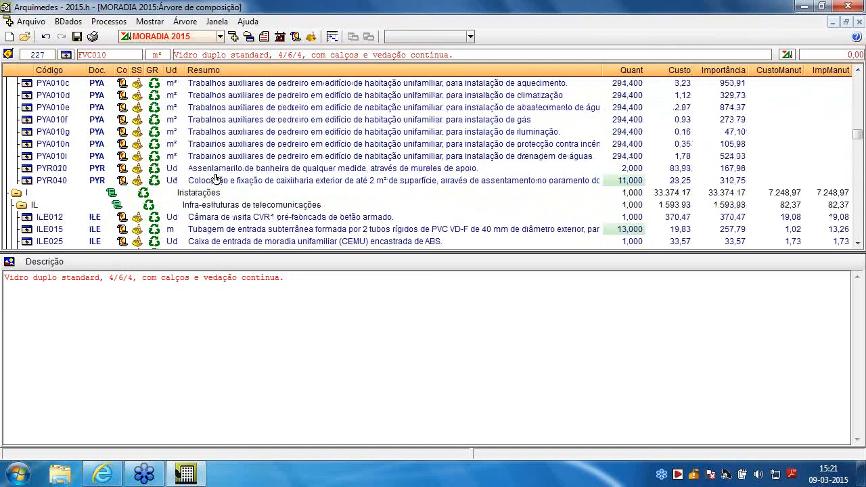
scroll(218, 181, up, 1)
scroll(222, 187, down, 1)
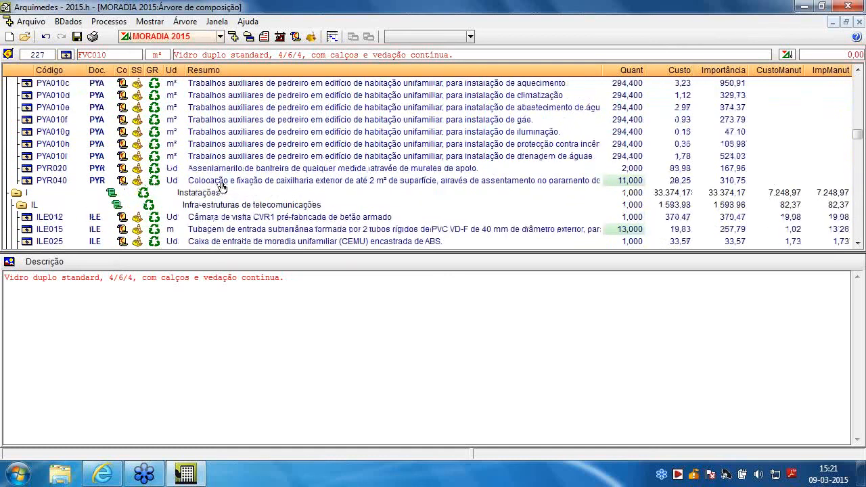
scroll(222, 186, down, 4)
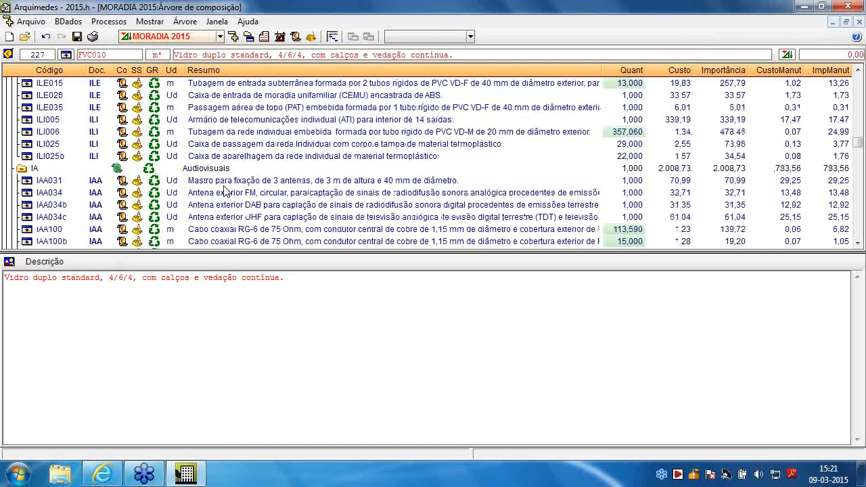
scroll(226, 191, down, 1)
scroll(228, 192, up, 4)
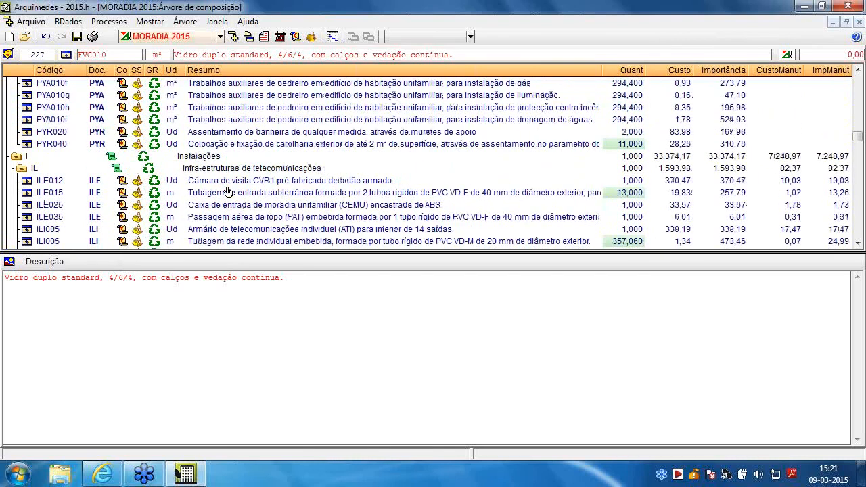
scroll(247, 177, up, 1)
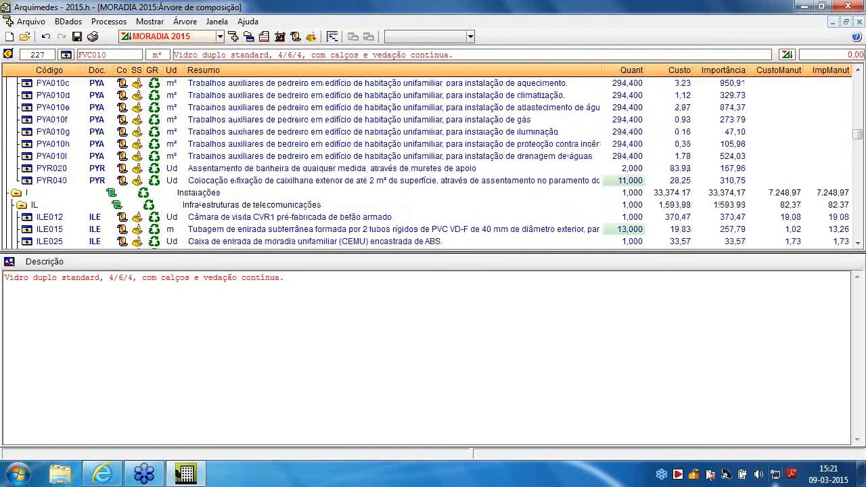